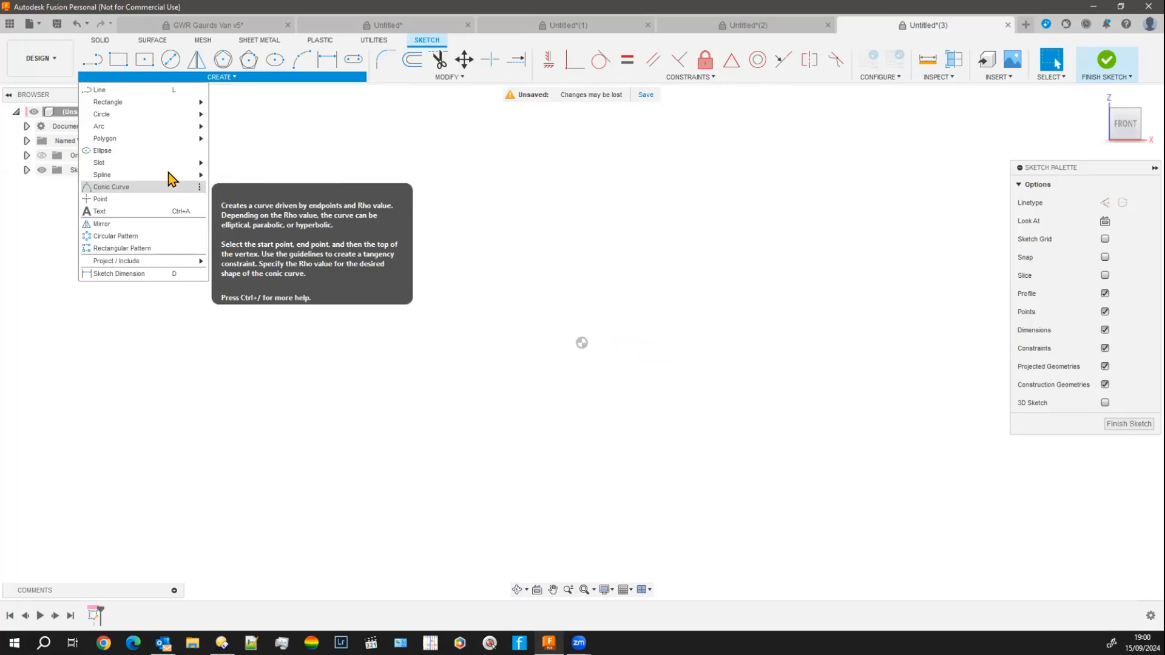
Sketch a trial fit point spline winding through nine points around the origin and undo it
{"action": "mouse_move", "coordinate": [171, 178]}
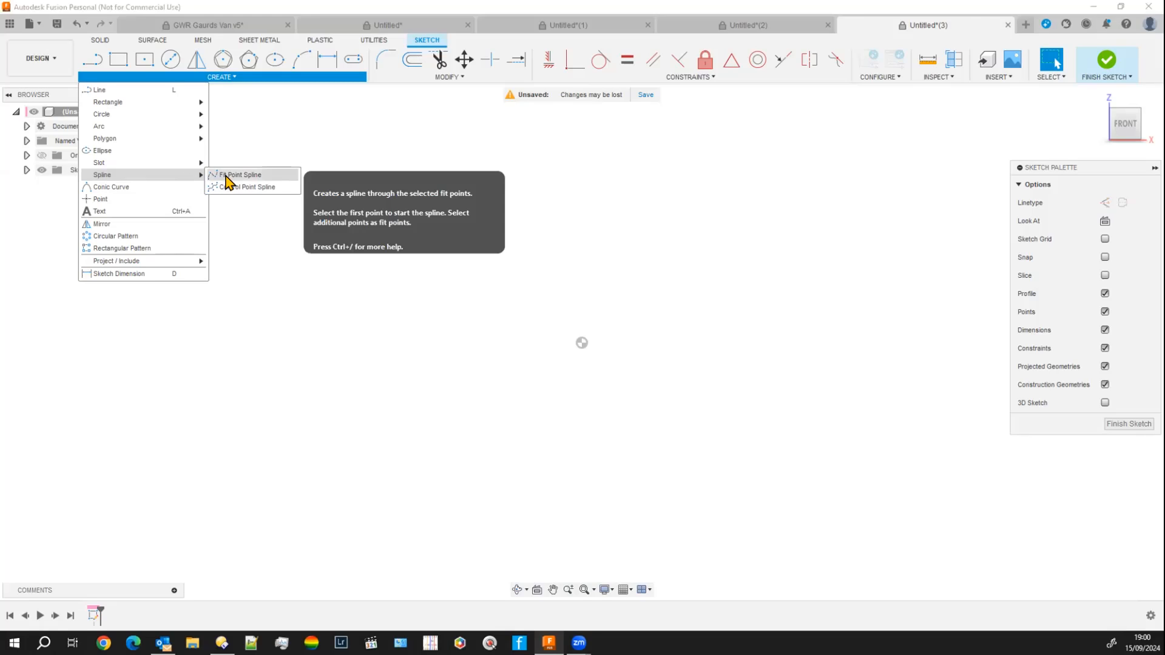
{"action": "left_click", "coordinate": [225, 176]}
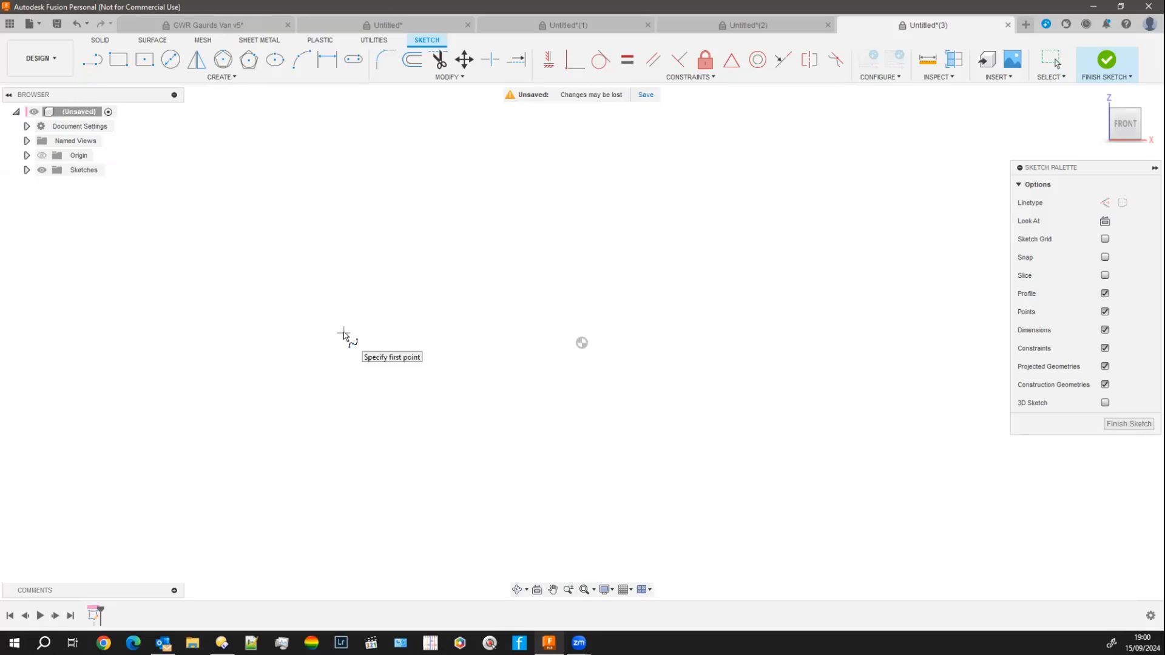
{"action": "left_click", "coordinate": [307, 346]}
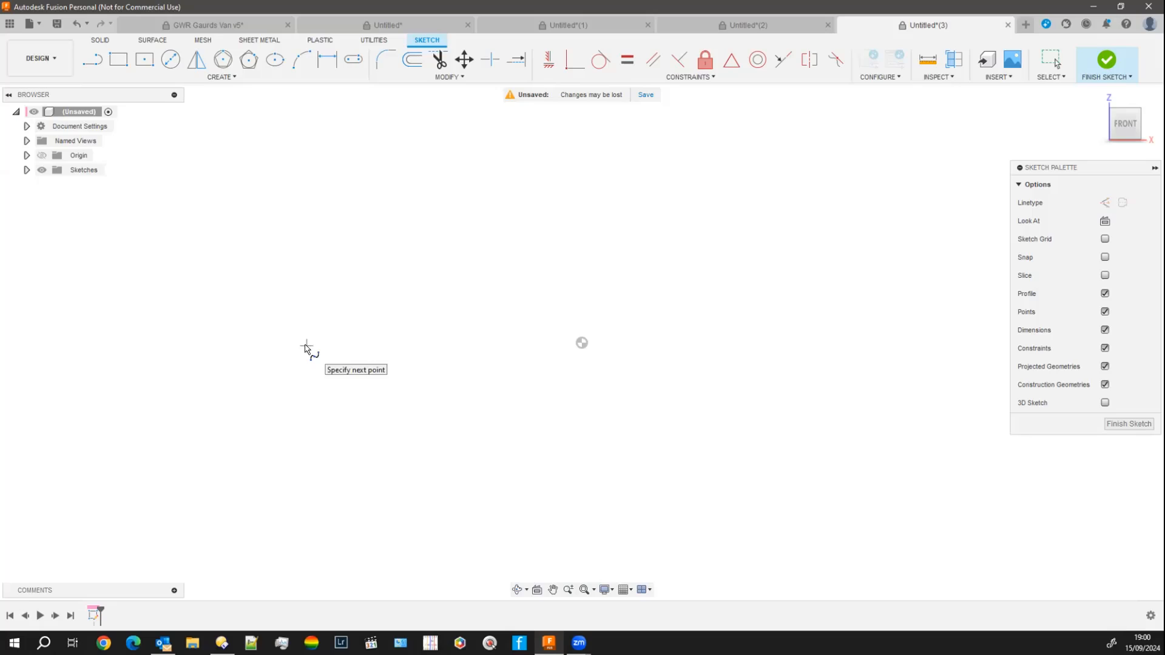
{"action": "left_click", "coordinate": [406, 268]}
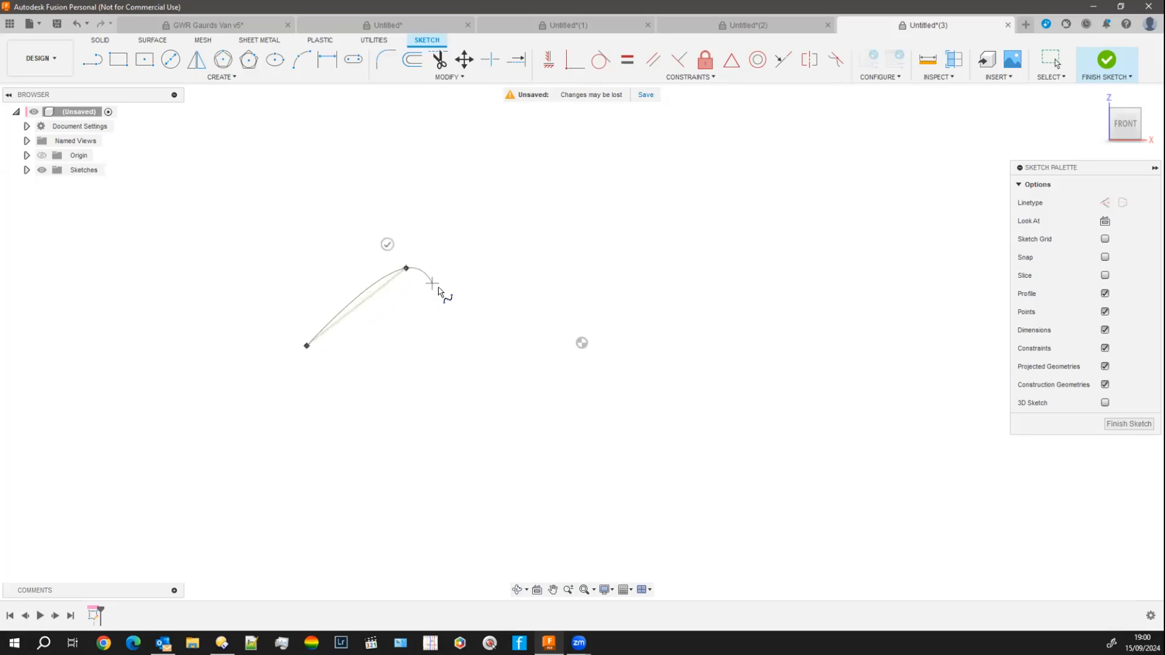
{"action": "left_click", "coordinate": [487, 345]}
{"action": "left_click", "coordinate": [584, 264]}
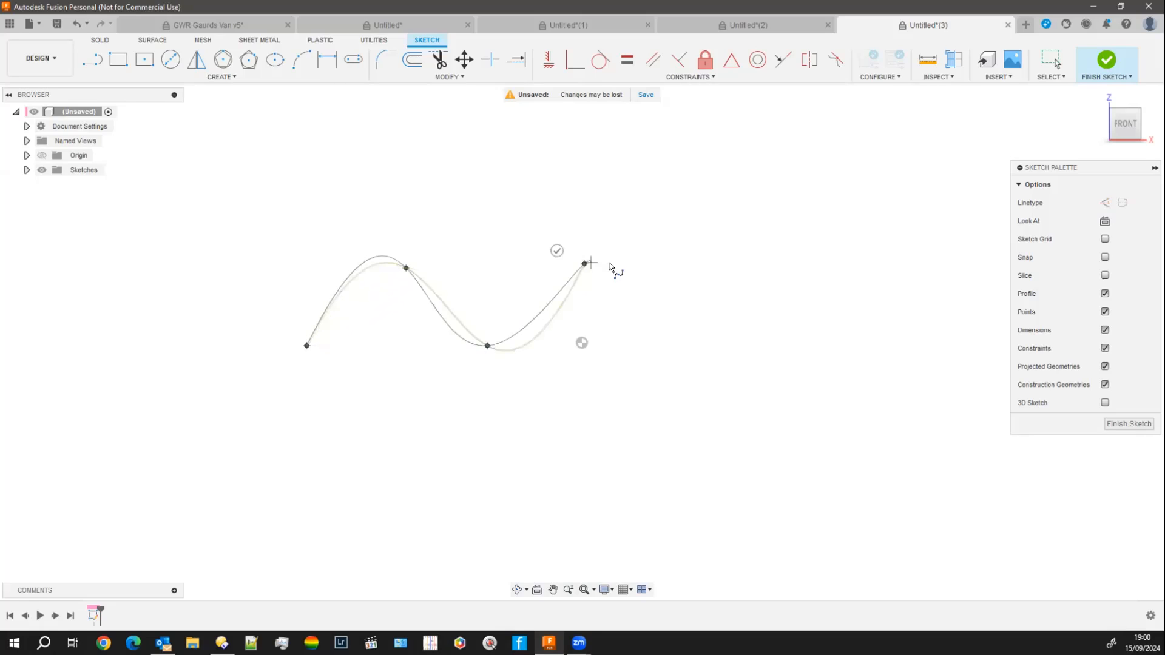
{"action": "left_click", "coordinate": [715, 310]}
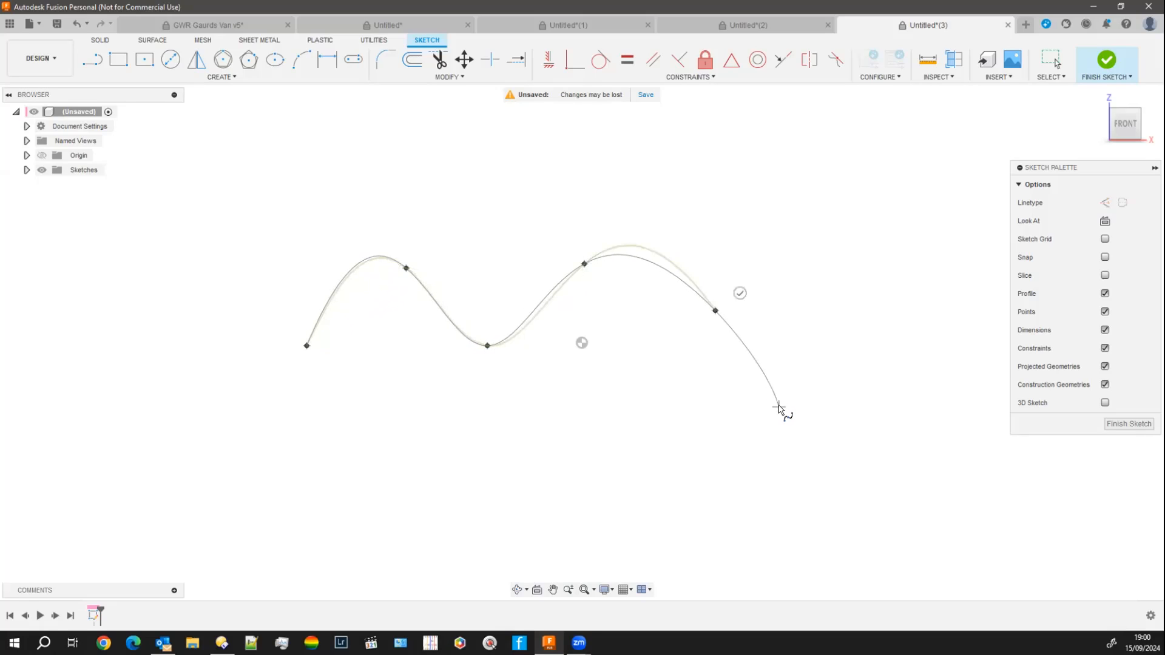
{"action": "left_click", "coordinate": [779, 407]}
{"action": "left_click", "coordinate": [623, 398]}
{"action": "left_click", "coordinate": [596, 477]}
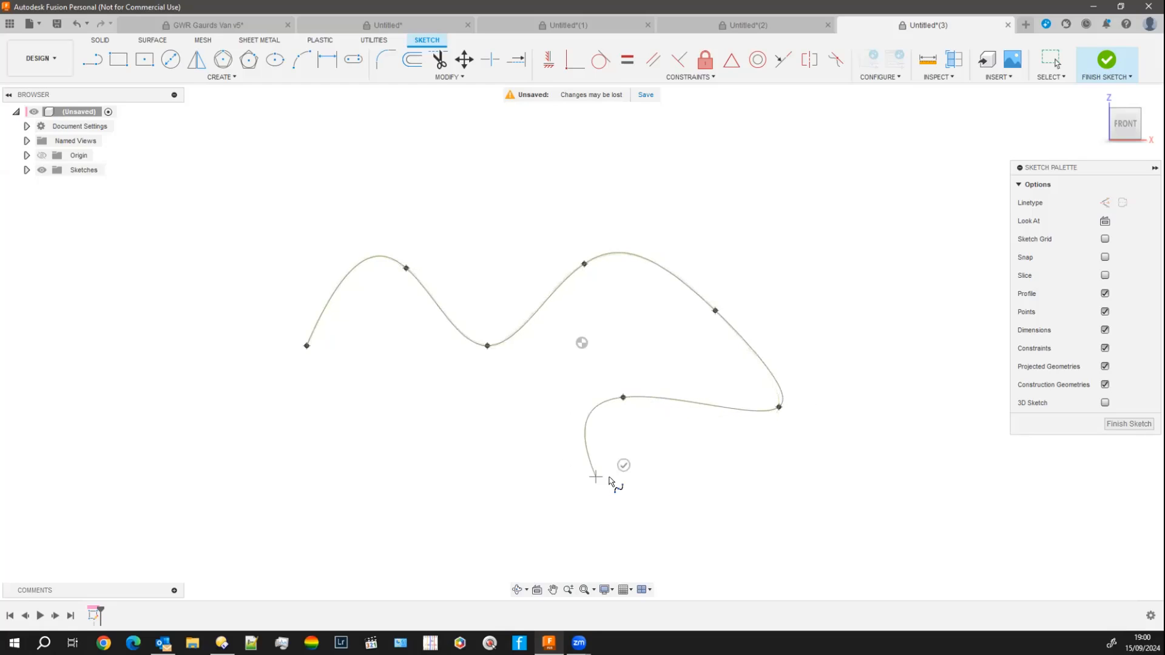
{"action": "double_click", "coordinate": [779, 479]}
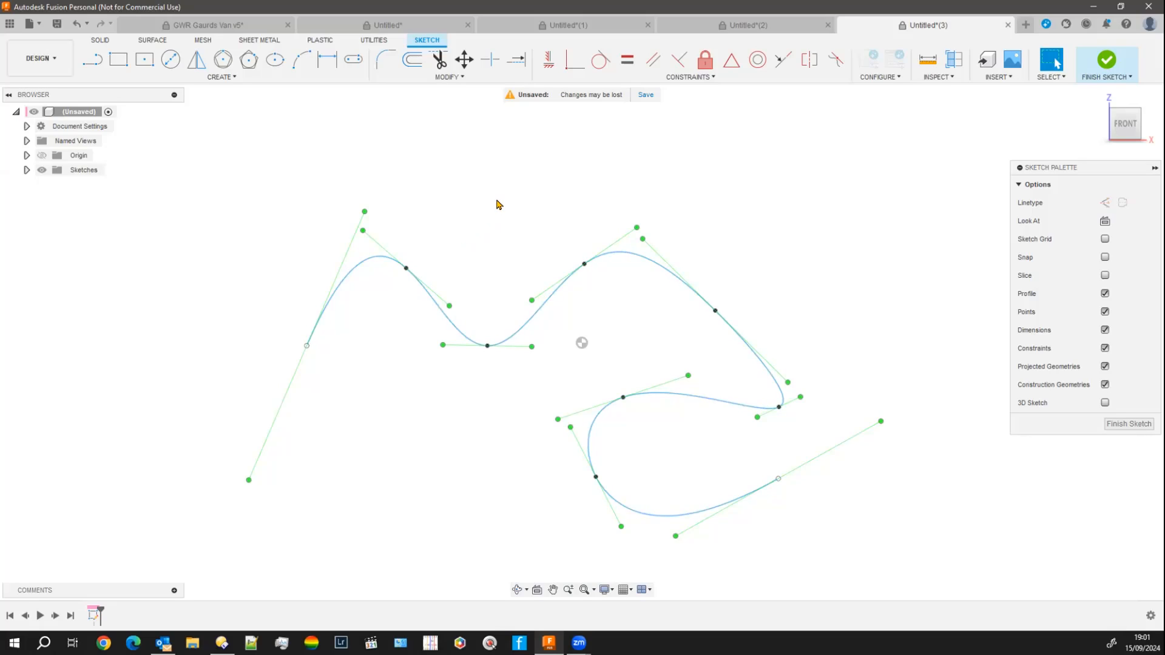
{"action": "key", "text": "ctrl+z"}
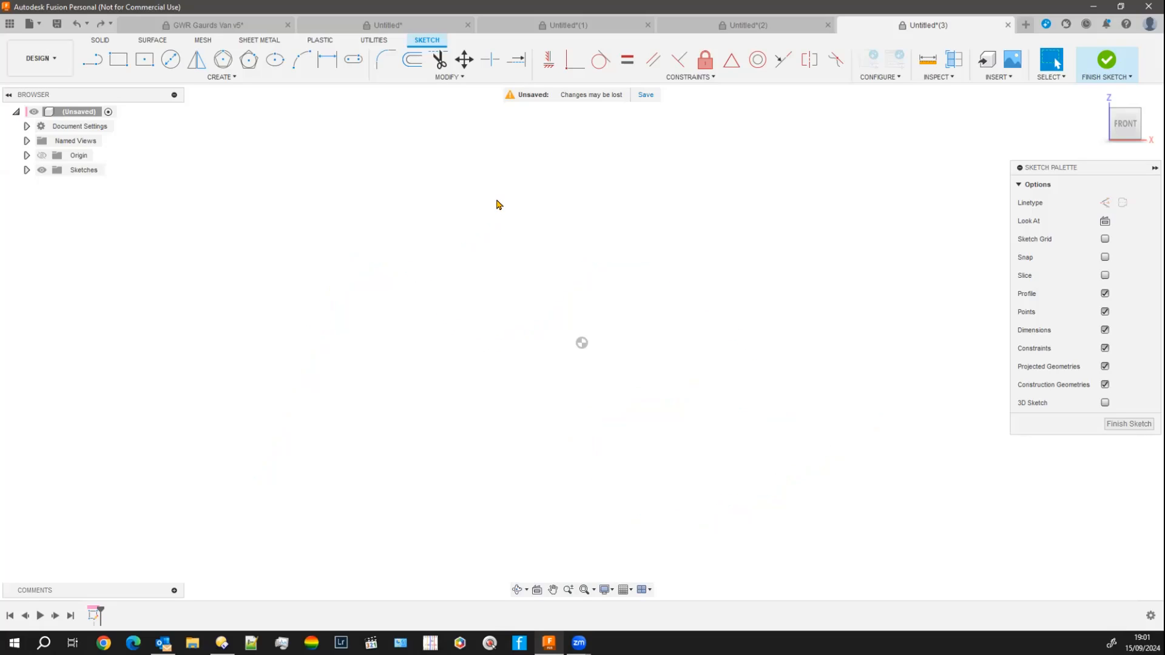
Sketch a center rectangle on the origin, 10 mm wide and 5 mm high
{"action": "left_click", "coordinate": [144, 59]}
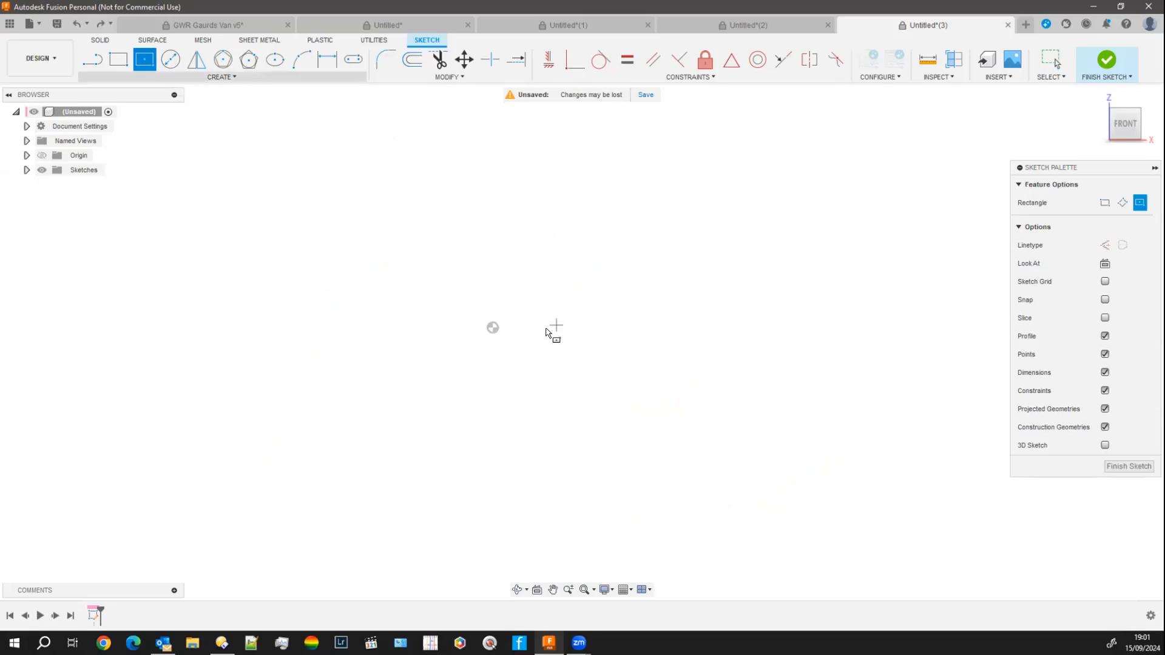
{"action": "left_click", "coordinate": [493, 328]}
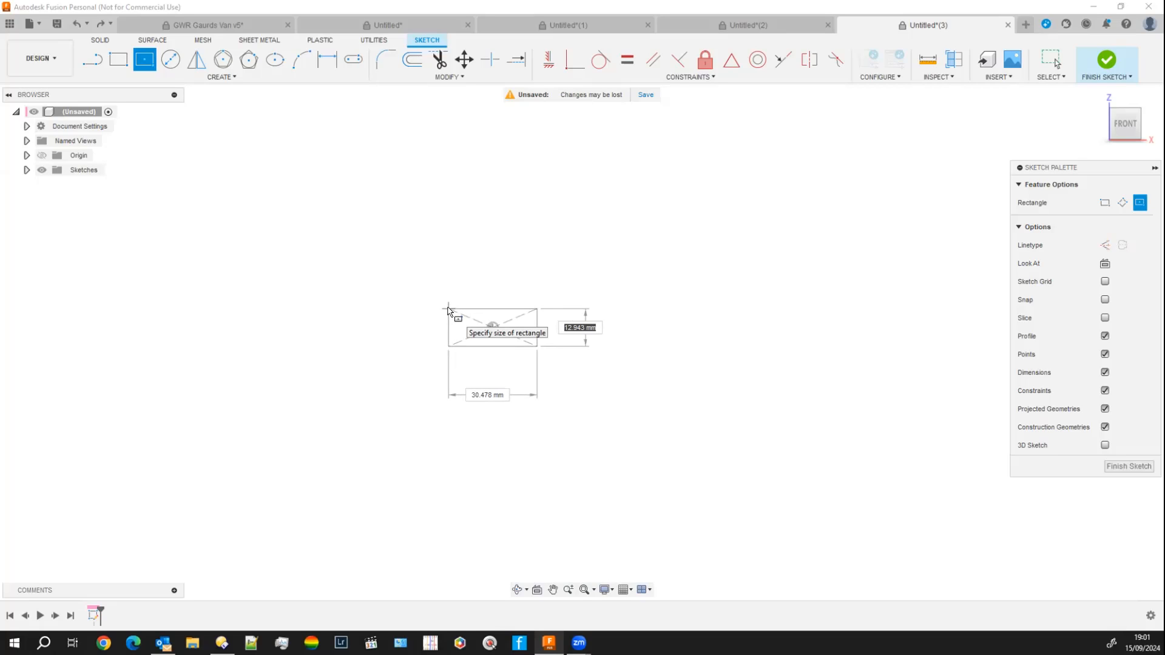
{"action": "type", "text": "5"}
{"action": "key", "text": "Tab"}
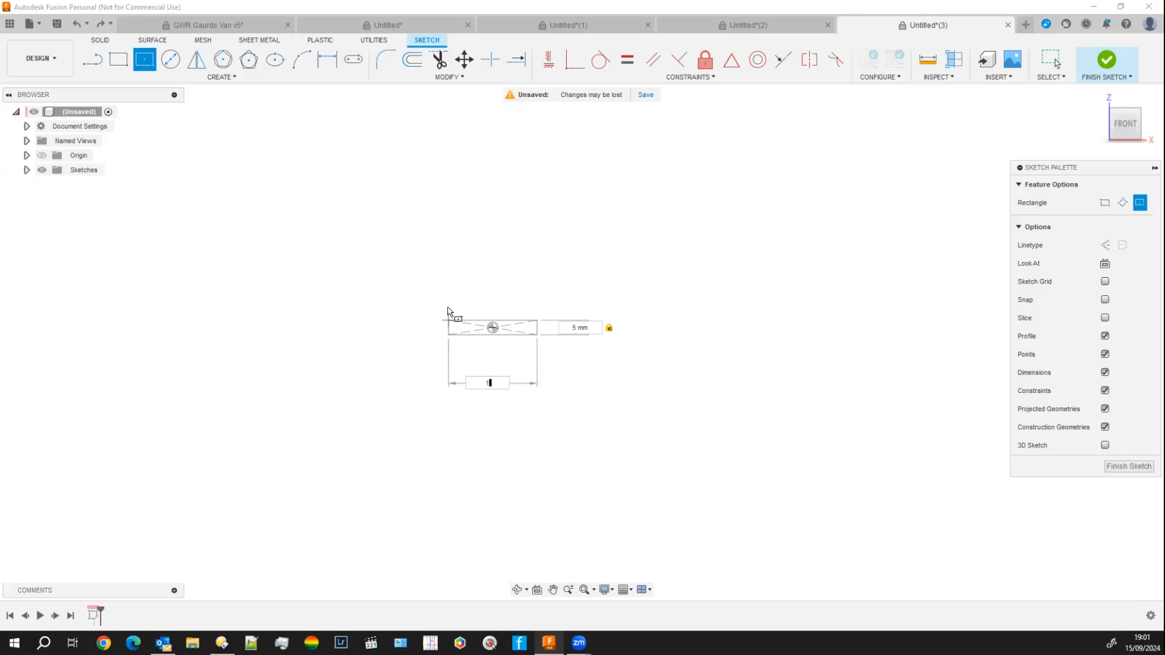
{"action": "type", "text": "10"}
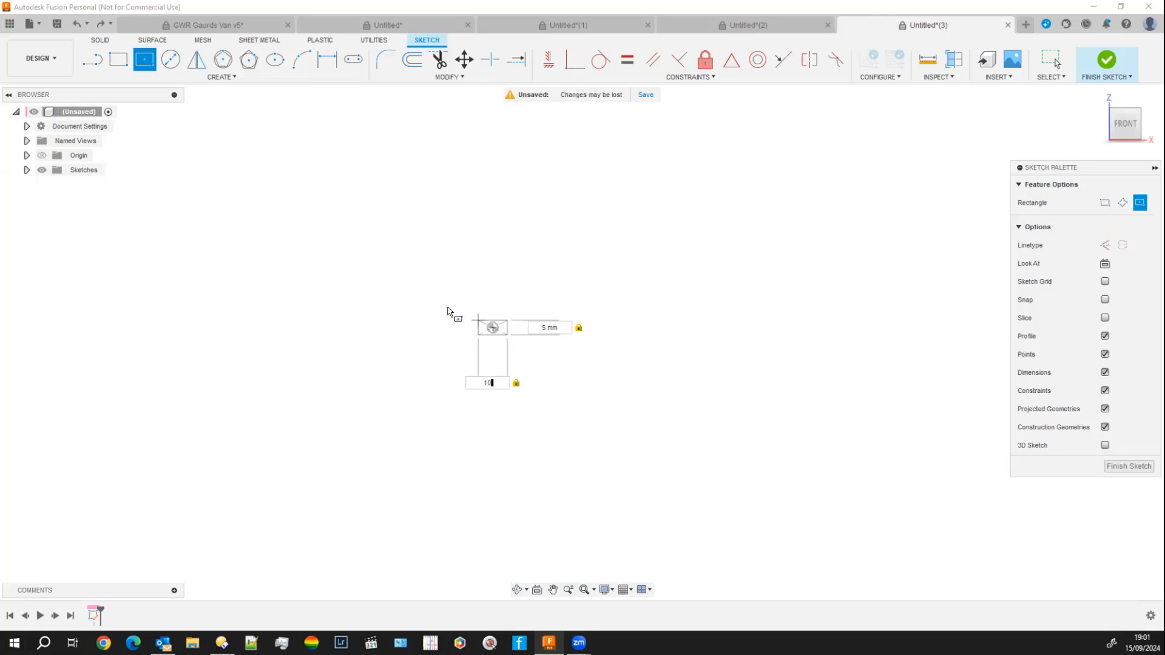
{"action": "key", "text": "Return"}
{"action": "scroll", "coordinate": [484, 359], "scroll_direction": "up", "scroll_amount": 6}
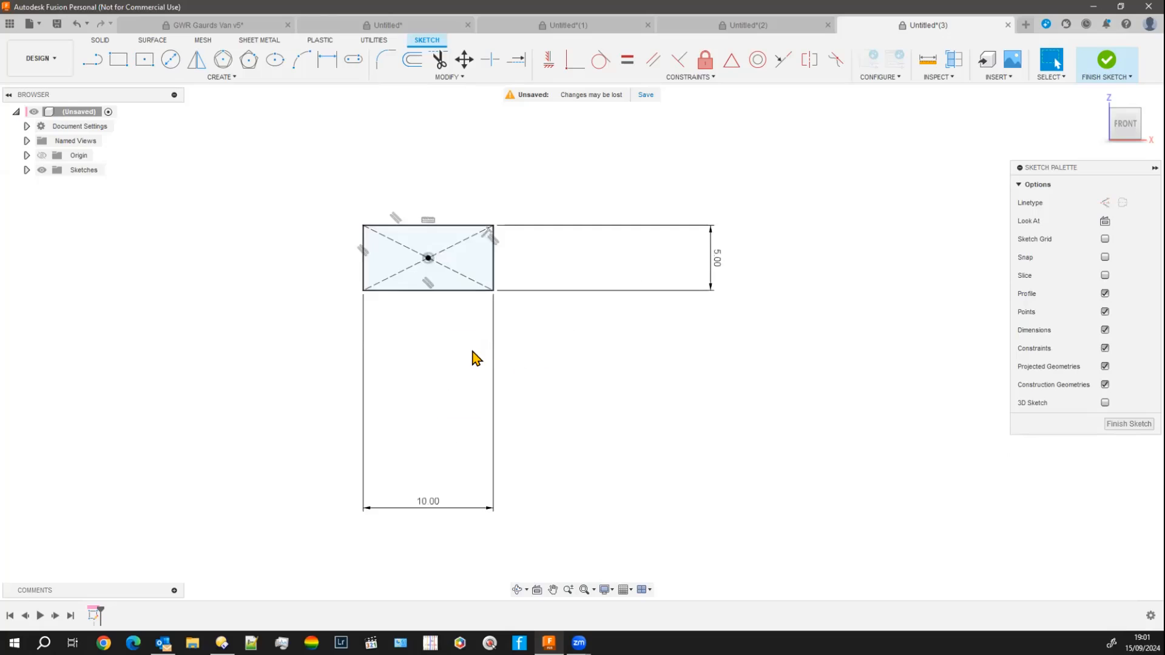
{"action": "middle_click_drag", "start_coordinate": [489, 201], "coordinate": [513, 277]}
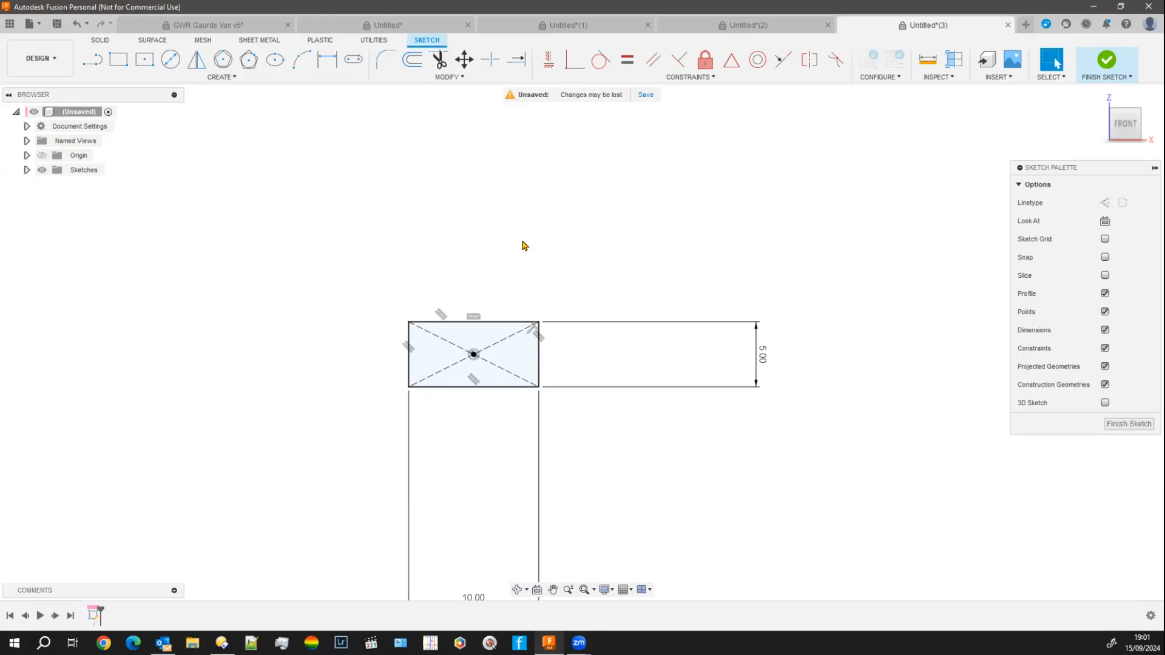
Hide the sketch constraint symbols and convert the whole rectangle to construction lines
{"action": "left_click_drag", "start_coordinate": [1091, 173], "coordinate": [947, 154]}
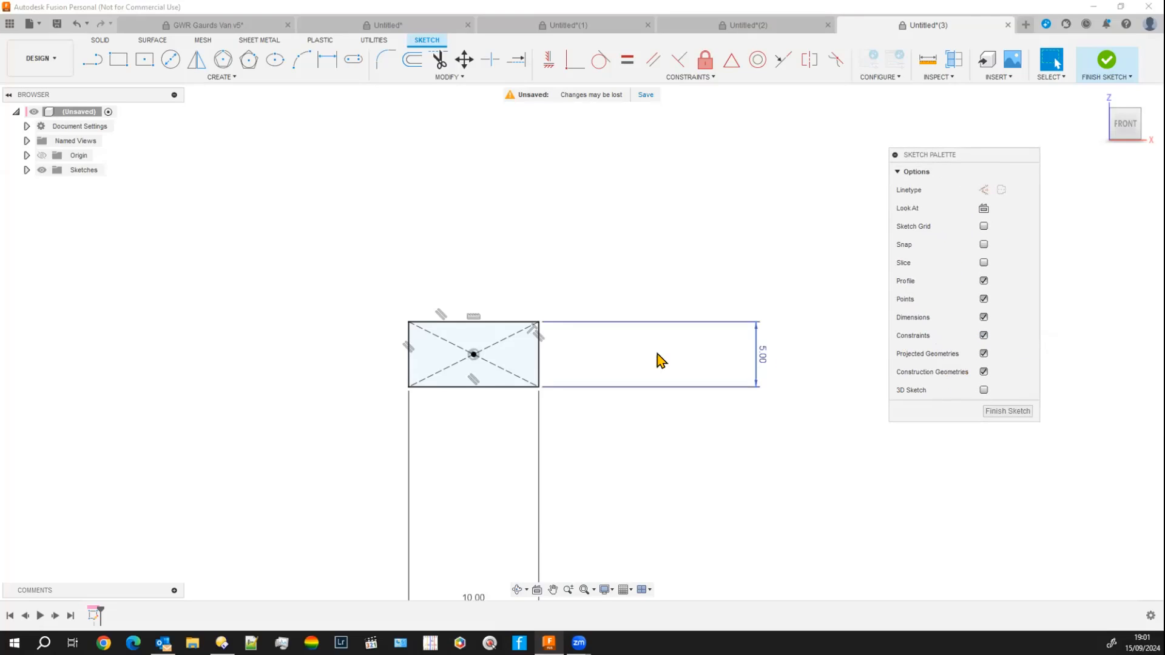
{"action": "left_click", "coordinate": [984, 336]}
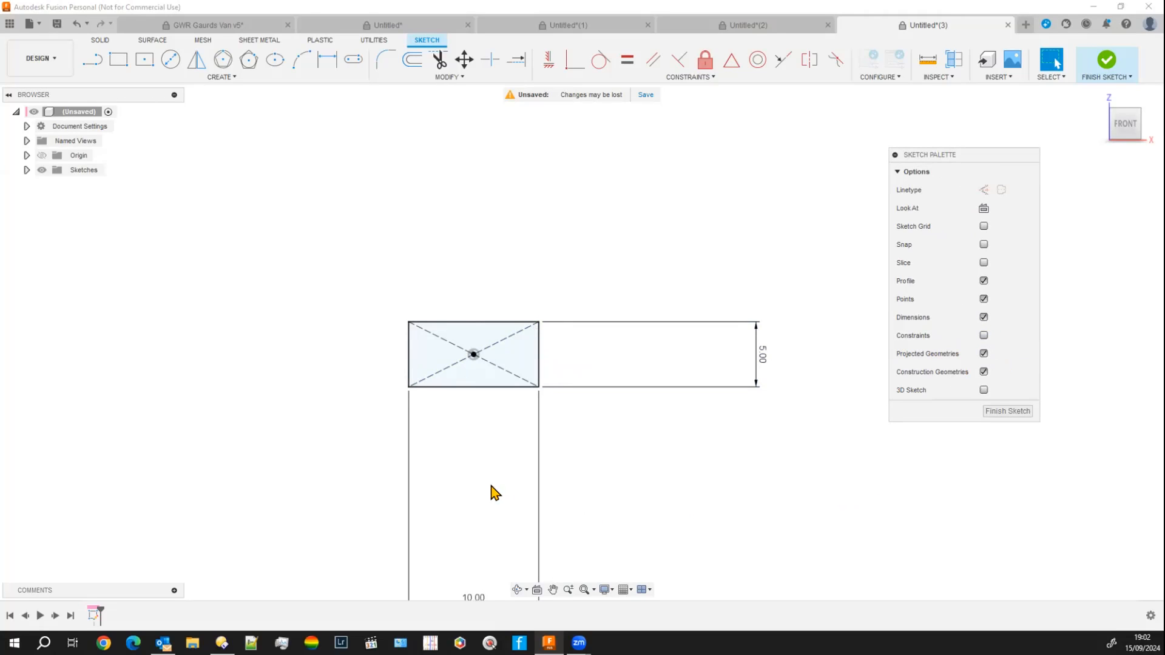
{"action": "left_click_drag", "start_coordinate": [381, 287], "coordinate": [567, 441]}
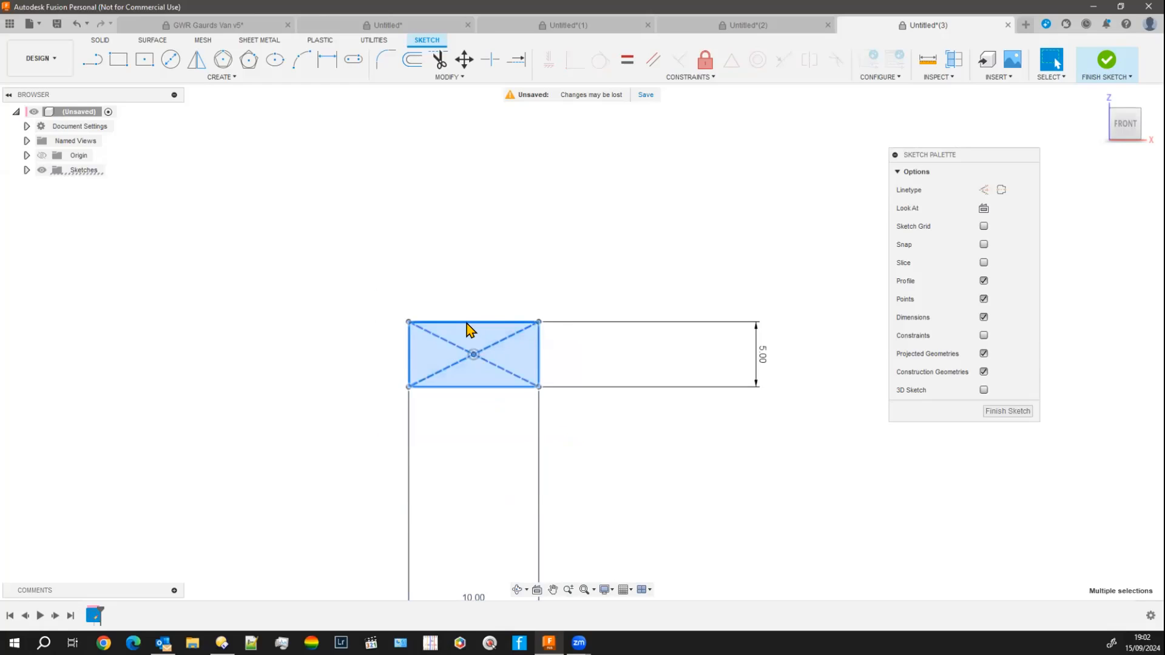
{"action": "left_click", "coordinate": [985, 190]}
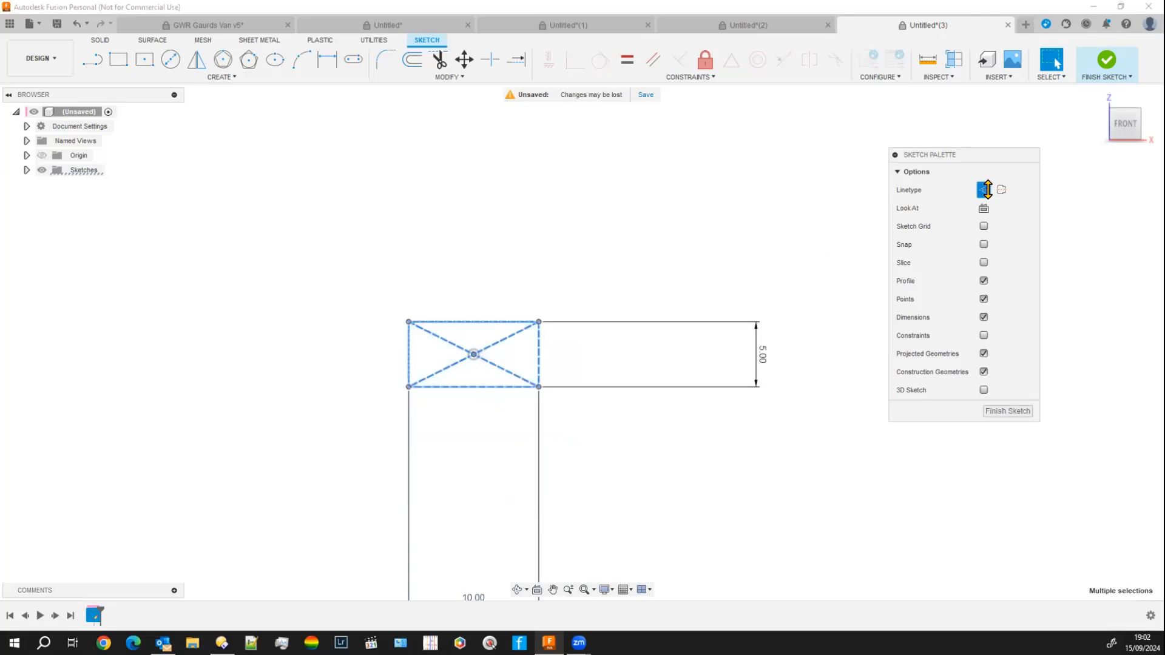
{"action": "left_click", "coordinate": [703, 484]}
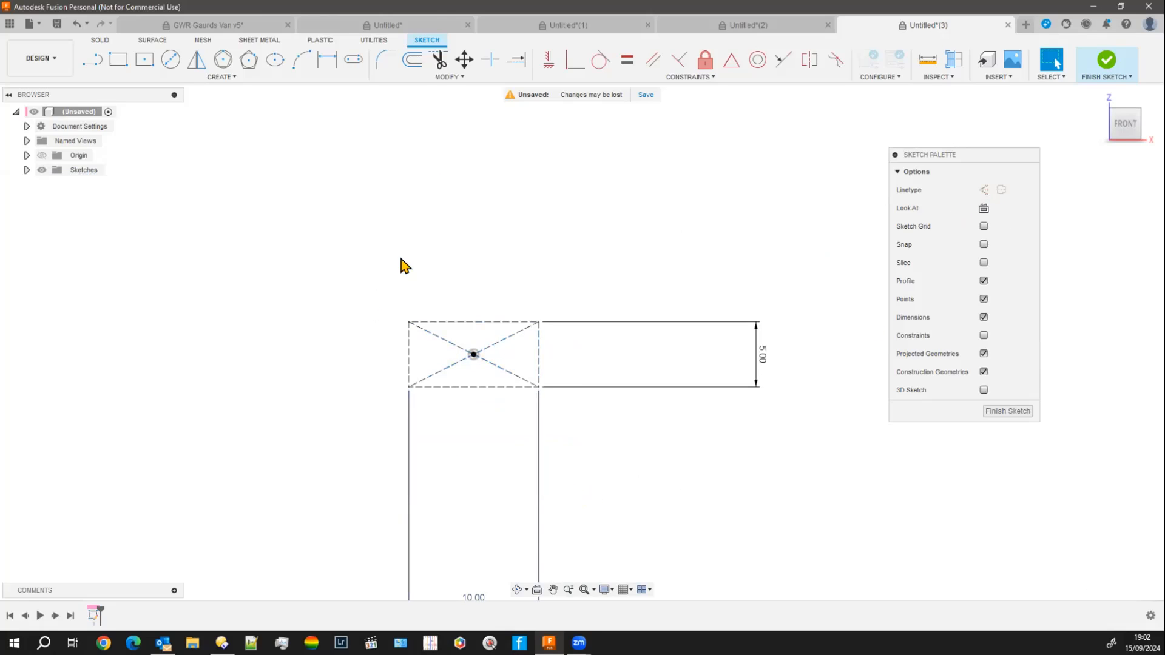
Trim away all four diagonal segments inside the rectangle, keeping its outline and centre point
{"action": "left_click", "coordinate": [438, 58]}
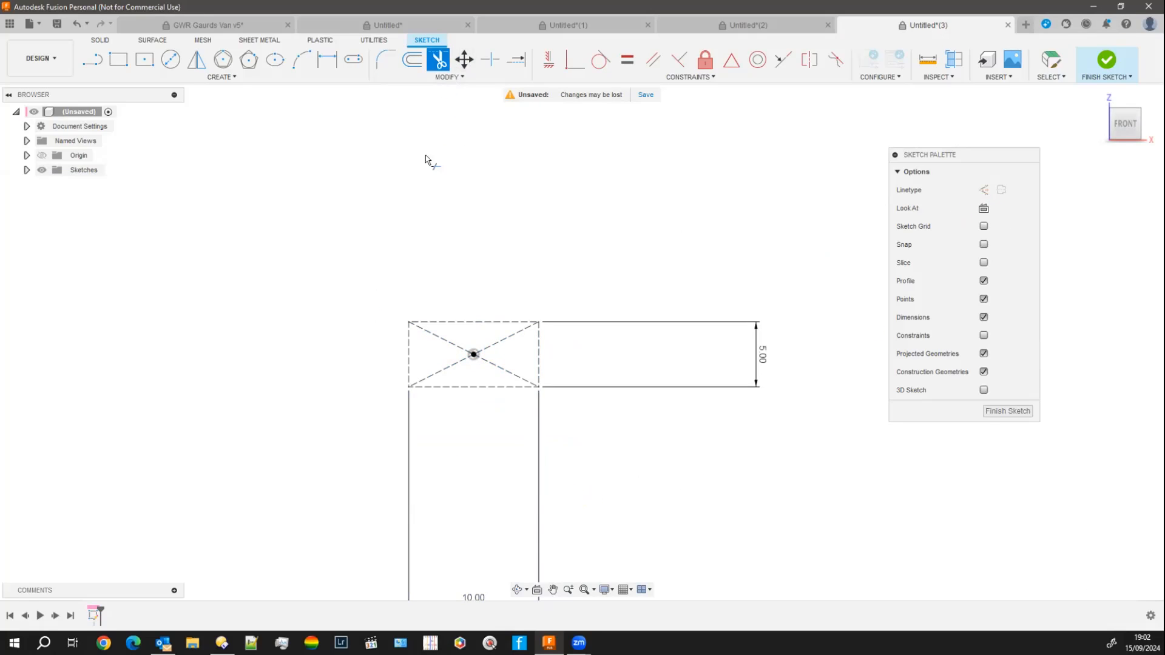
{"action": "left_click", "coordinate": [442, 368]}
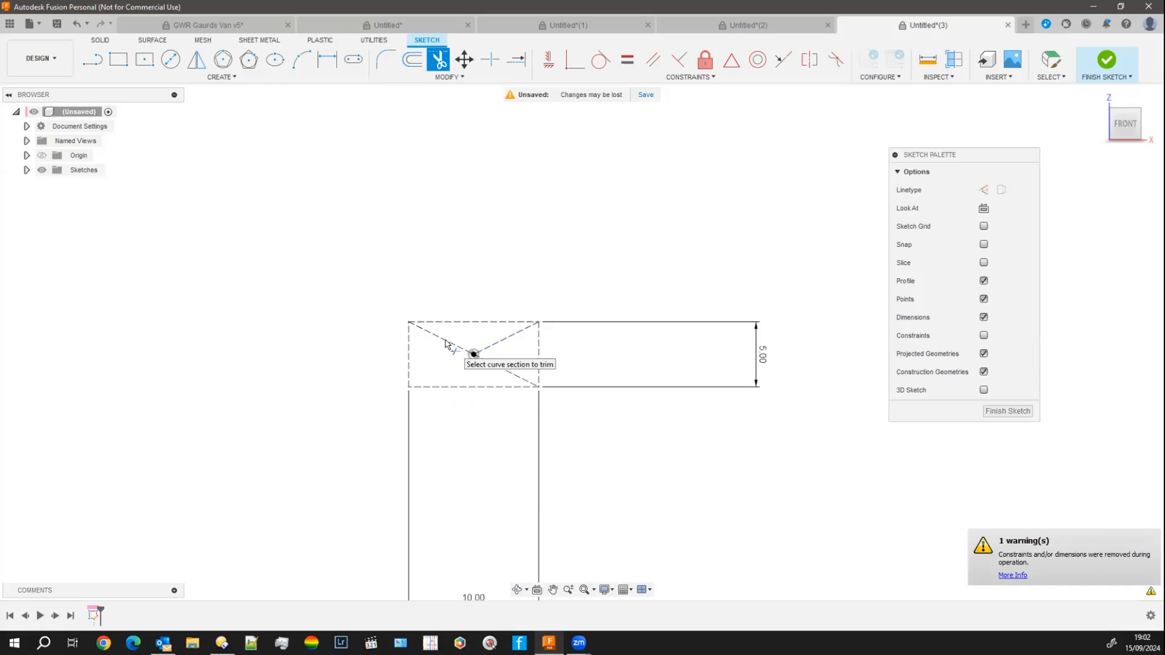
{"action": "left_click", "coordinate": [455, 345]}
{"action": "left_click", "coordinate": [489, 358]}
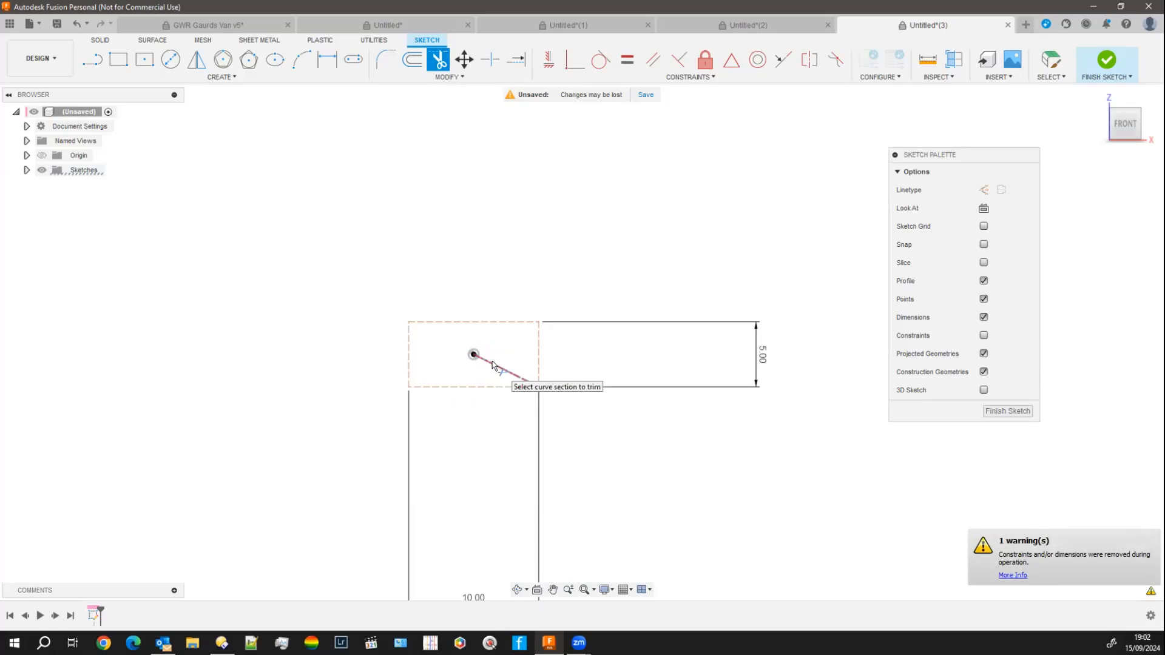
{"action": "left_click", "coordinate": [492, 365]}
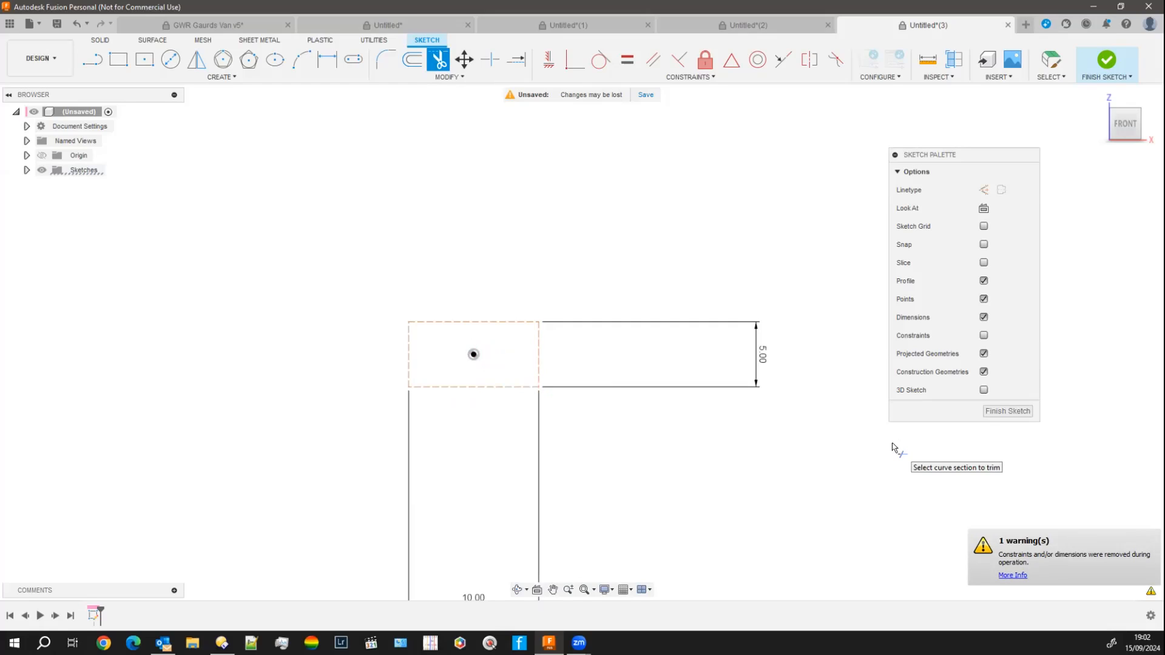
Start a rectangular pattern of the construction rectangle and its centre point, spreading the copies horizontally about 9.97 mm apart
{"action": "middle_click_drag", "start_coordinate": [861, 445], "coordinate": [848, 450]}
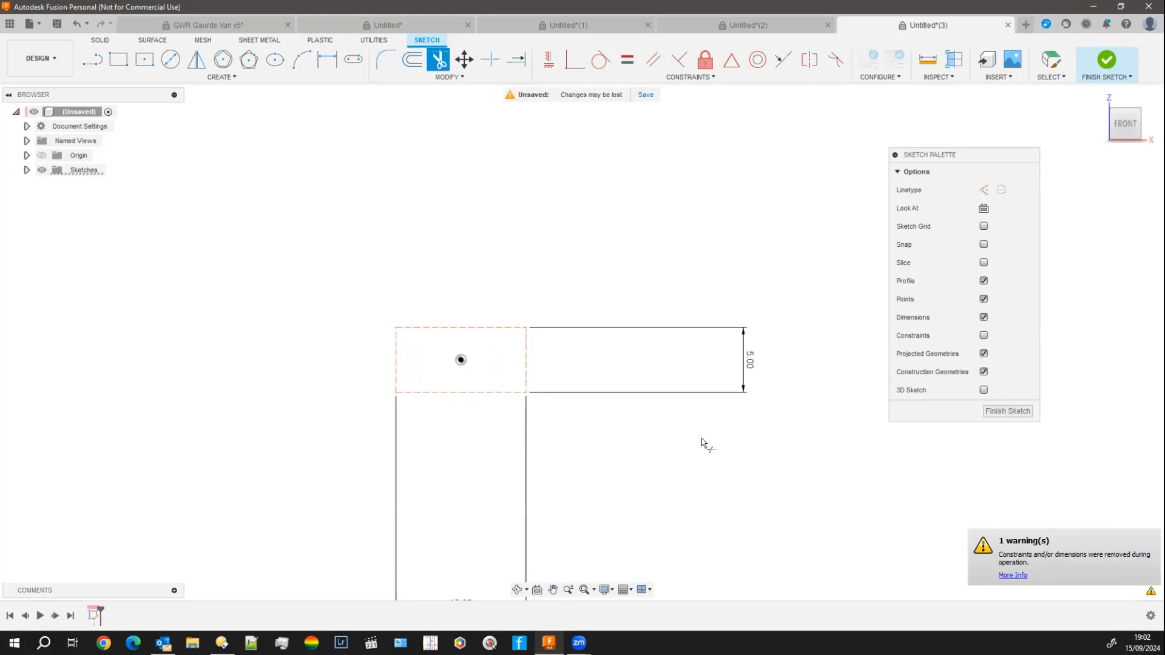
{"action": "left_click", "coordinate": [211, 81]}
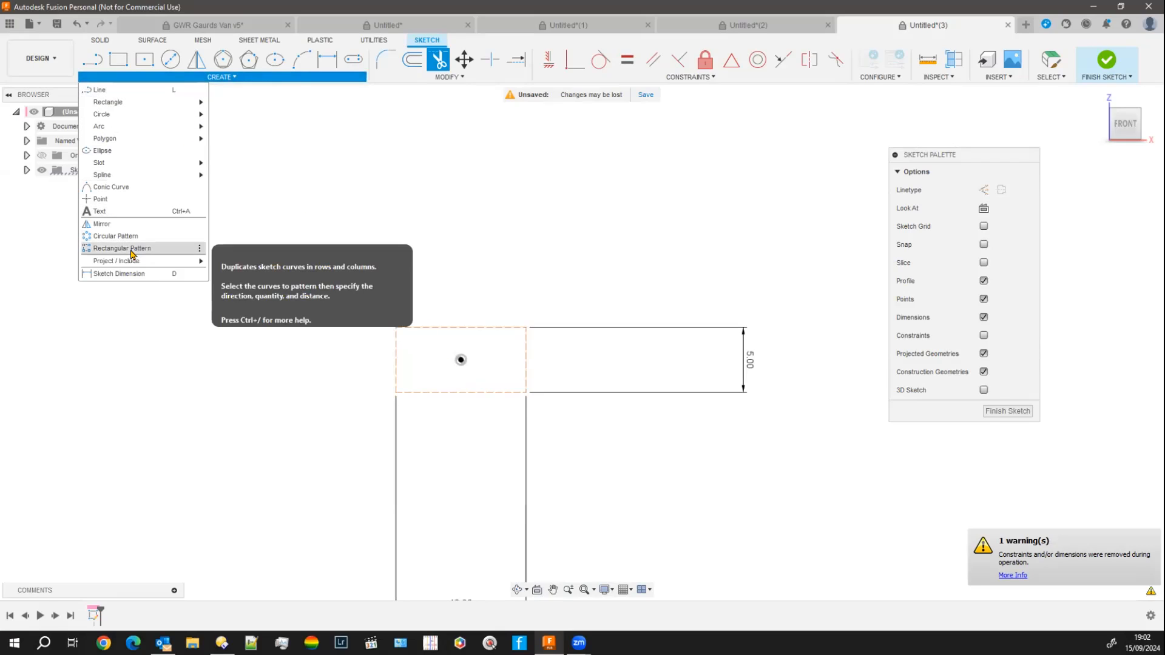
{"action": "left_click_drag", "start_coordinate": [380, 311], "coordinate": [549, 424]}
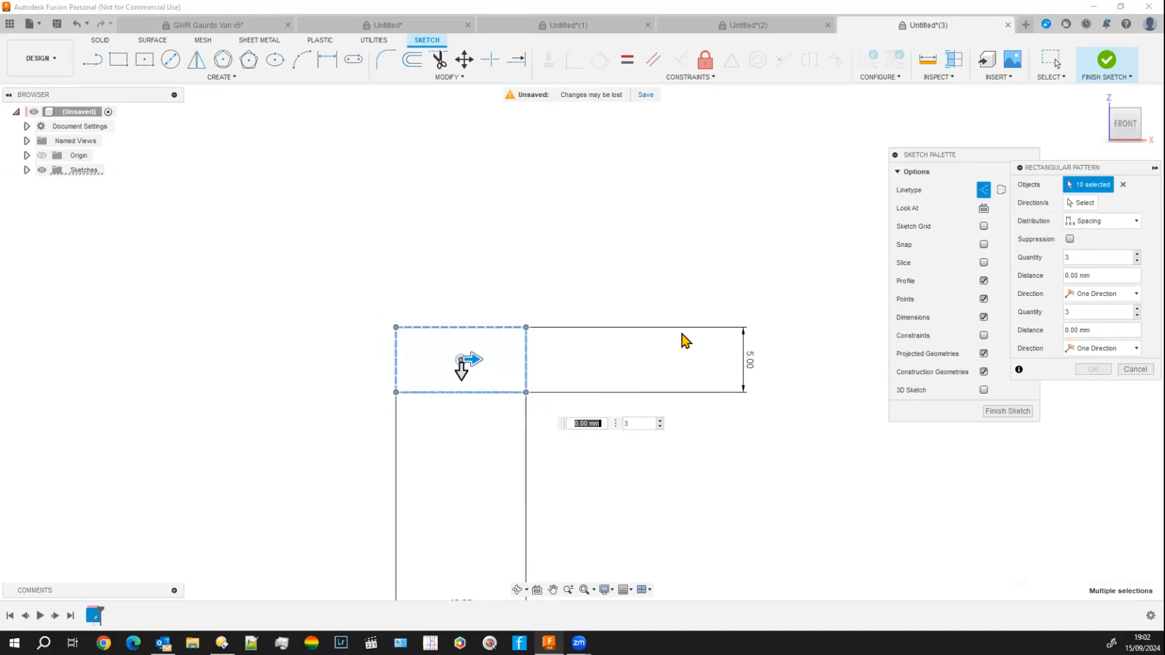
{"action": "middle_click_drag", "start_coordinate": [595, 220], "coordinate": [500, 221]}
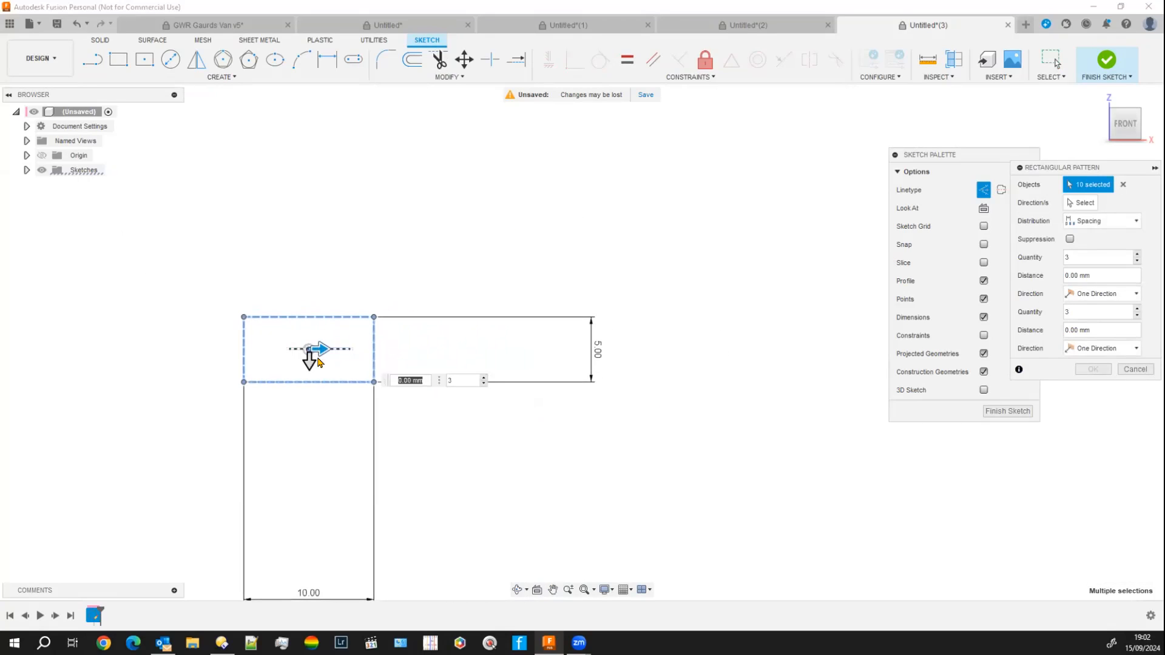
{"action": "left_click_drag", "start_coordinate": [320, 347], "coordinate": [449, 342]}
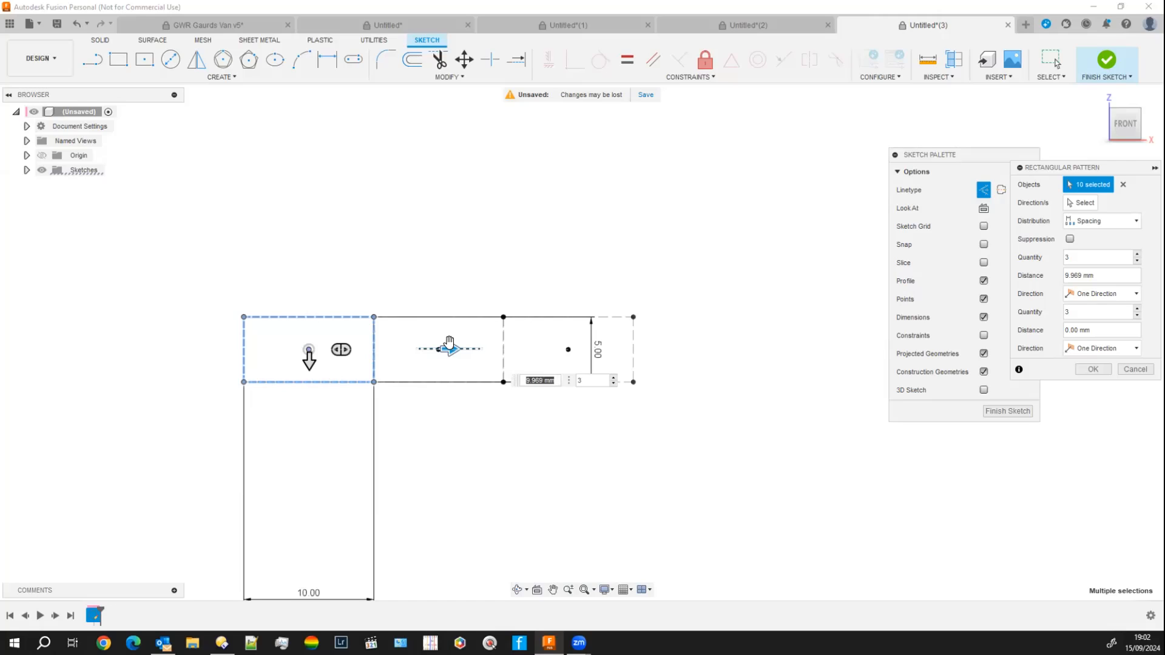
{"action": "scroll", "coordinate": [449, 341], "scroll_direction": "down", "scroll_amount": 1}
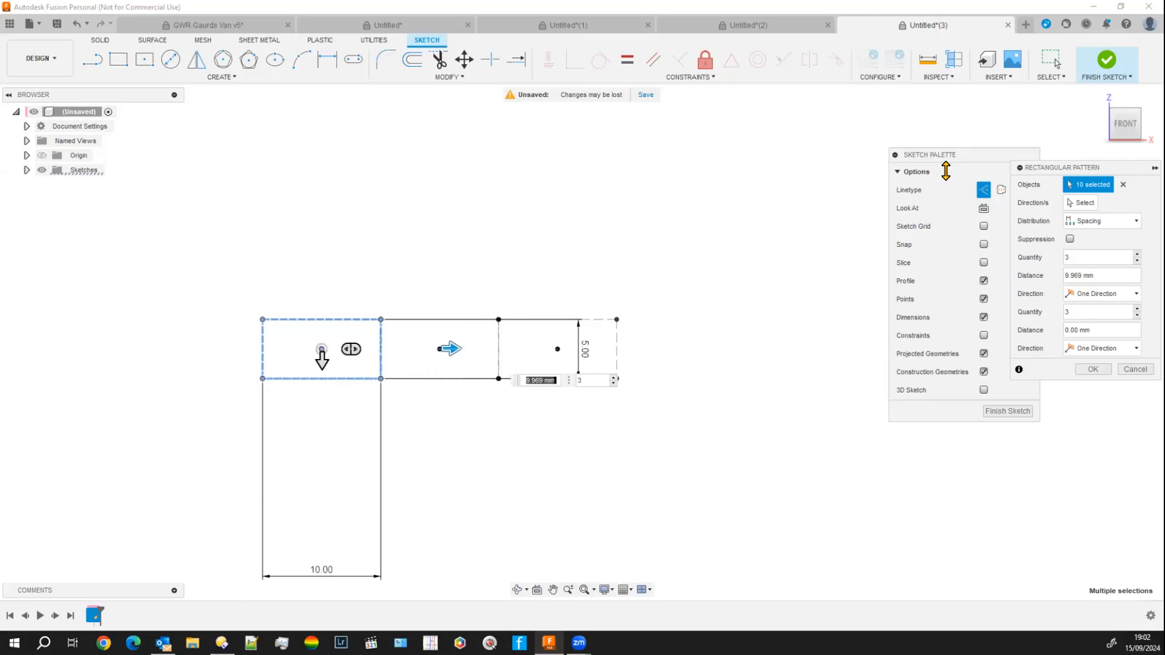
Set the pattern's horizontal spacing to 10 mm and its quantity in that direction to 6
{"action": "left_click_drag", "start_coordinate": [1099, 168], "coordinate": [813, 166]}
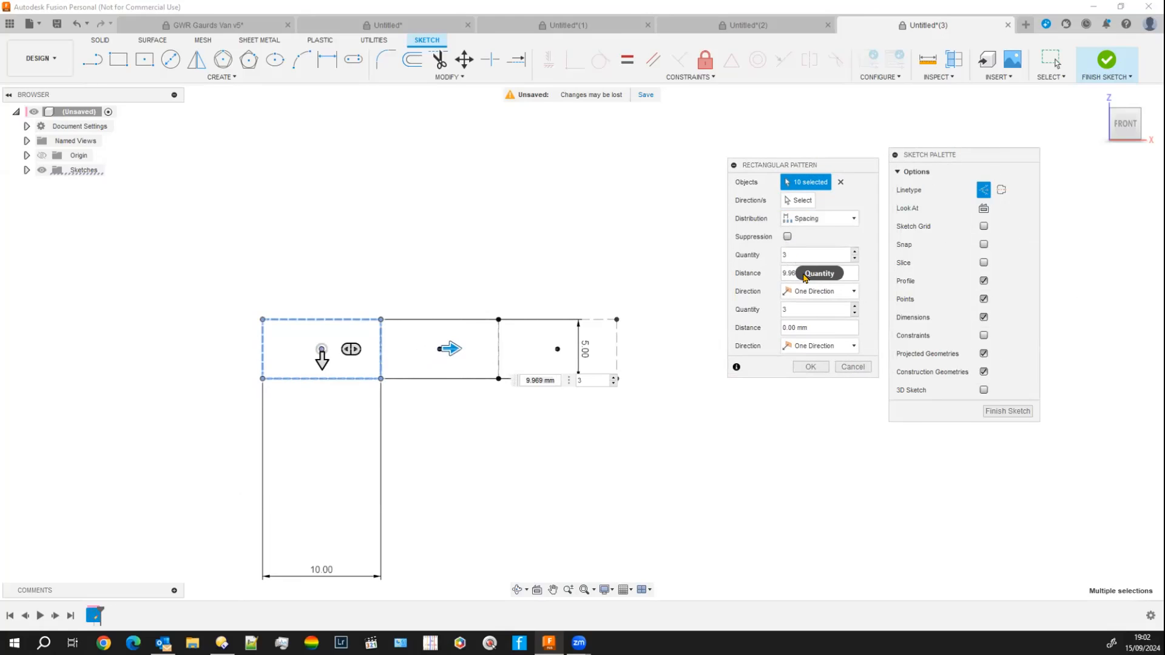
{"action": "left_click_drag", "start_coordinate": [816, 271], "coordinate": [781, 273]}
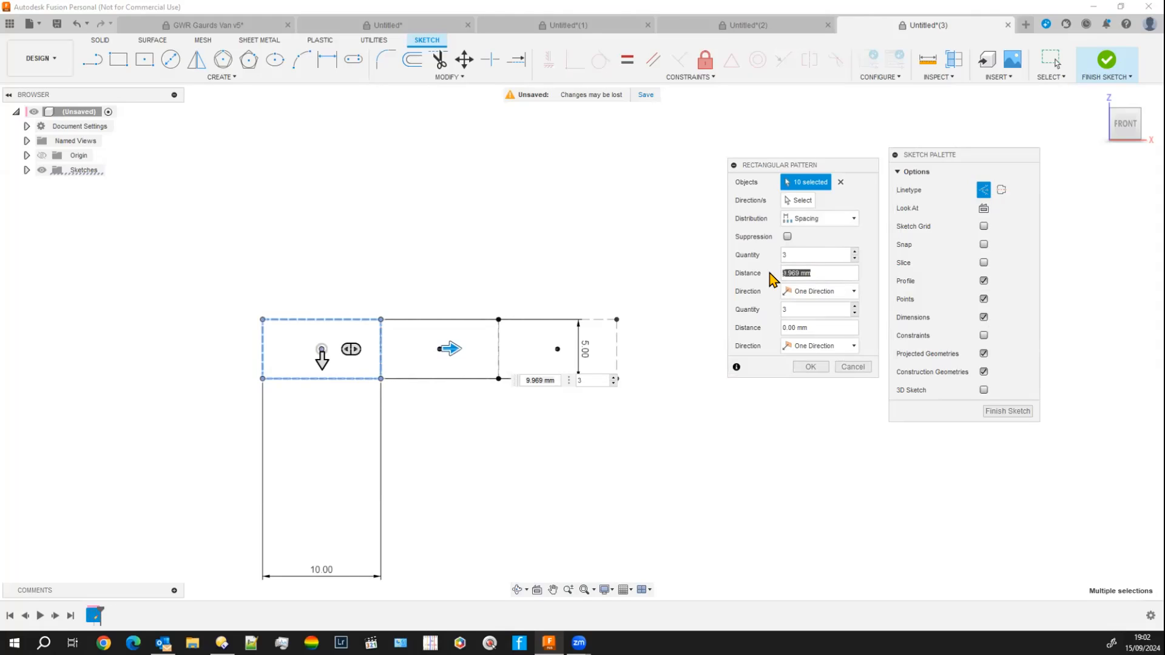
{"action": "type", "text": "10"}
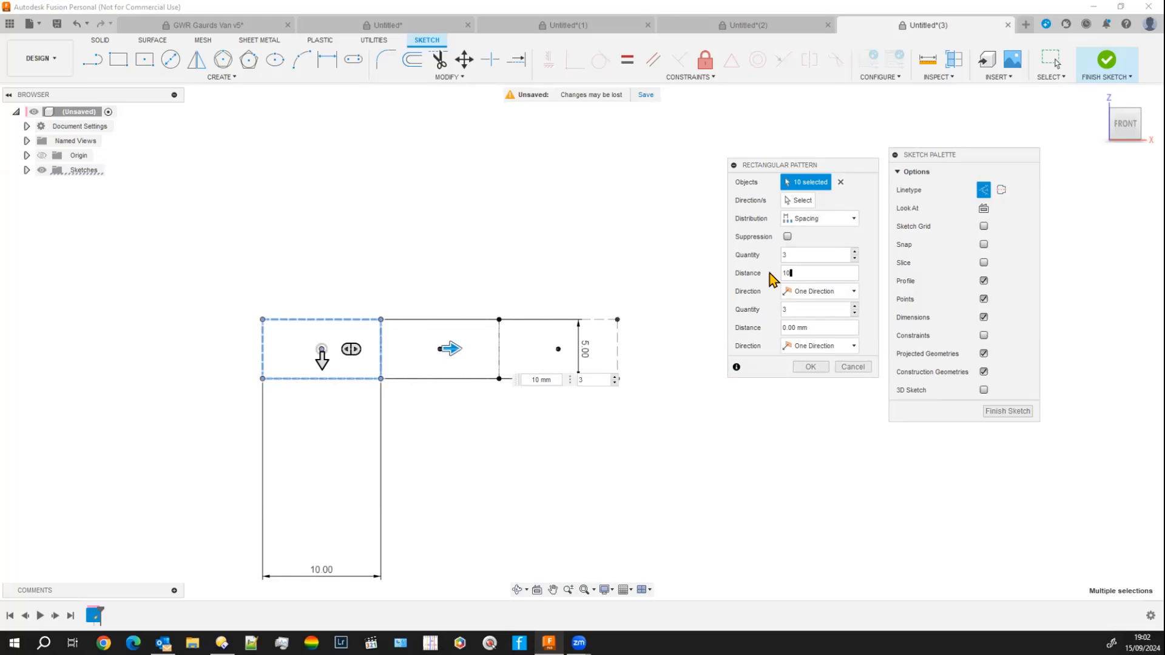
{"action": "left_click", "coordinate": [810, 254]}
{"action": "left_click", "coordinate": [855, 253]}
{"action": "left_click", "coordinate": [856, 252]}
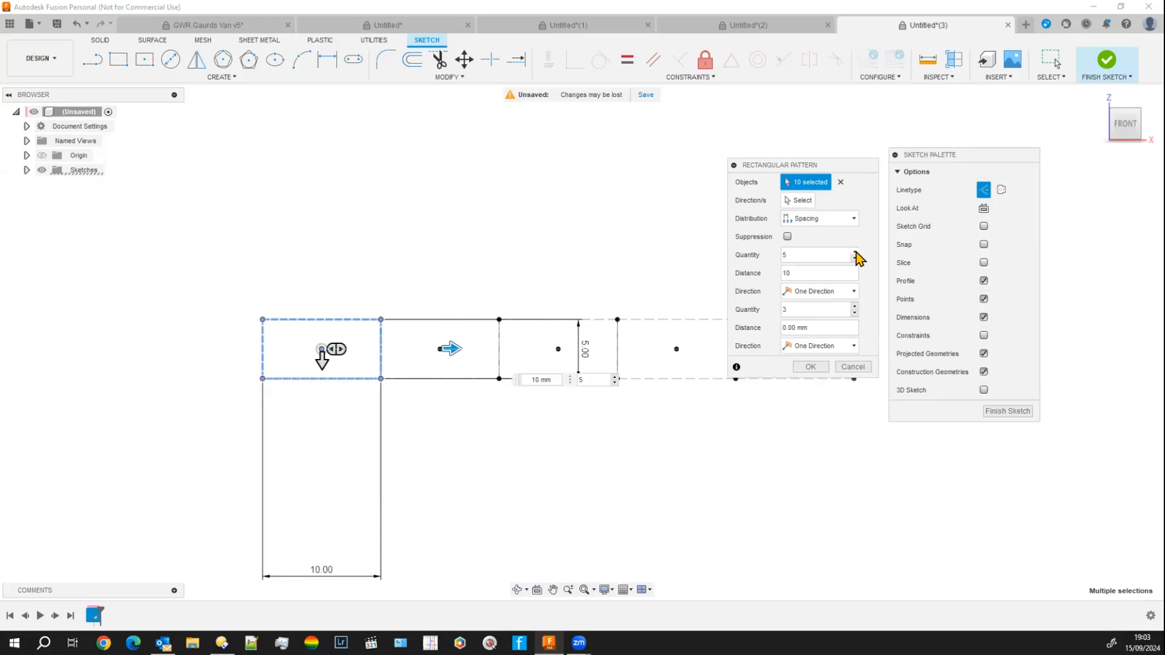
{"action": "left_click", "coordinate": [856, 253]}
{"action": "left_click_drag", "start_coordinate": [838, 169], "coordinate": [1037, 179]}
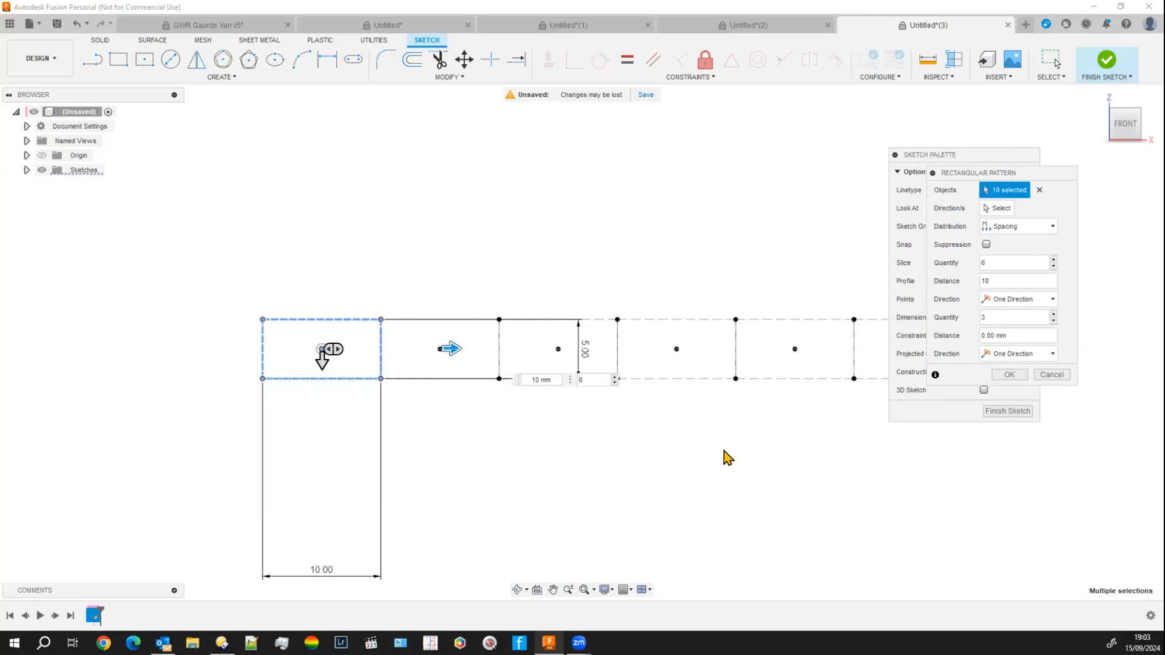
Apply the rectangular pattern to complete the row of six construction rectangles with centre points
{"action": "left_click", "coordinate": [1007, 377]}
{"action": "middle_click_drag", "start_coordinate": [789, 495], "coordinate": [607, 495]}
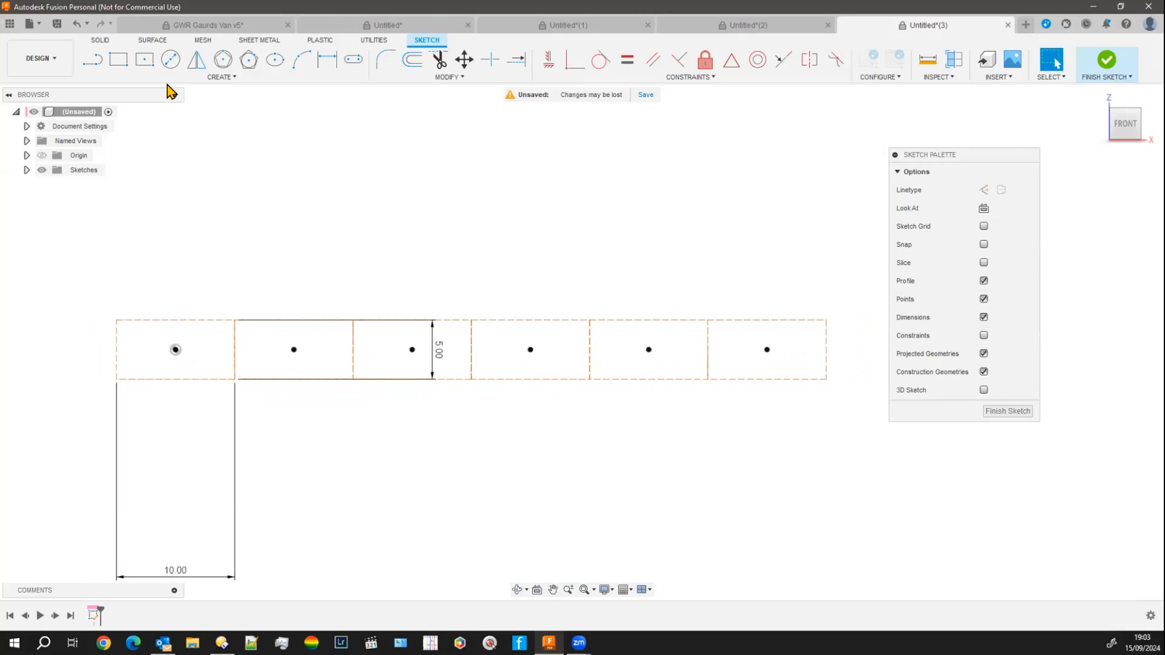
Draw a fit point spline wave through the six rectangles, crossing each vertical side's midpoint and alternating between upper-edge and lower-edge midpoints
{"action": "left_click", "coordinate": [204, 78]}
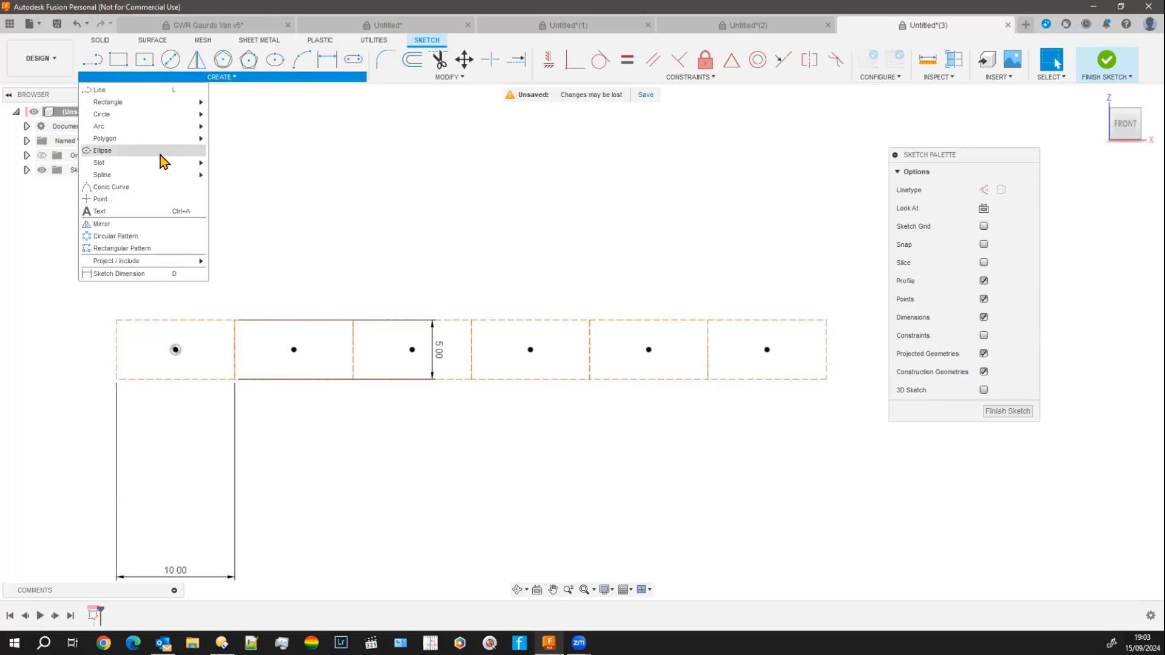
{"action": "mouse_move", "coordinate": [162, 179]}
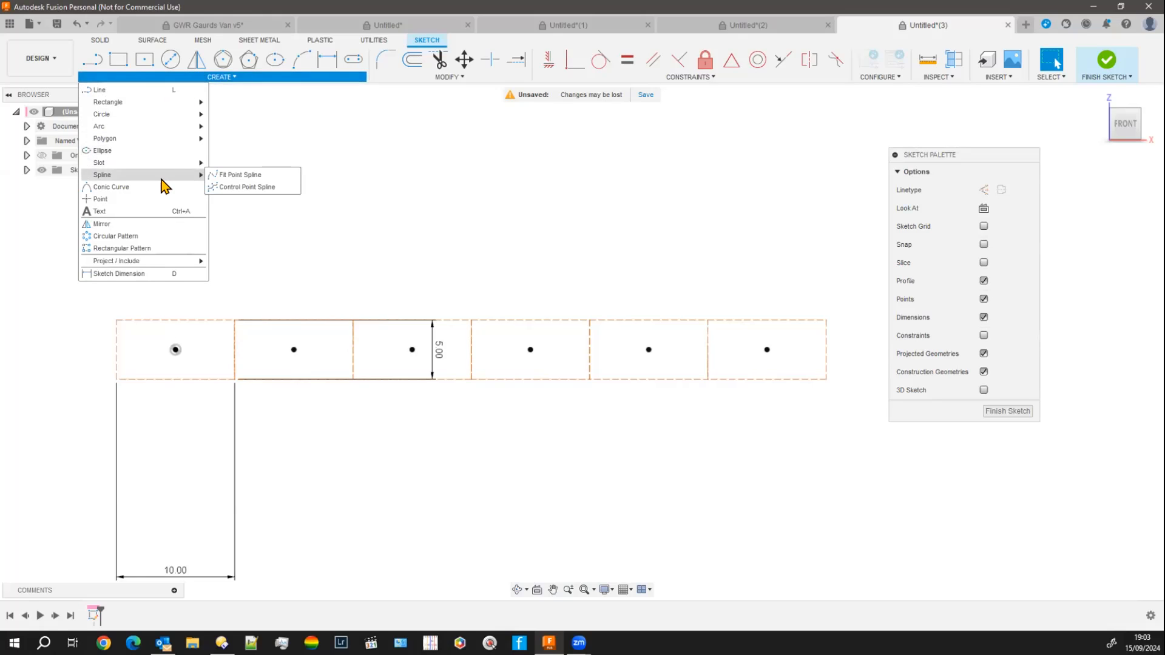
{"action": "left_click", "coordinate": [237, 174]}
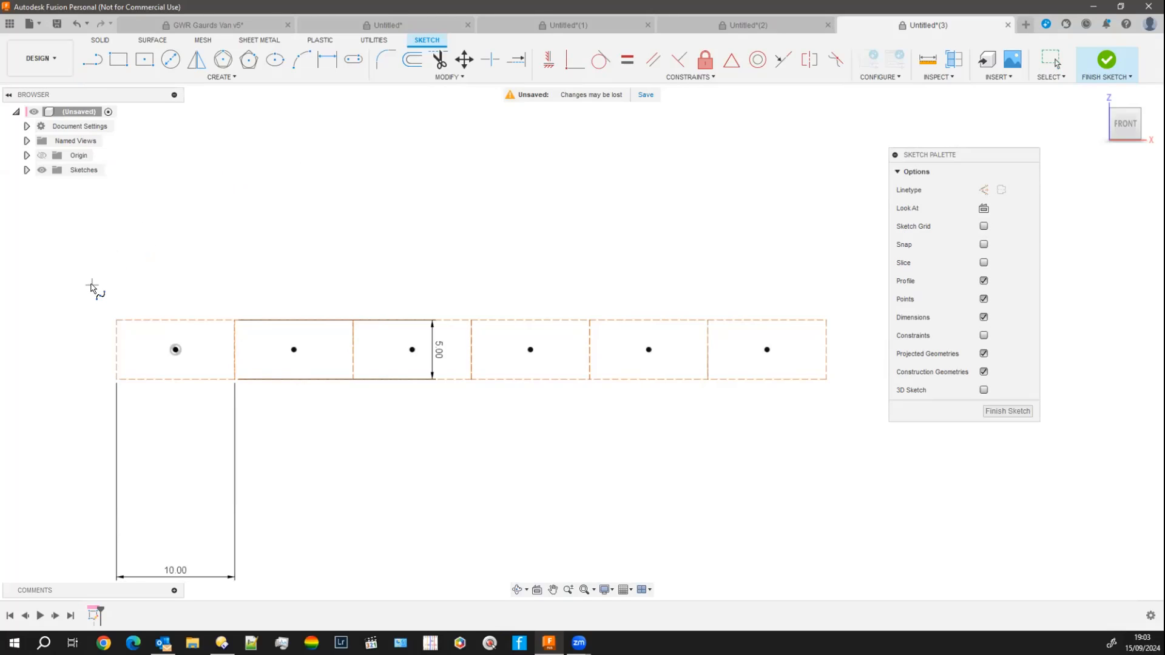
{"action": "left_click", "coordinate": [117, 350]}
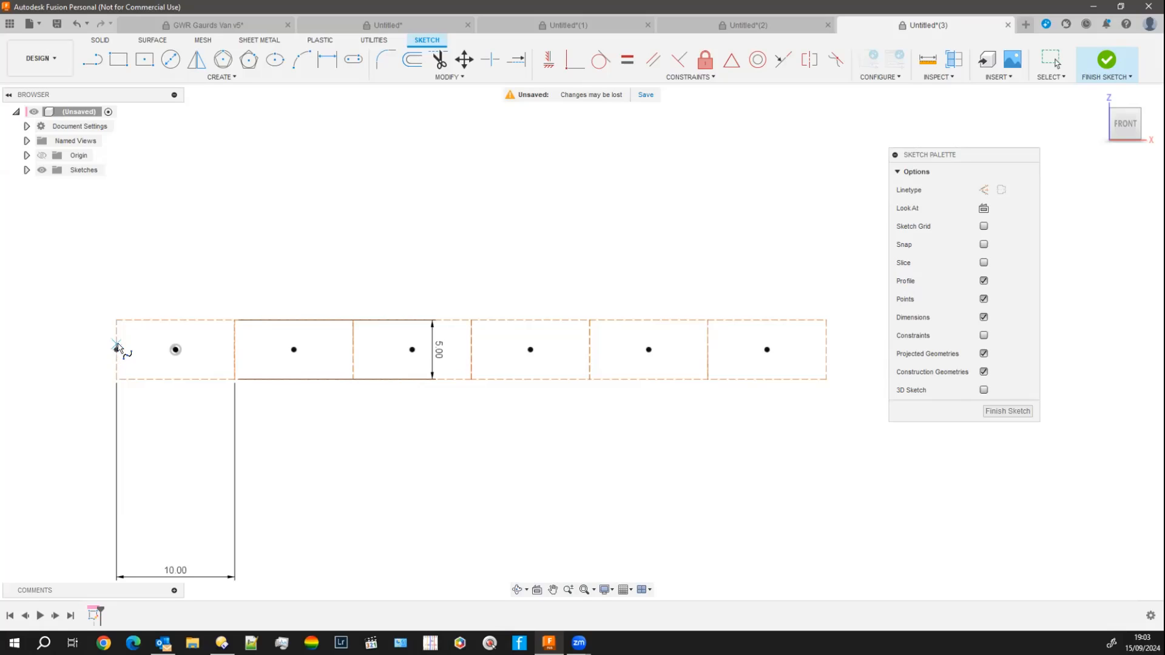
{"action": "left_click", "coordinate": [173, 319]}
{"action": "left_click", "coordinate": [176, 319]}
{"action": "left_click", "coordinate": [234, 350]}
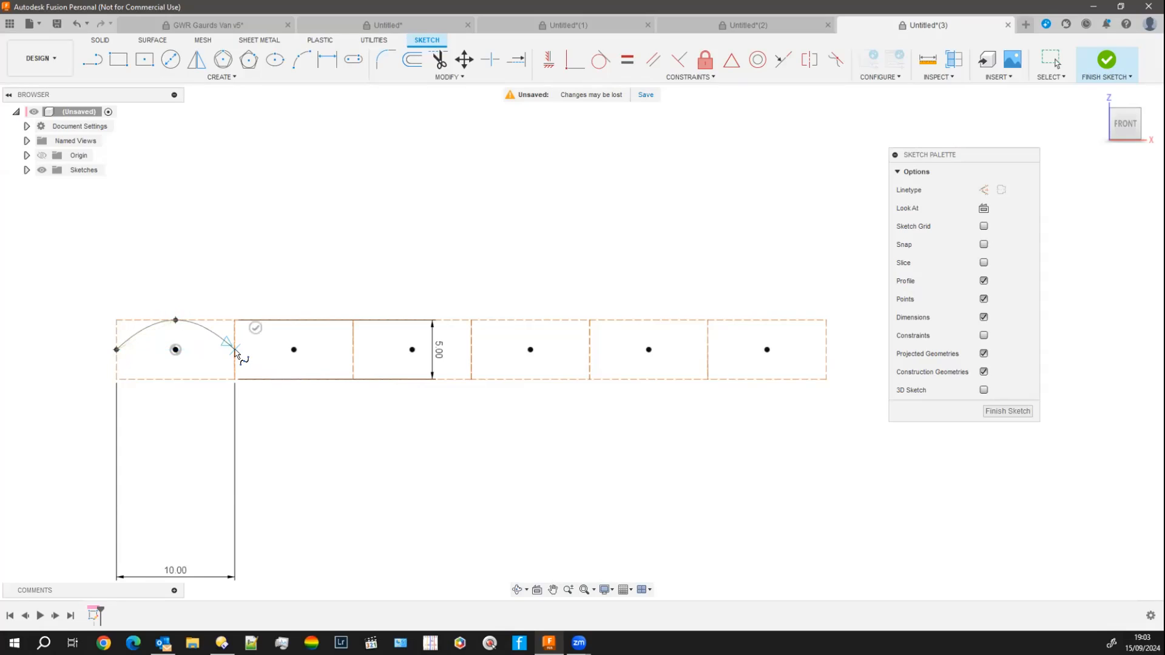
{"action": "left_click", "coordinate": [293, 379]}
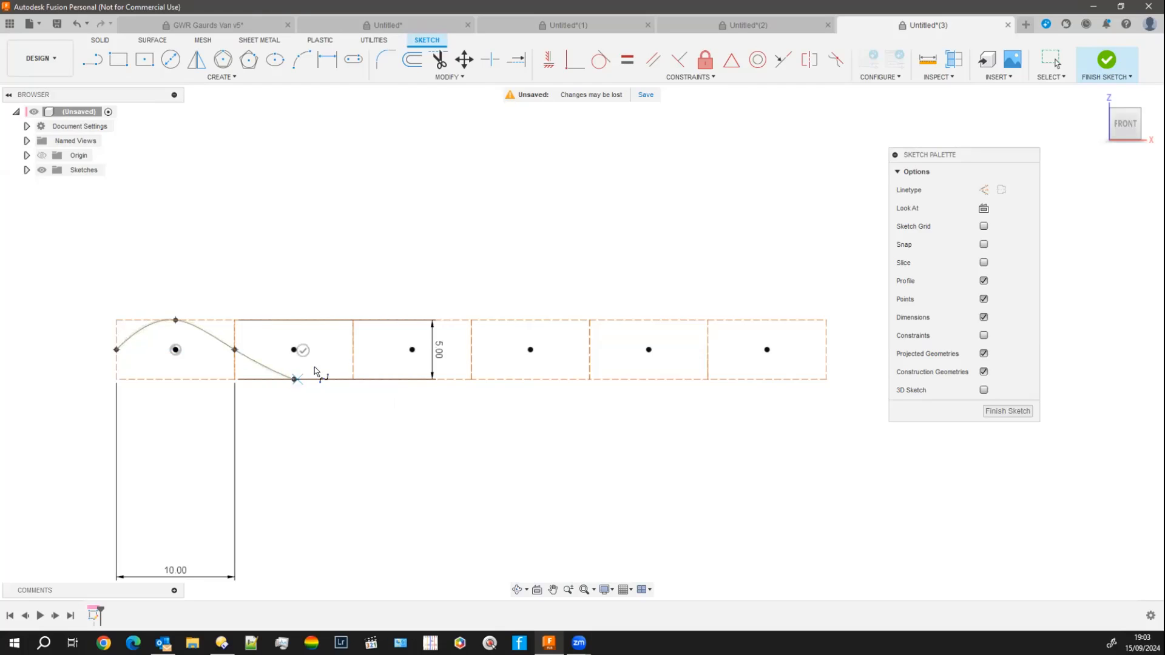
{"action": "left_click", "coordinate": [353, 350]}
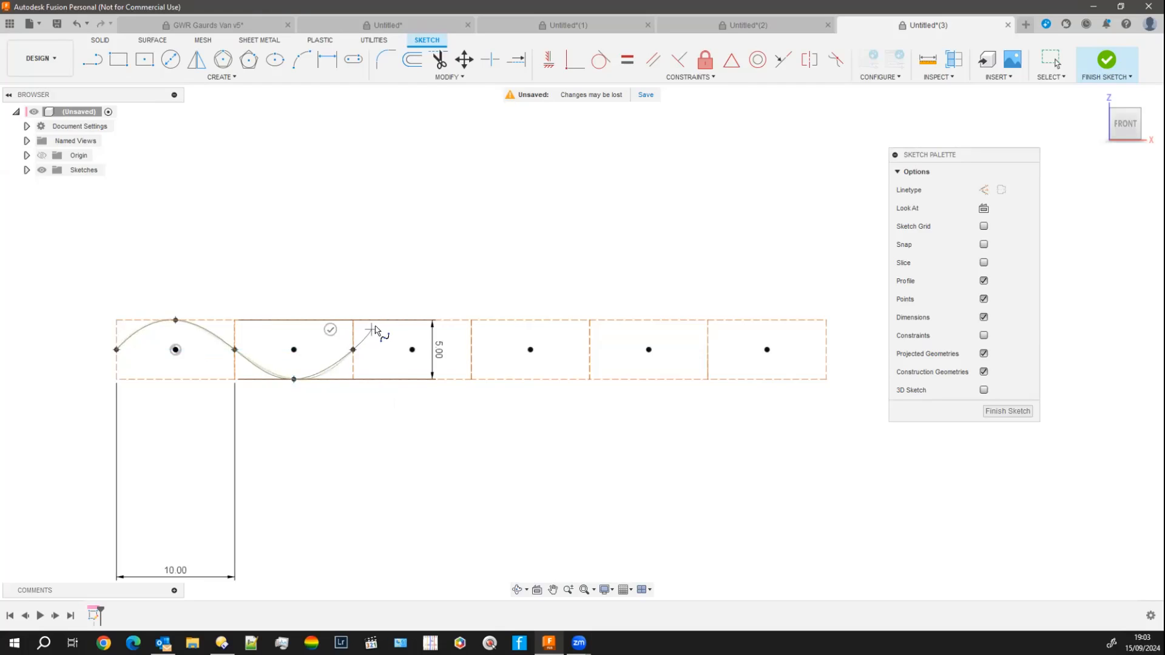
{"action": "left_click", "coordinate": [412, 320]}
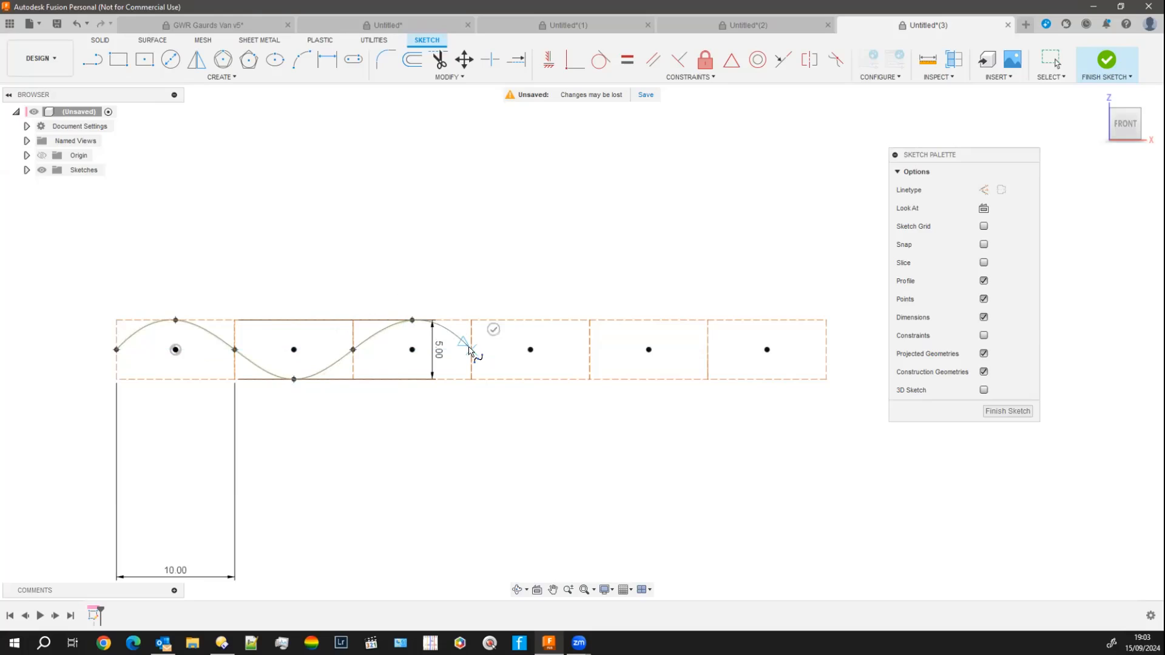
{"action": "left_click", "coordinate": [471, 349]}
{"action": "left_click", "coordinate": [531, 380]}
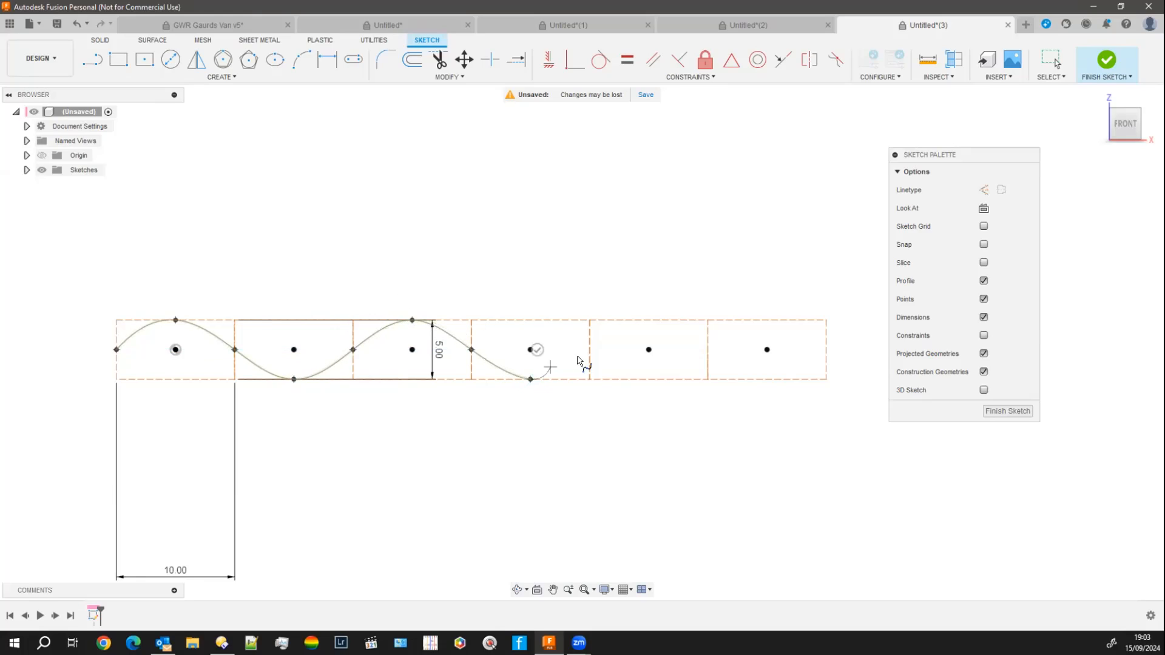
{"action": "left_click", "coordinate": [590, 349]}
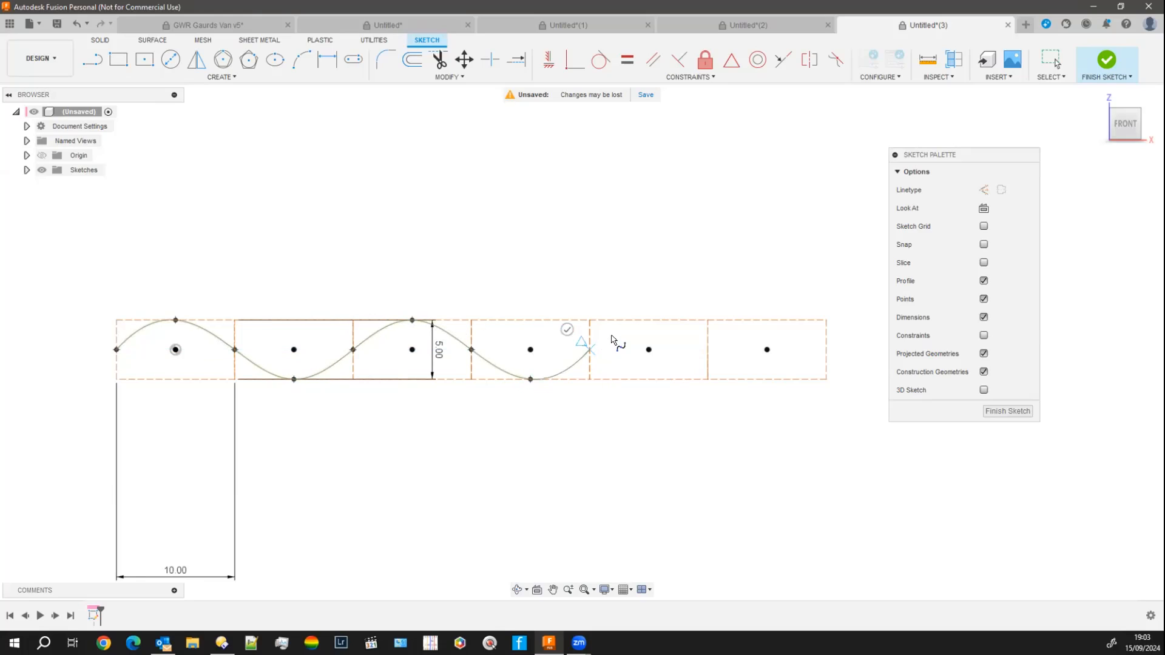
{"action": "left_click", "coordinate": [649, 320]}
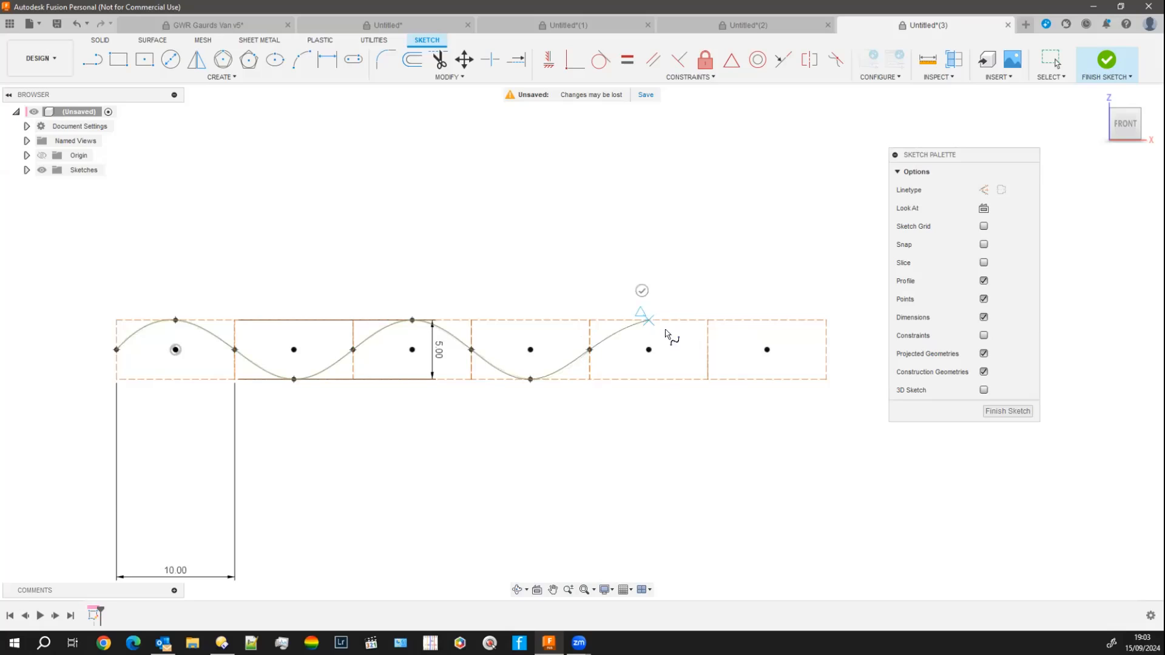
{"action": "left_click", "coordinate": [708, 350]}
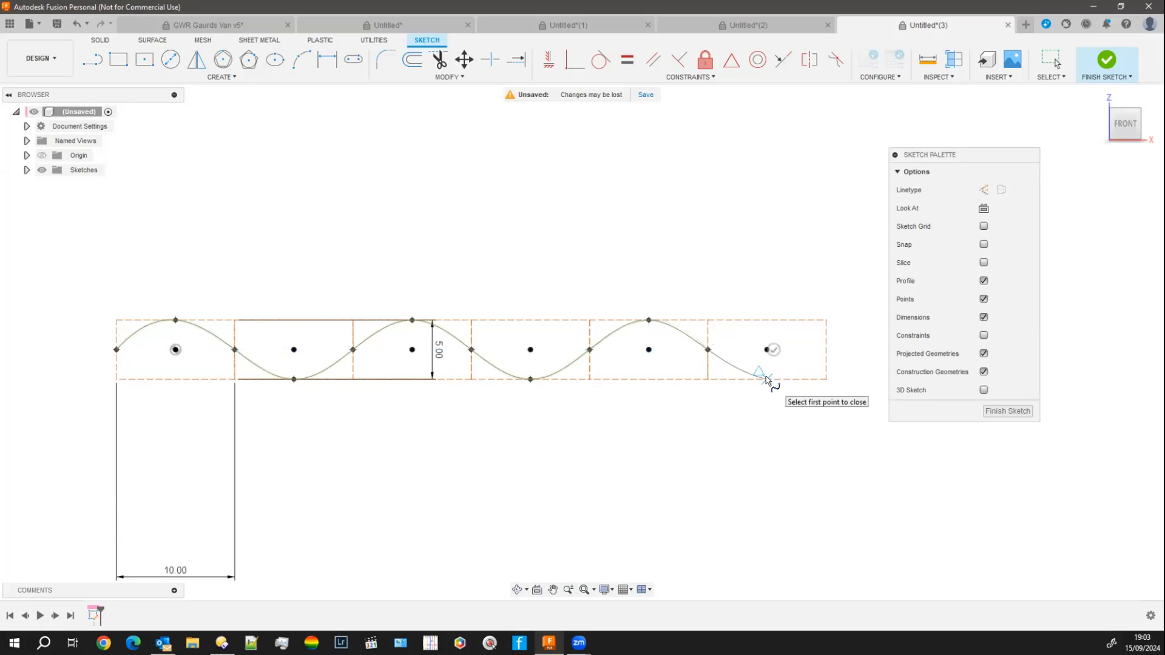
{"action": "left_click", "coordinate": [767, 379]}
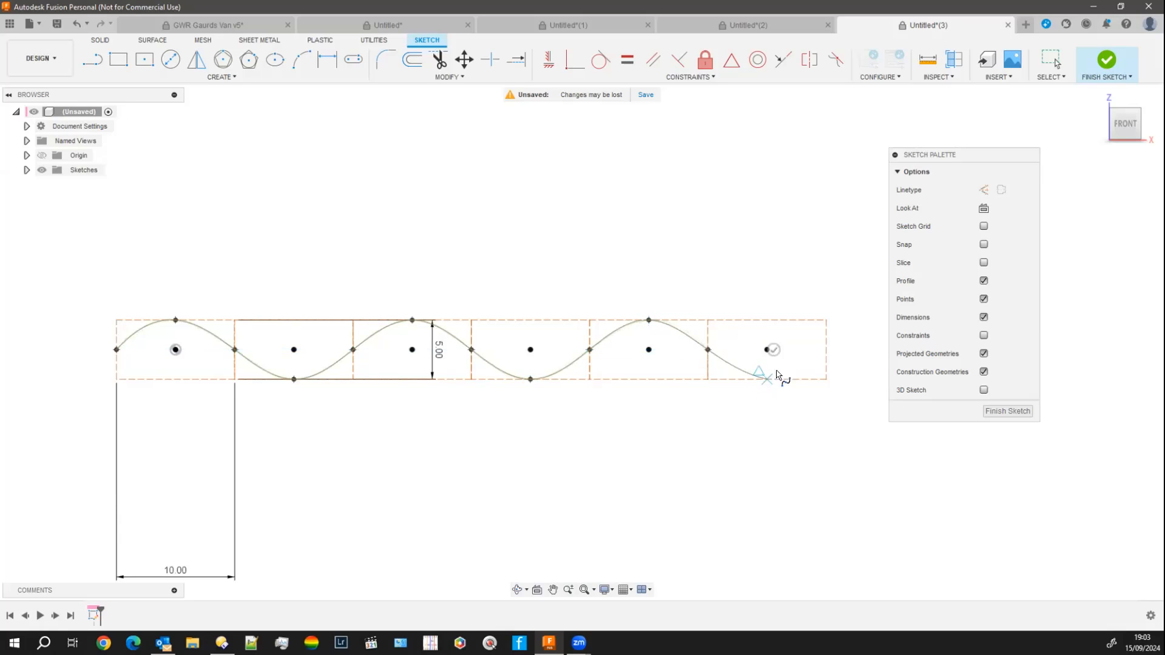
{"action": "left_click", "coordinate": [827, 350]}
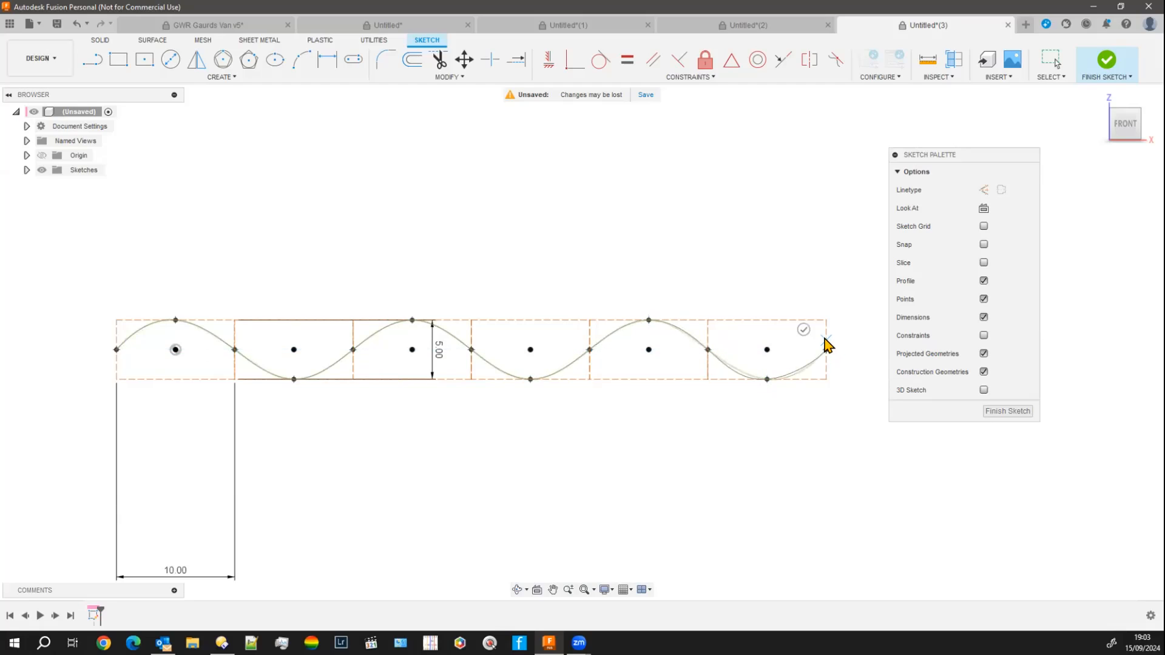
{"action": "key", "text": "Escape"}
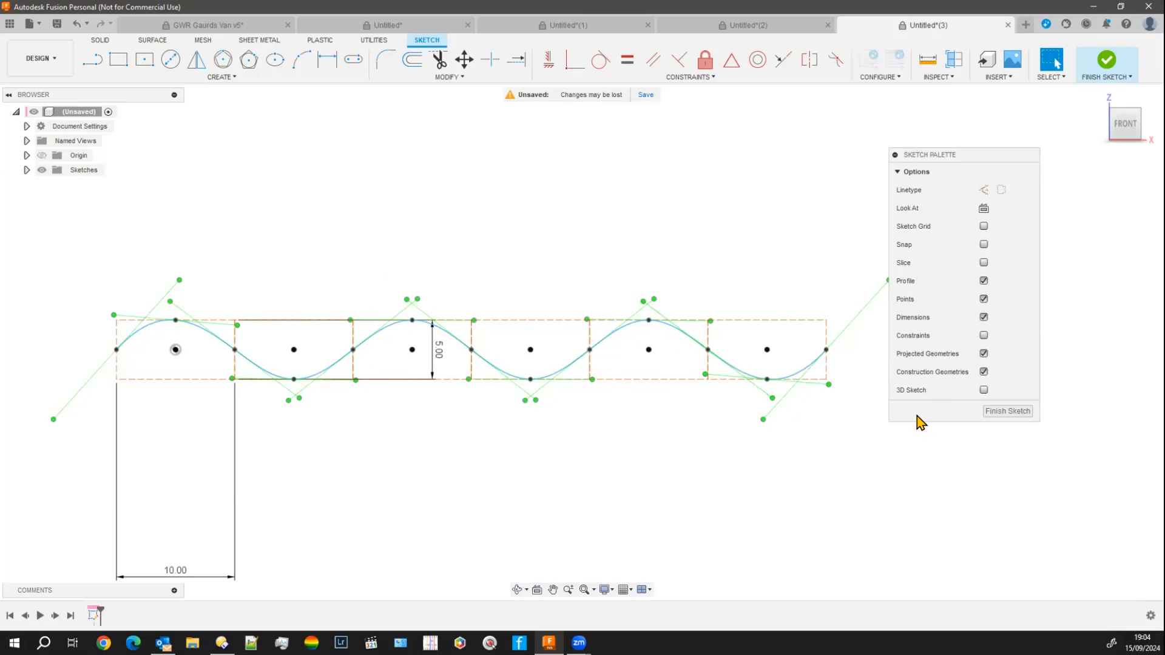
Hide the construction geometry and offset the wave spline upward by 1 mm
{"action": "left_click", "coordinate": [983, 372]}
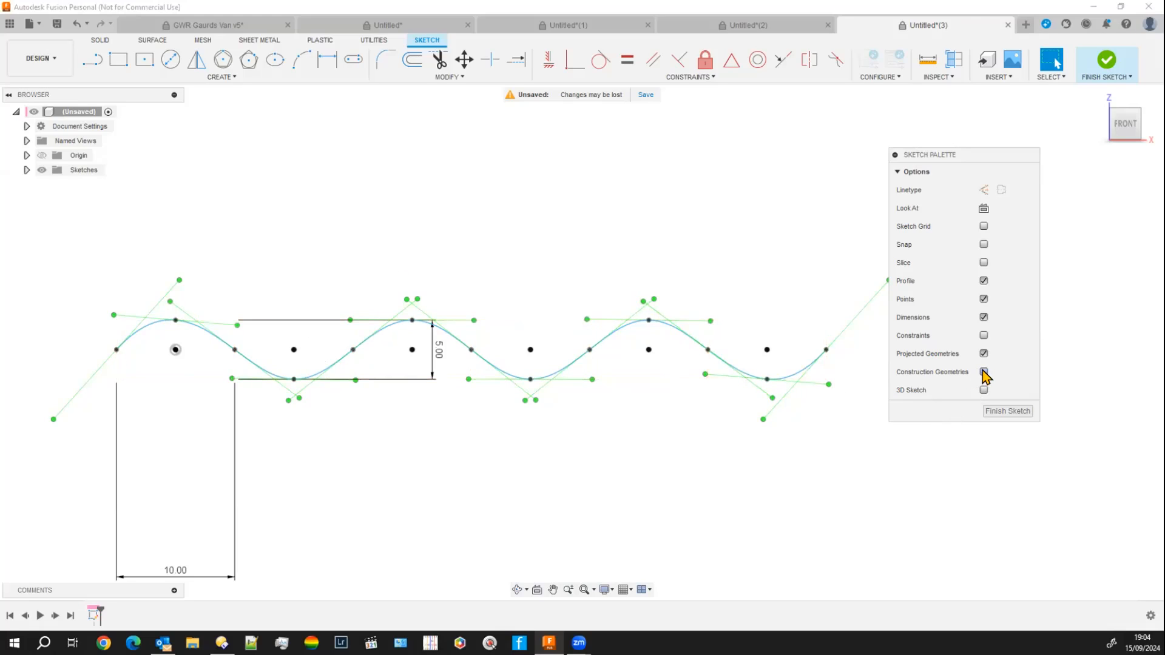
{"action": "left_click", "coordinate": [412, 60]}
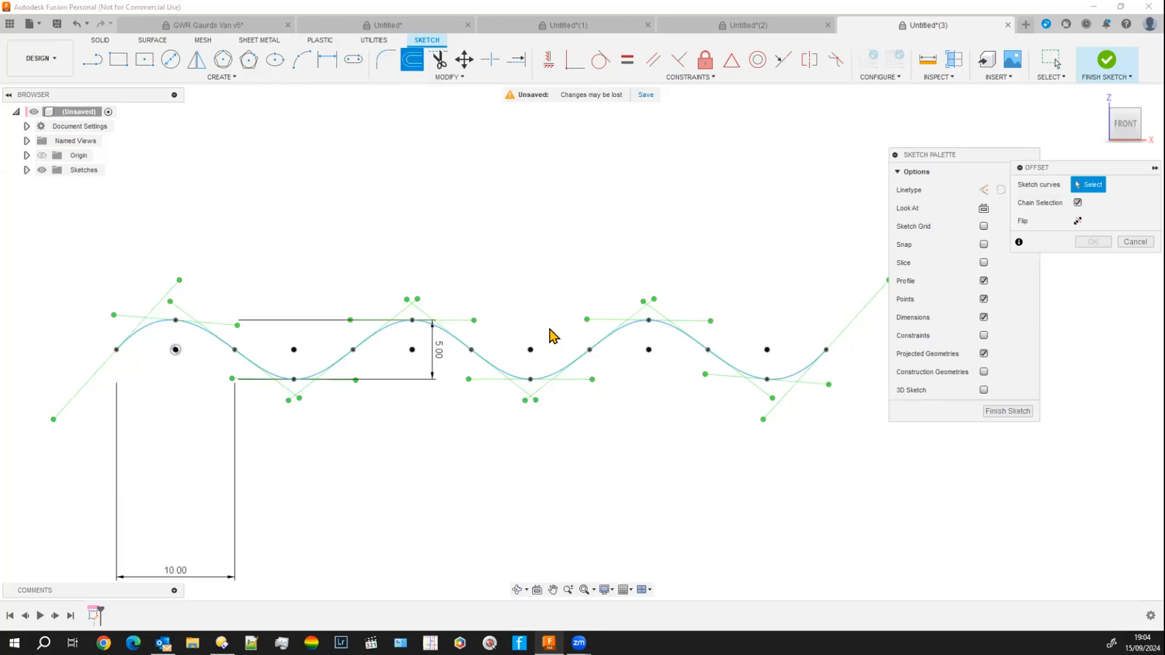
{"action": "left_click", "coordinate": [494, 369]}
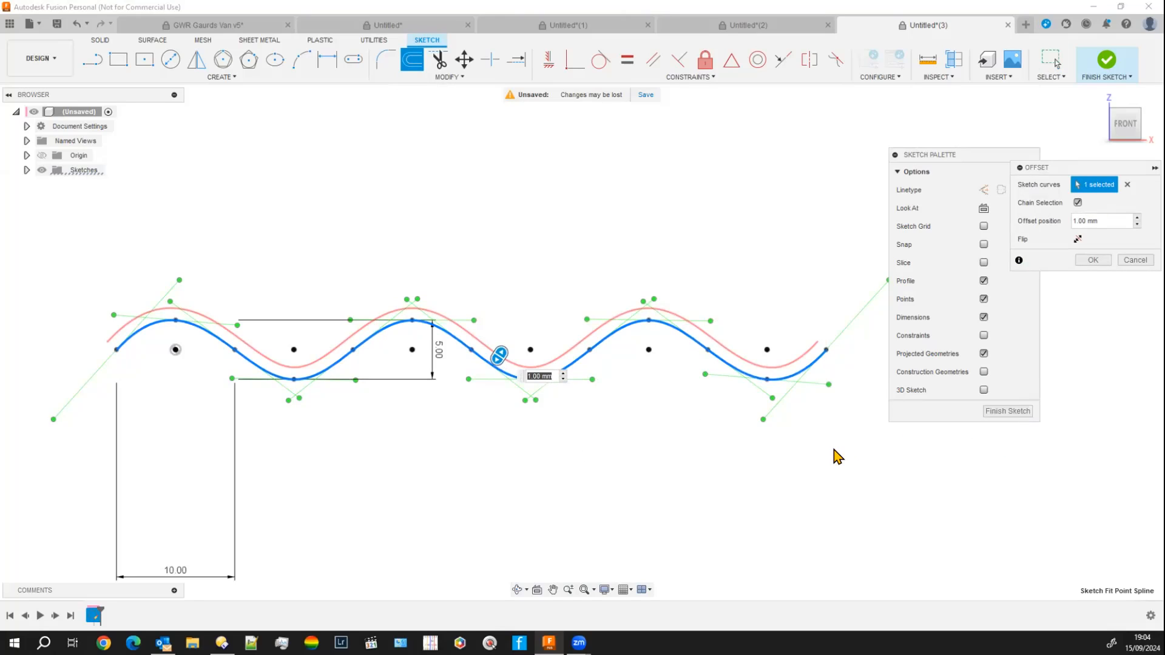
{"action": "key", "text": "Return"}
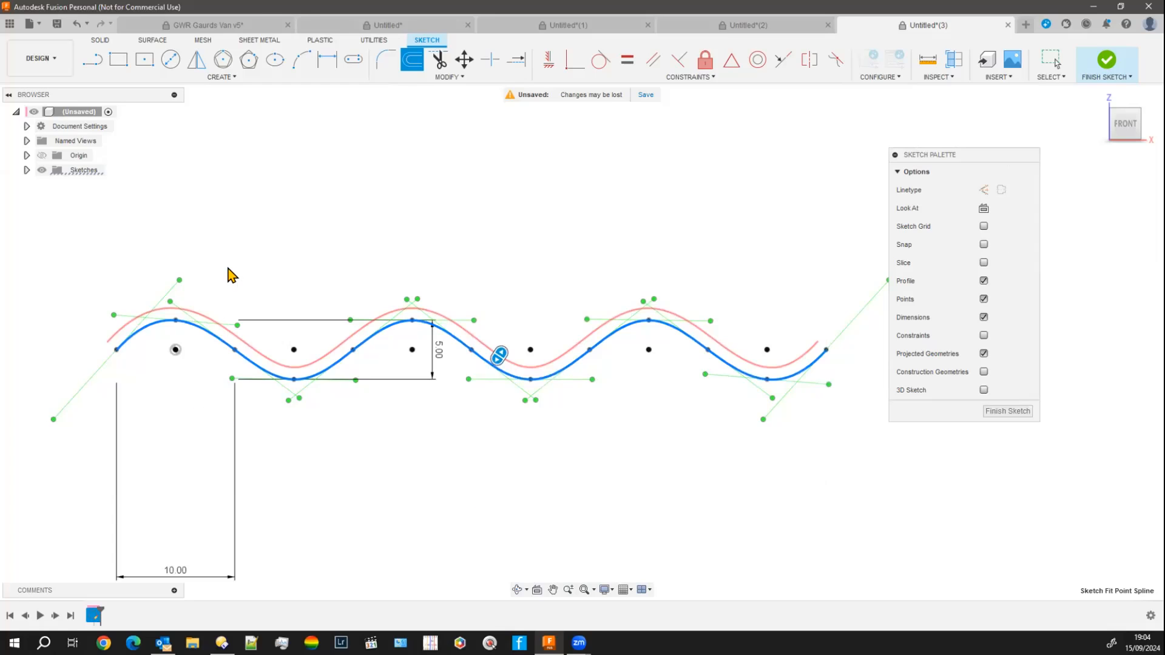
Close both ends of the wave band with short lines joining the two splines' endpoints, and finish the sketch
{"action": "scroll", "coordinate": [131, 349], "scroll_direction": "up", "scroll_amount": 5}
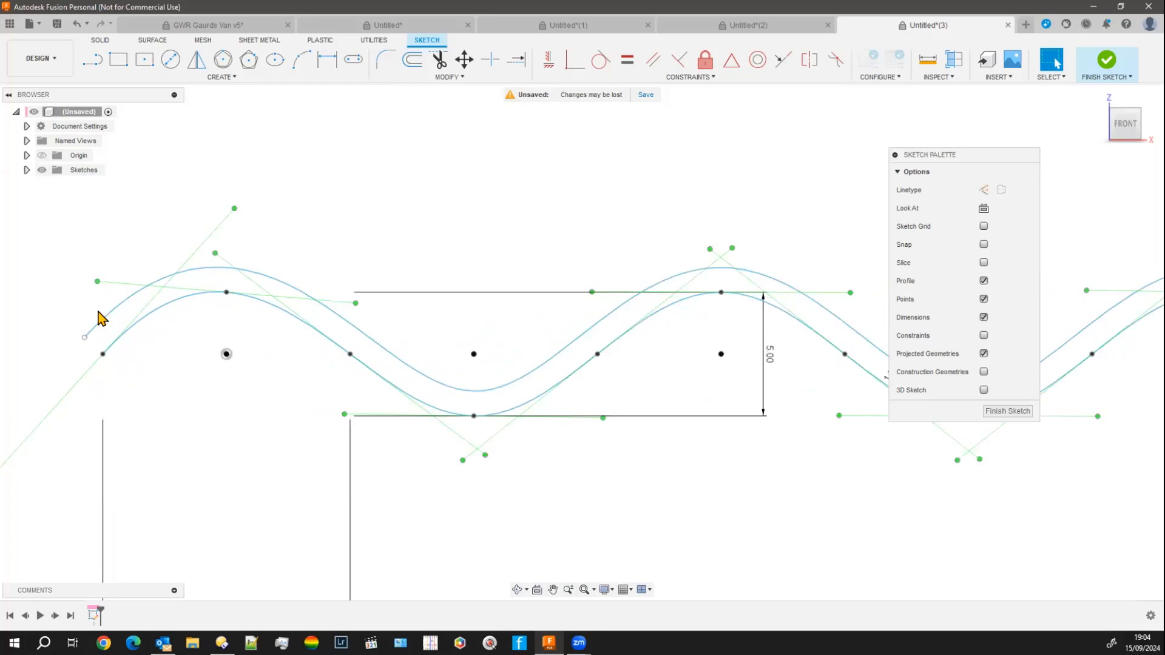
{"action": "left_click", "coordinate": [94, 60]}
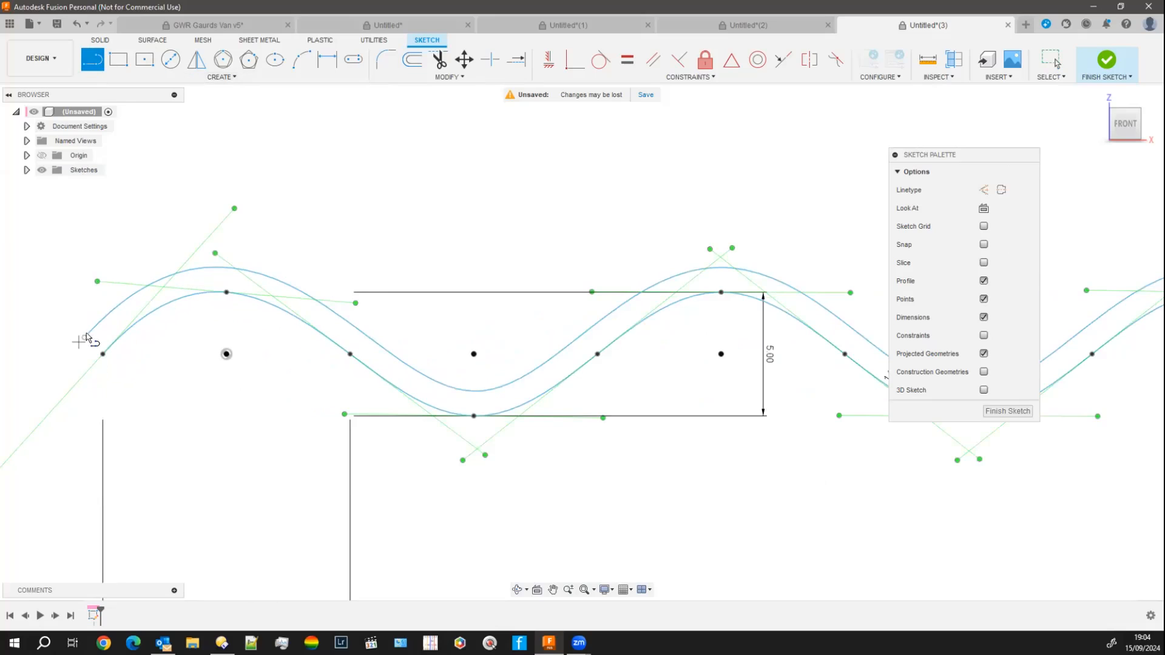
{"action": "left_click", "coordinate": [85, 337]}
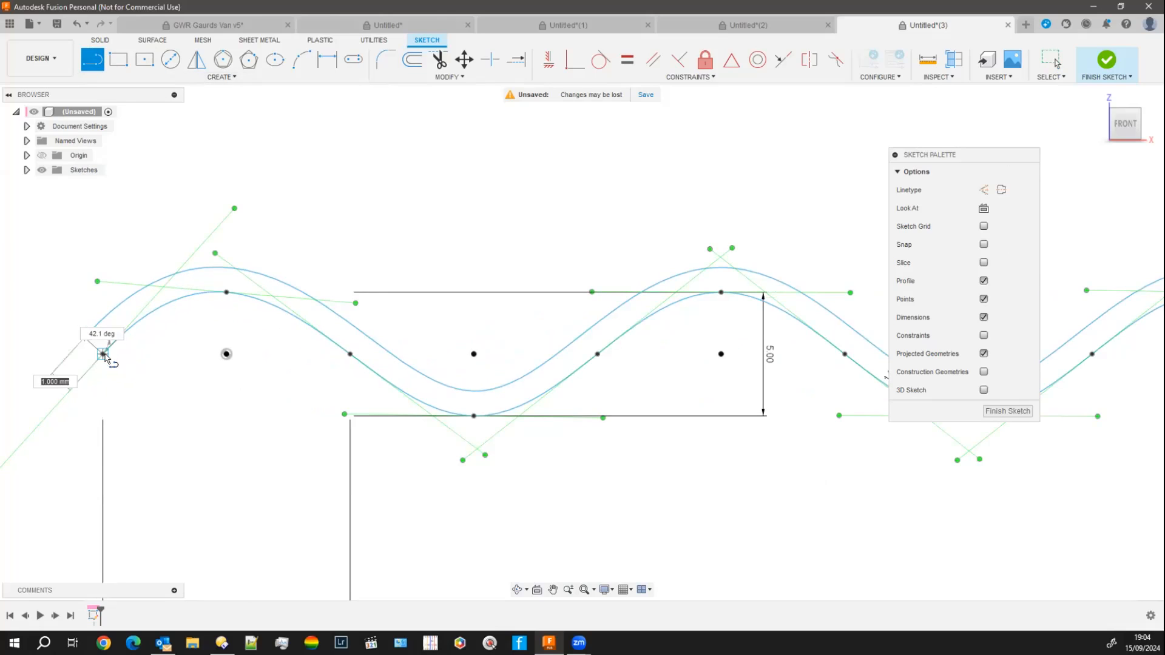
{"action": "double_click", "coordinate": [102, 354]}
{"action": "middle_click_drag", "start_coordinate": [728, 460], "coordinate": [32, 471]}
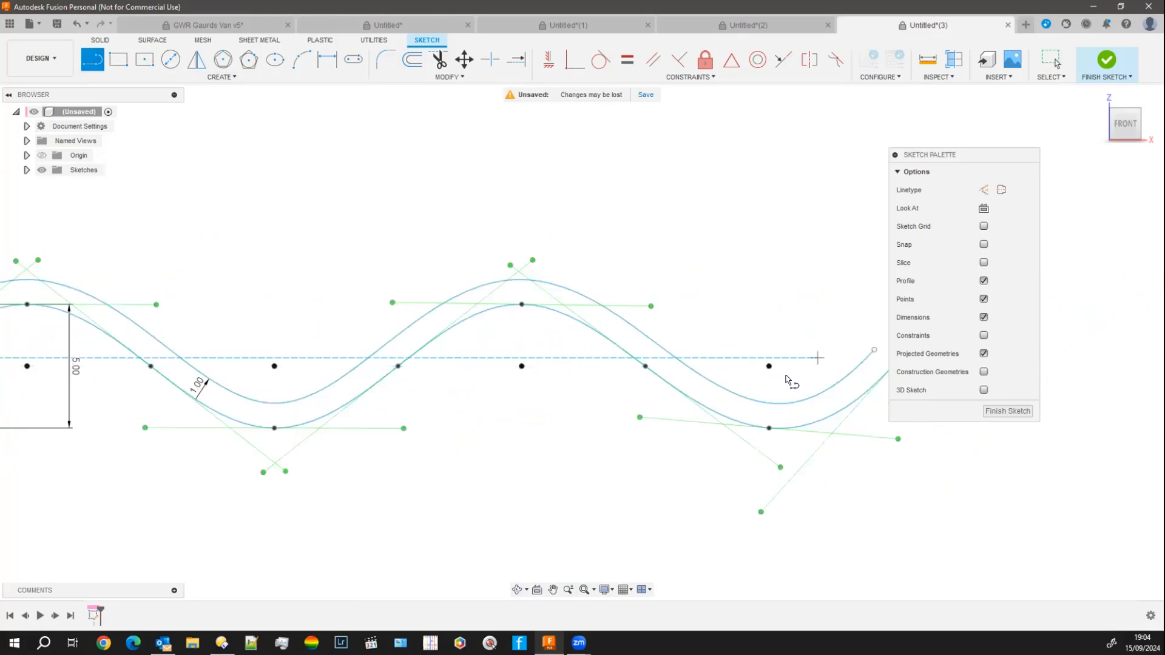
{"action": "middle_click_drag", "start_coordinate": [787, 378], "coordinate": [444, 428]}
{"action": "scroll", "coordinate": [368, 421], "scroll_direction": "down", "scroll_amount": 1}
{"action": "left_click", "coordinate": [449, 411]}
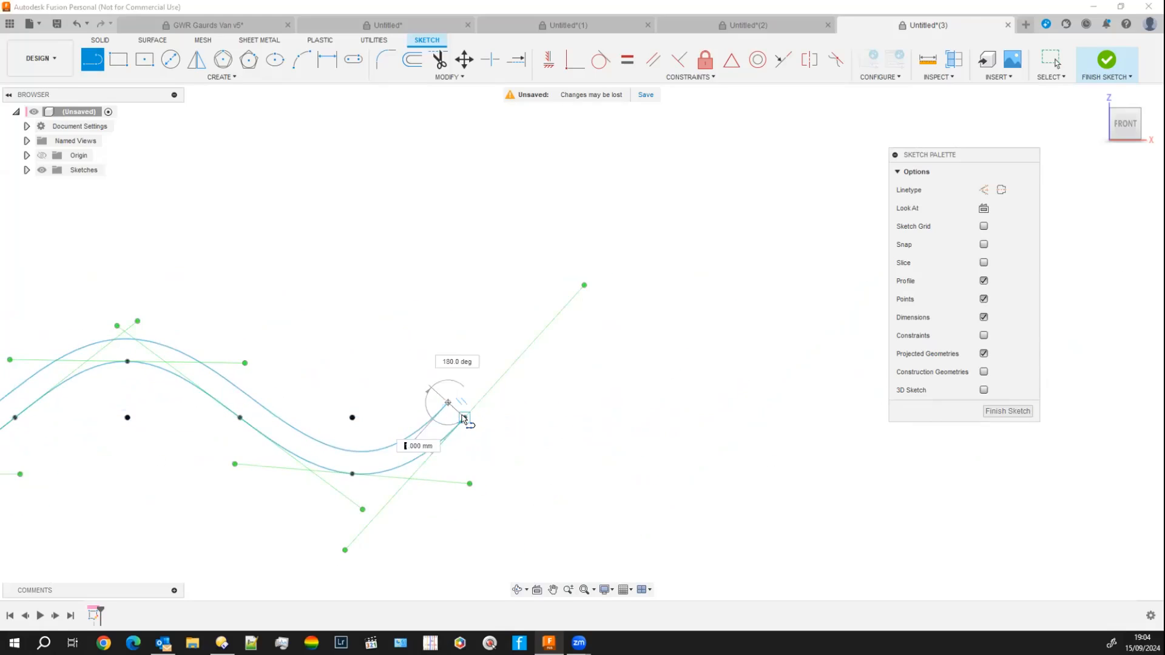
{"action": "left_click", "coordinate": [465, 417]}
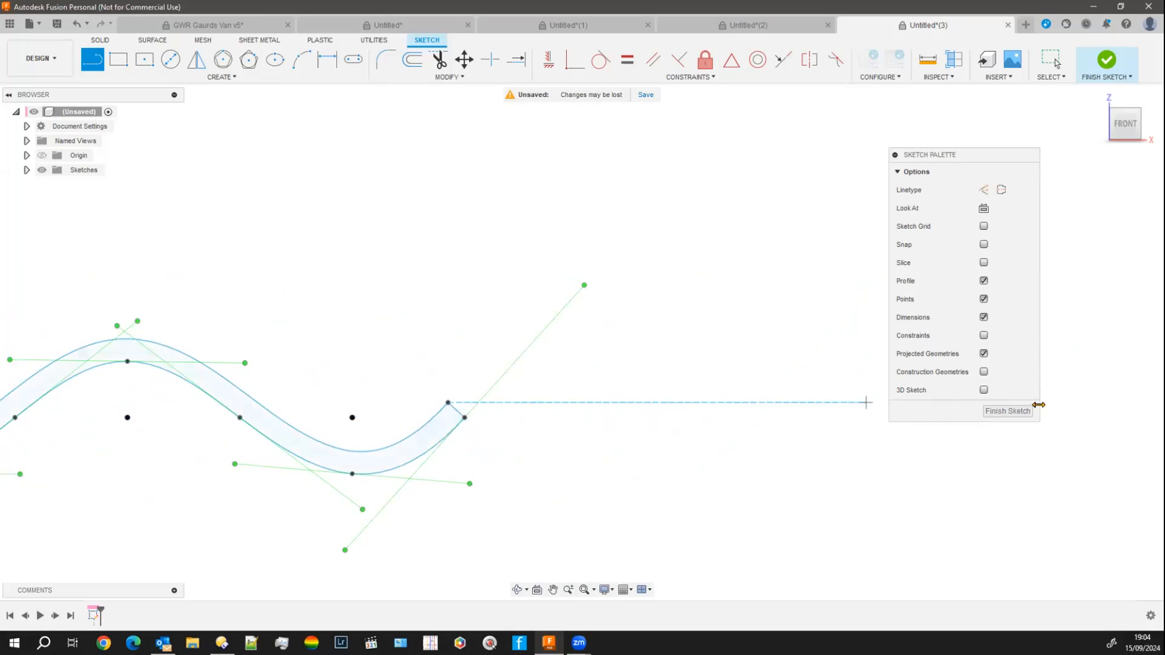
{"action": "left_click", "coordinate": [1009, 411]}
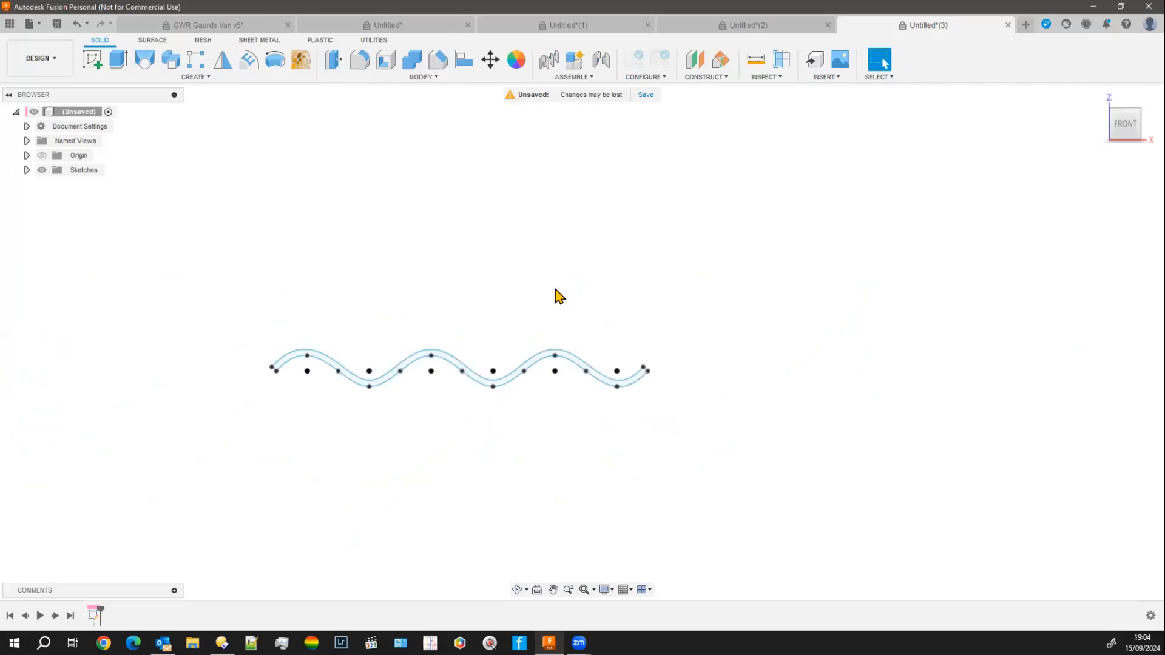
Extrude the closed wave profile about 70.6 mm to one side as a new body
{"action": "left_click", "coordinate": [118, 59]}
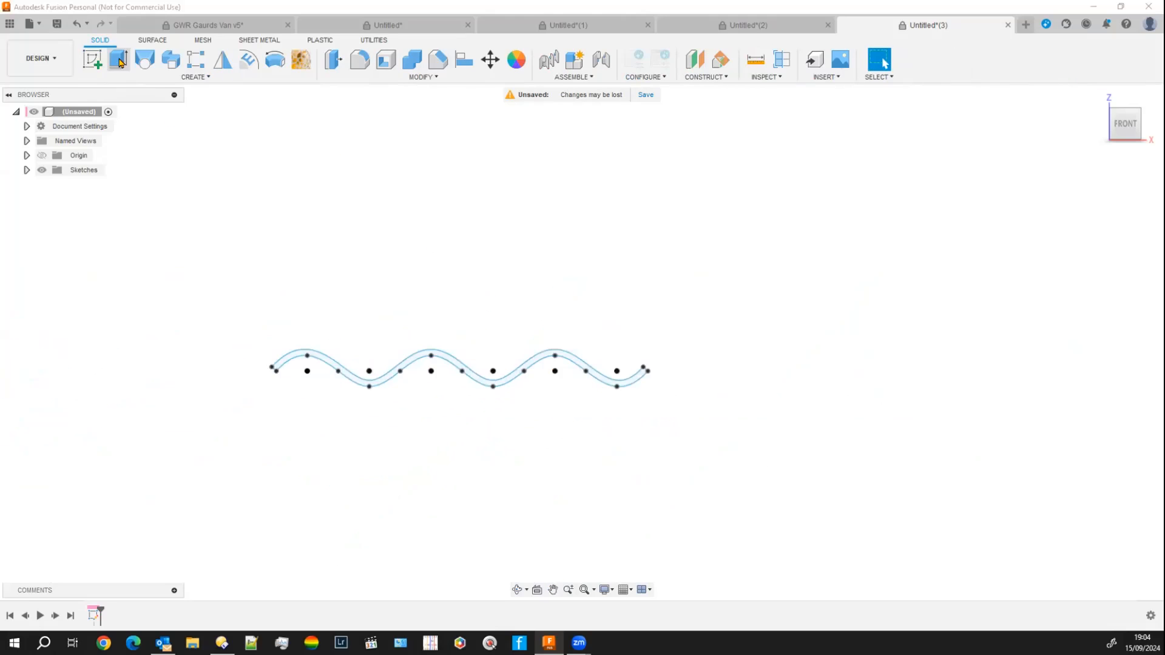
{"action": "left_click", "coordinate": [486, 385]}
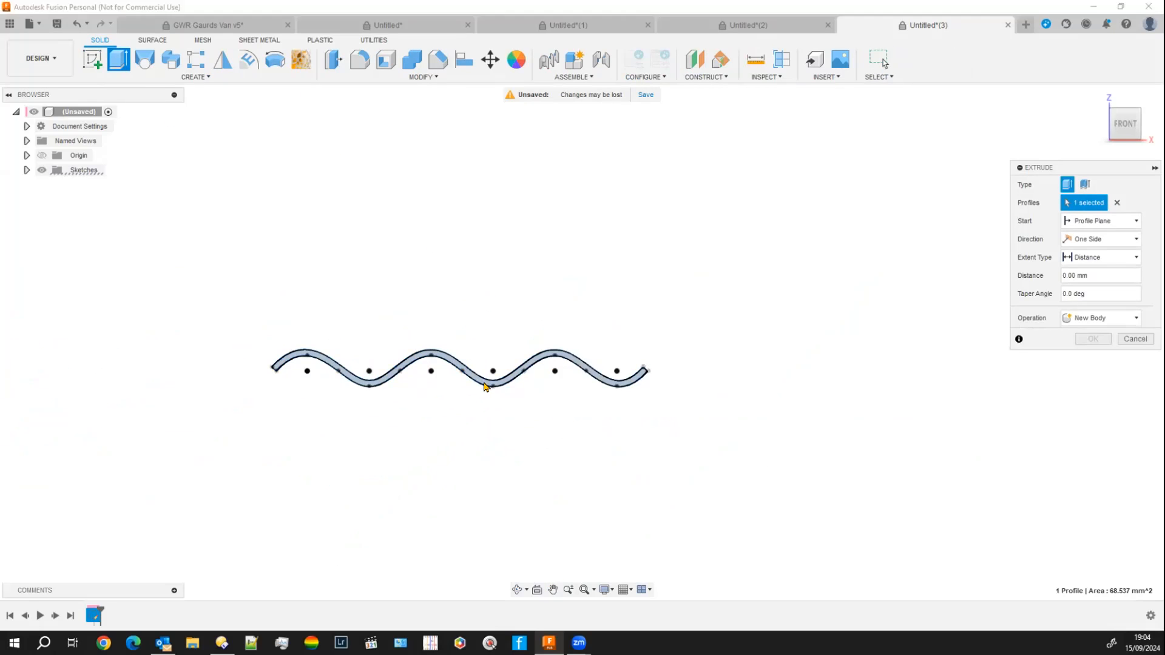
{"action": "left_click", "coordinate": [485, 386]}
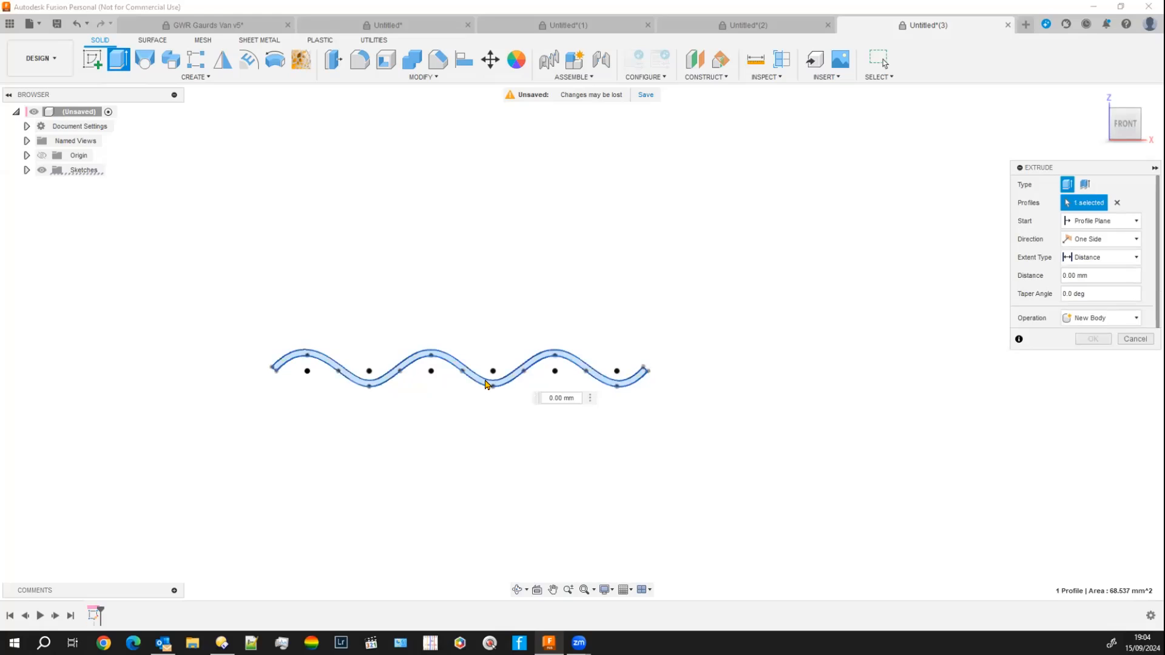
{"action": "type", "text": "e"}
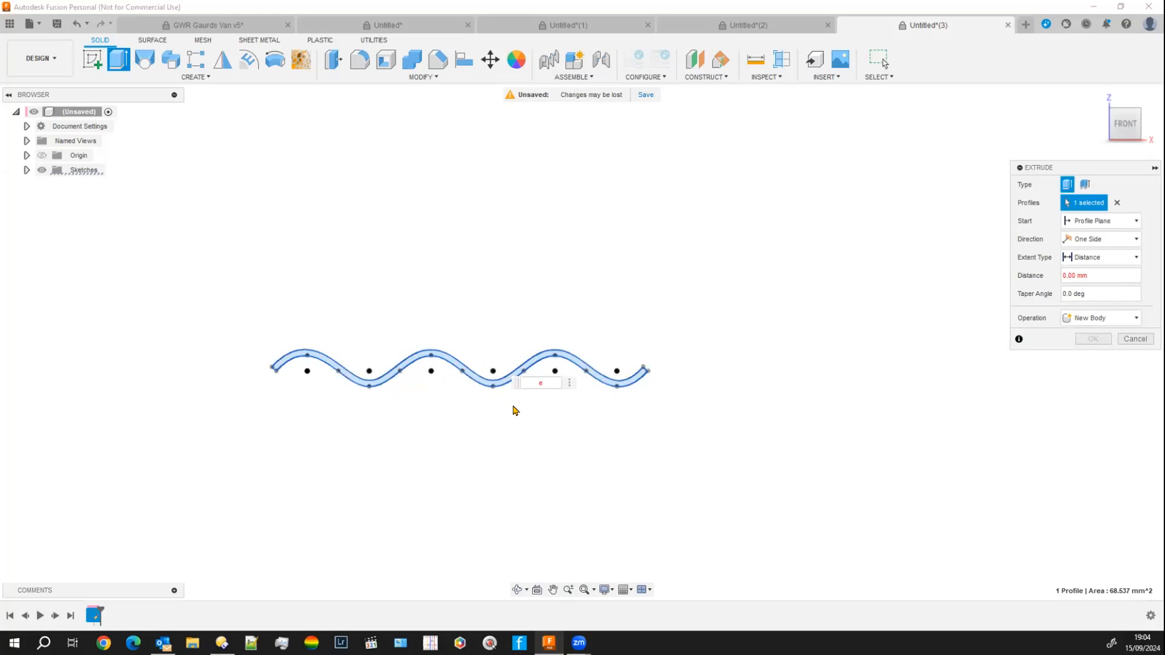
{"action": "middle_click_drag", "start_coordinate": [527, 457], "coordinate": [484, 448], "text": "shift"}
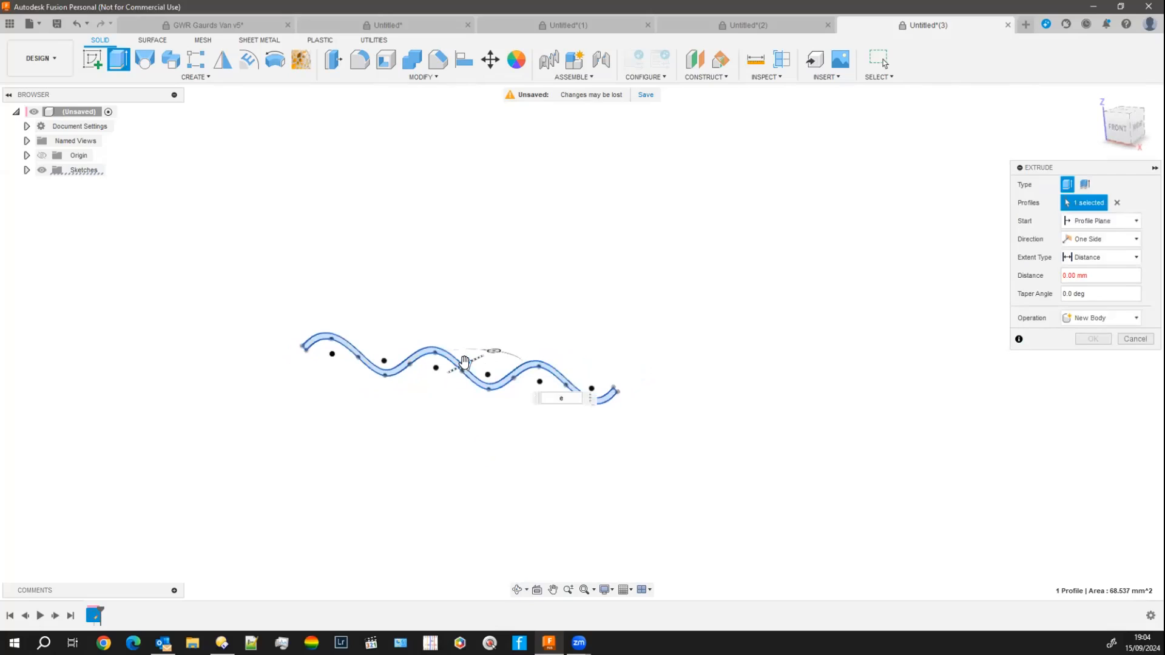
{"action": "left_click_drag", "start_coordinate": [465, 364], "coordinate": [702, 247]}
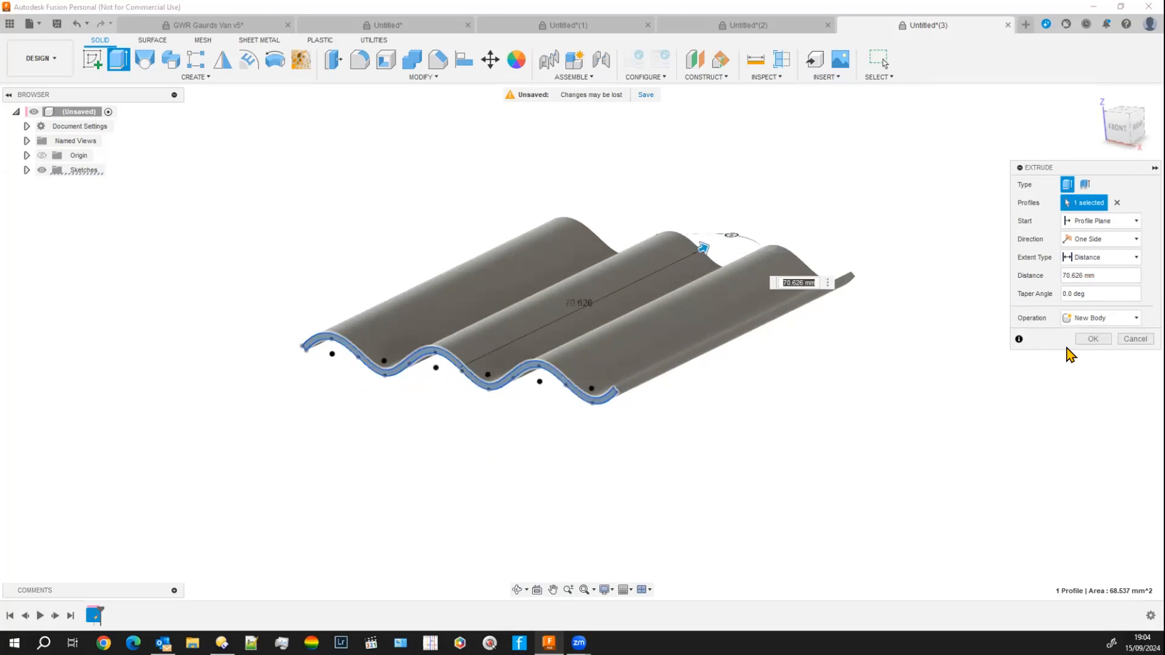
{"action": "left_click", "coordinate": [1087, 342]}
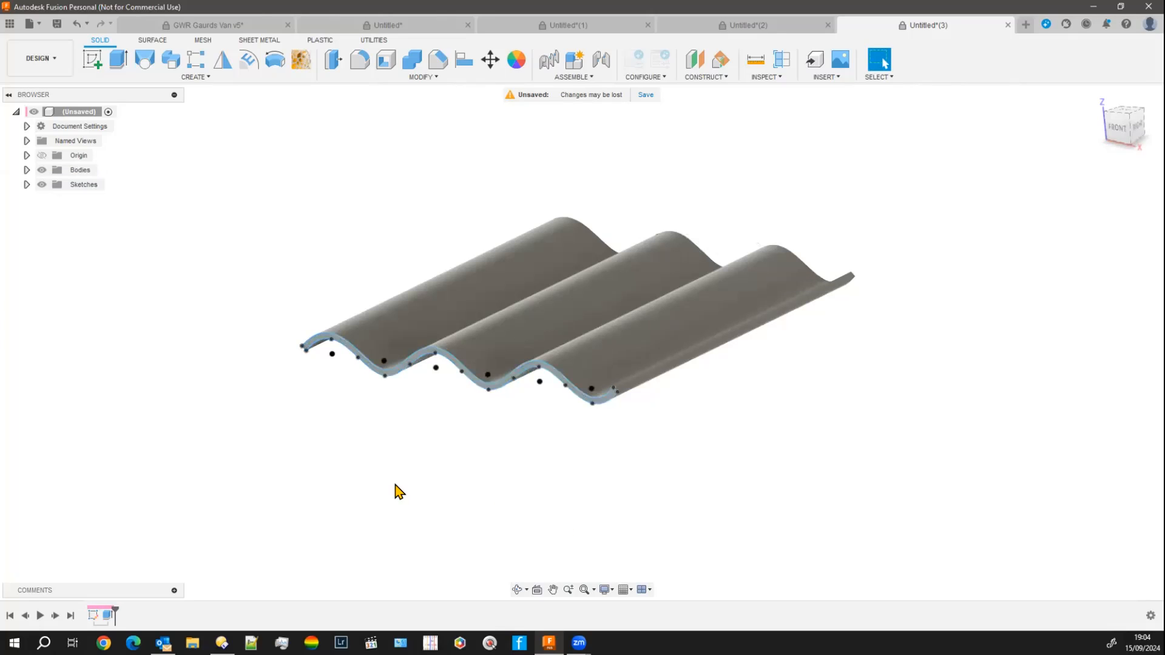
{"action": "middle_click_drag", "start_coordinate": [395, 485], "coordinate": [436, 478], "text": "shift"}
{"action": "middle_click_drag", "start_coordinate": [415, 188], "coordinate": [305, 240]}
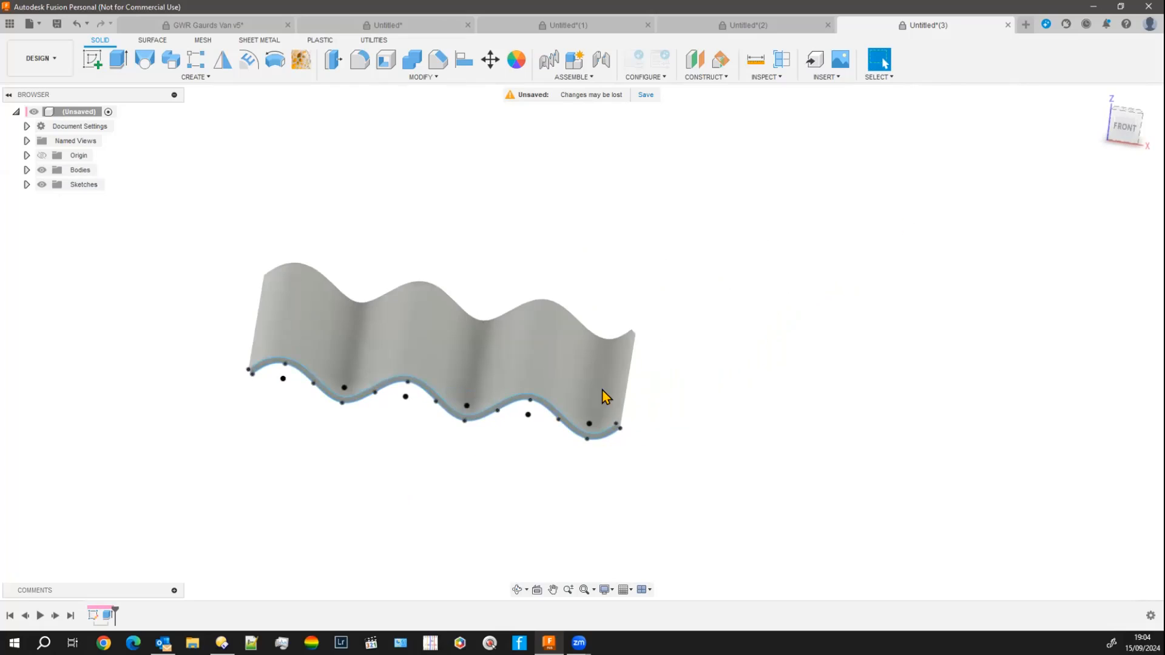
Set up a point-to-point Move/Copy with Bodies as the object type and the corrugated sheet body selected, seen from the front
{"action": "left_click", "coordinate": [1124, 128]}
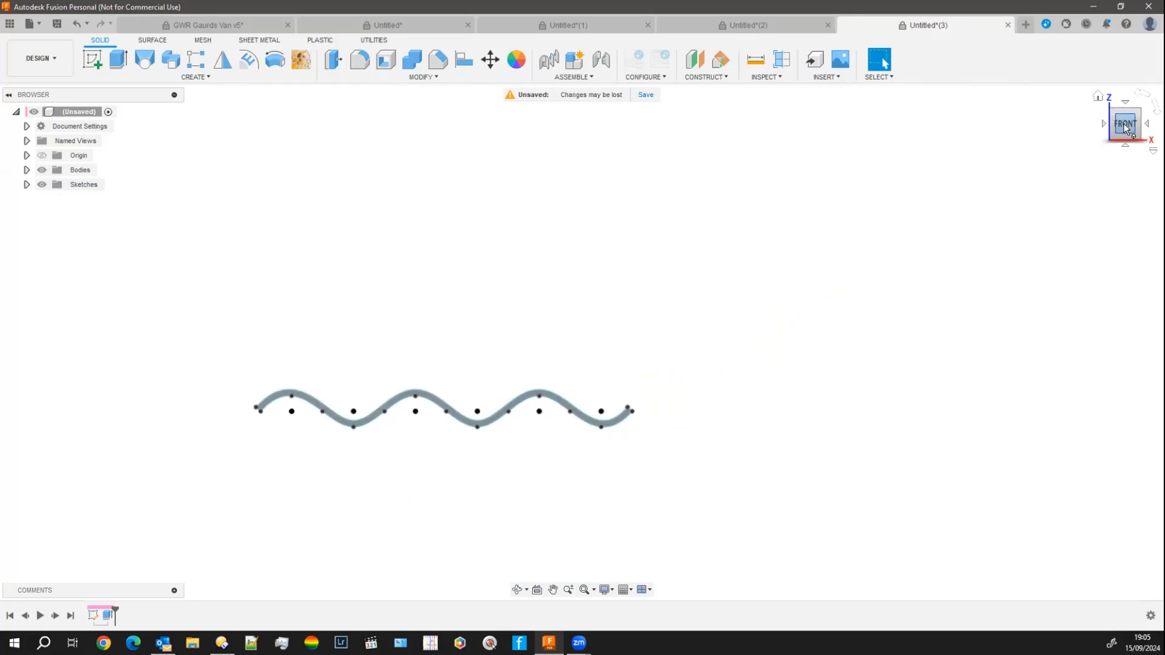
{"action": "middle_click_drag", "start_coordinate": [455, 502], "coordinate": [430, 455]}
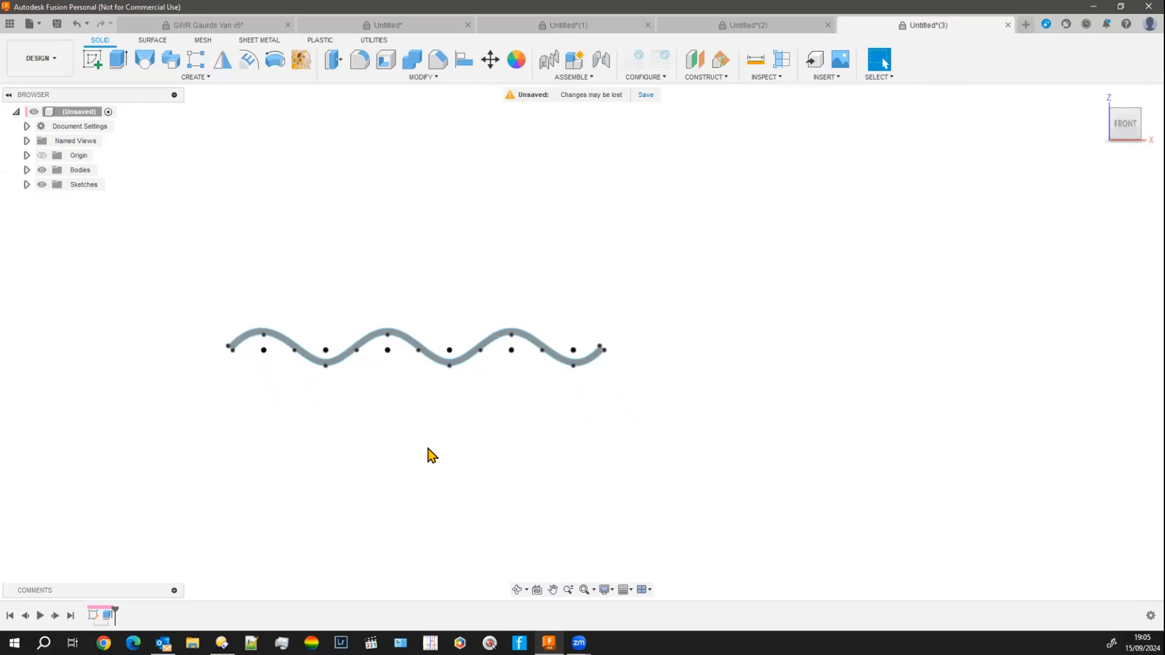
{"action": "left_click_drag", "start_coordinate": [205, 272], "coordinate": [721, 428]}
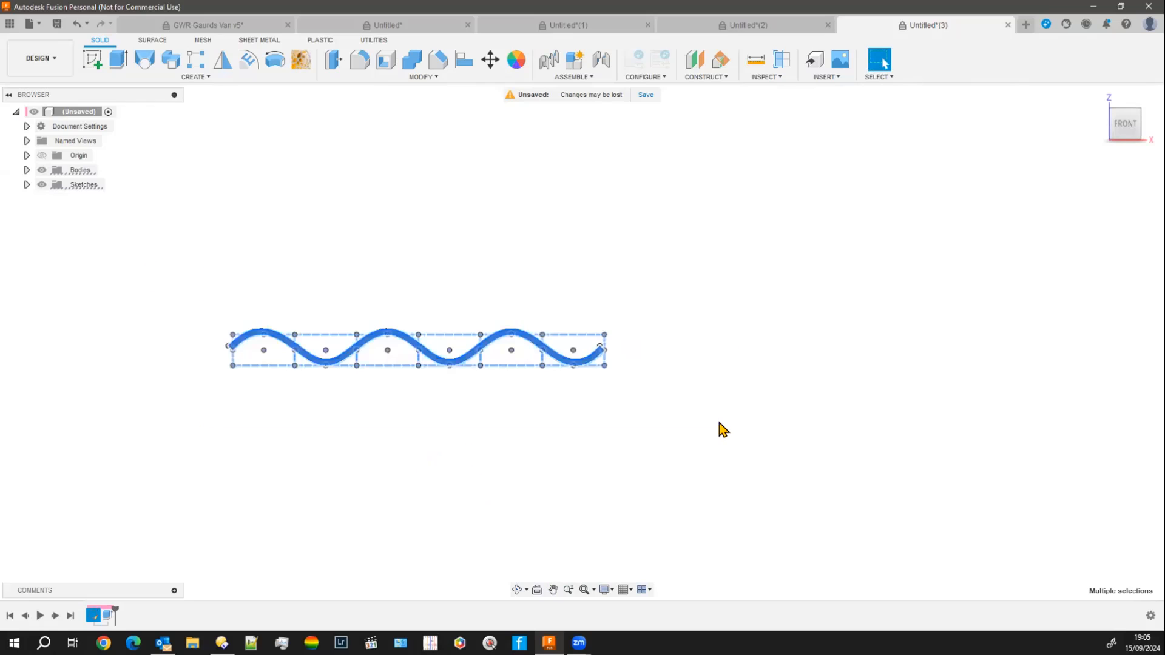
{"action": "left_click", "coordinate": [492, 66]}
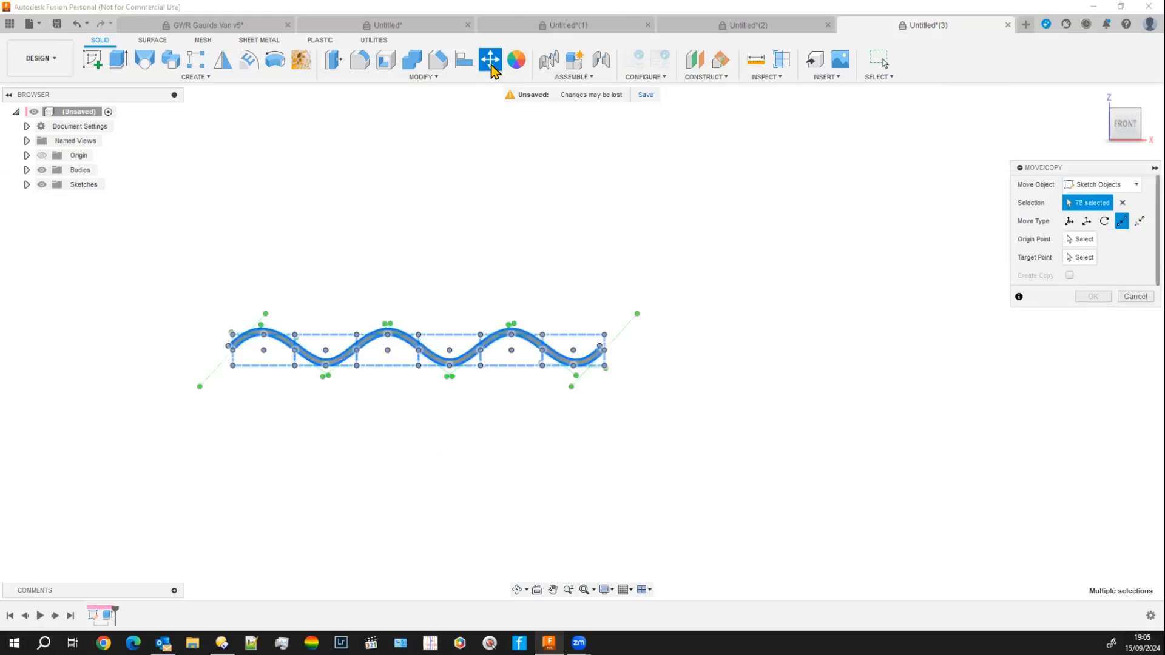
{"action": "left_click_drag", "start_coordinate": [1094, 170], "coordinate": [848, 161]}
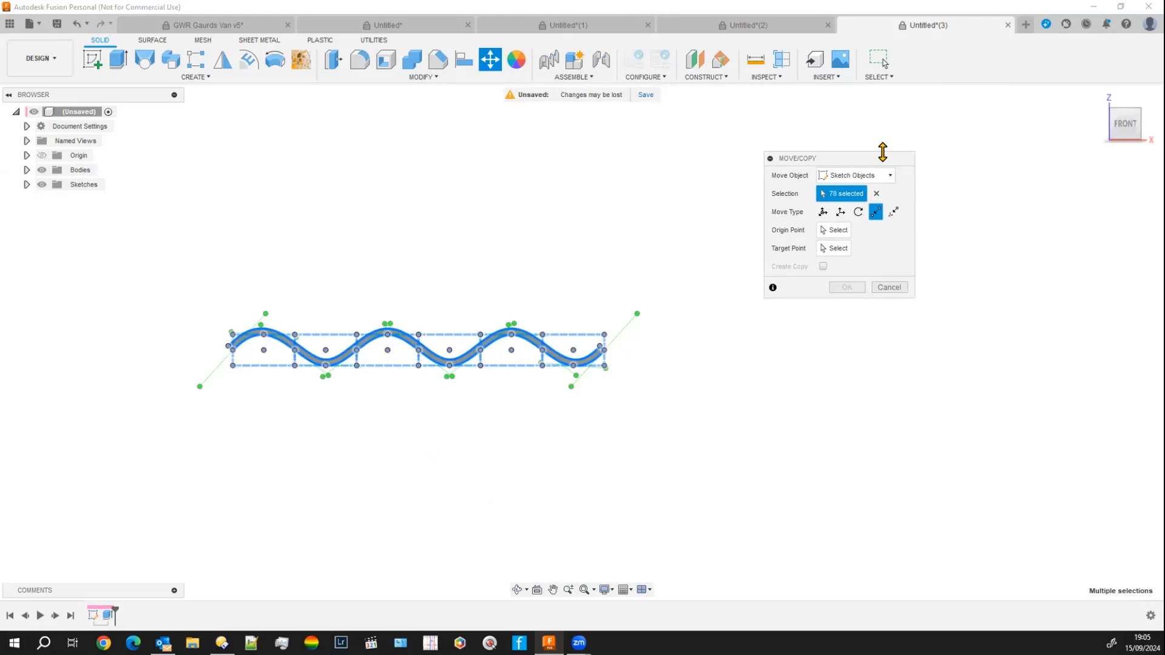
{"action": "left_click", "coordinate": [888, 176]}
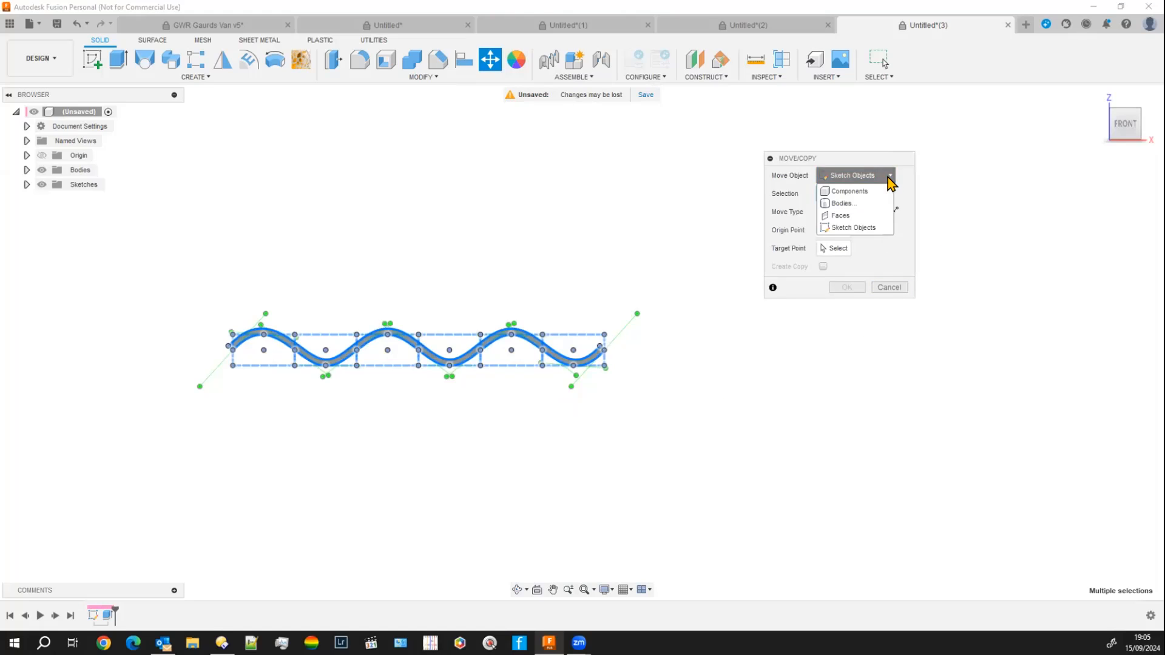
{"action": "left_click", "coordinate": [849, 204]}
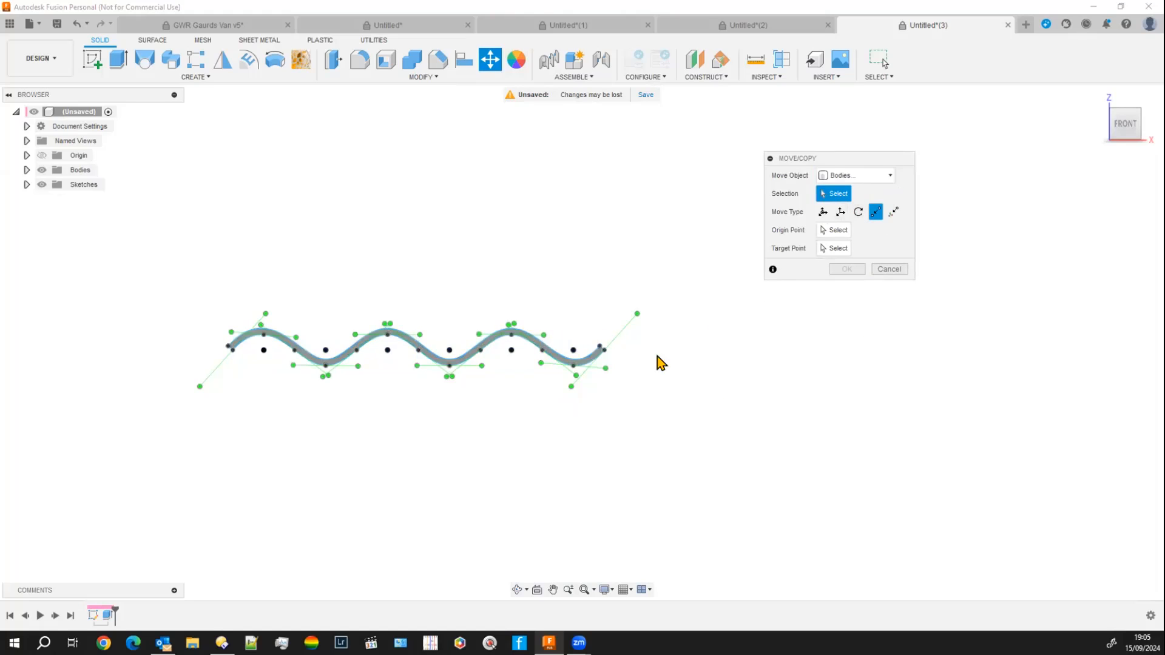
{"action": "left_click", "coordinate": [587, 365]}
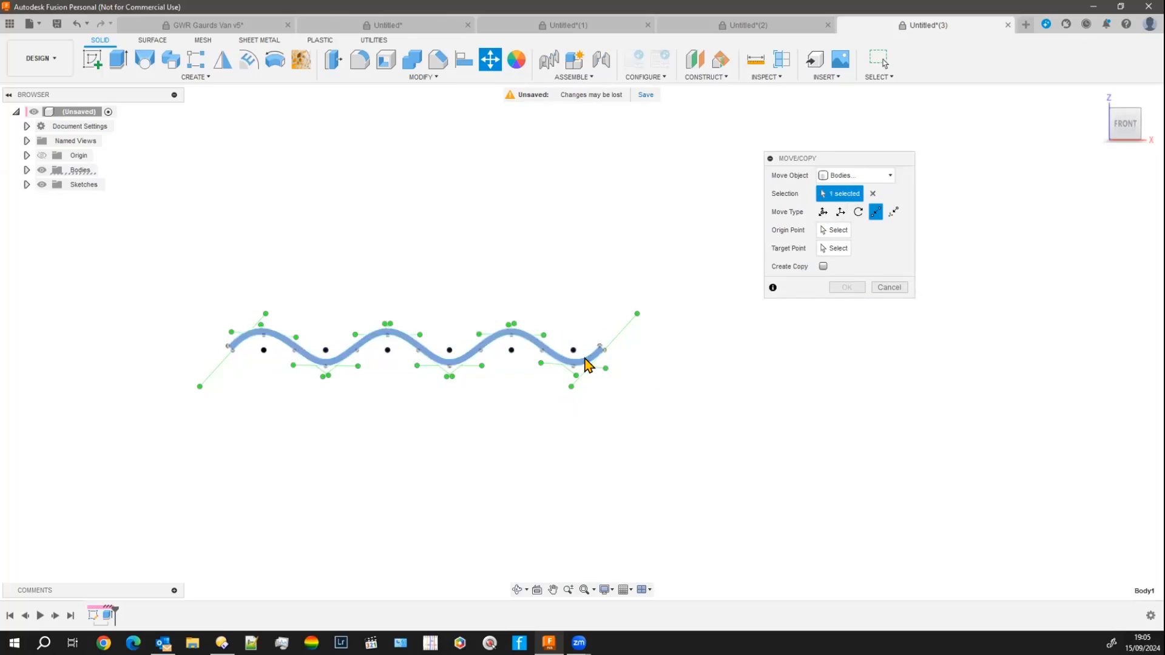
Copy the sheet body from its upper start-end corner to its upper far-end corner, so the copy continues the wave
{"action": "left_click", "coordinate": [833, 234]}
{"action": "scroll", "coordinate": [179, 364], "scroll_direction": "down", "scroll_amount": 3}
{"action": "scroll", "coordinate": [294, 301], "scroll_direction": "up", "scroll_amount": 8}
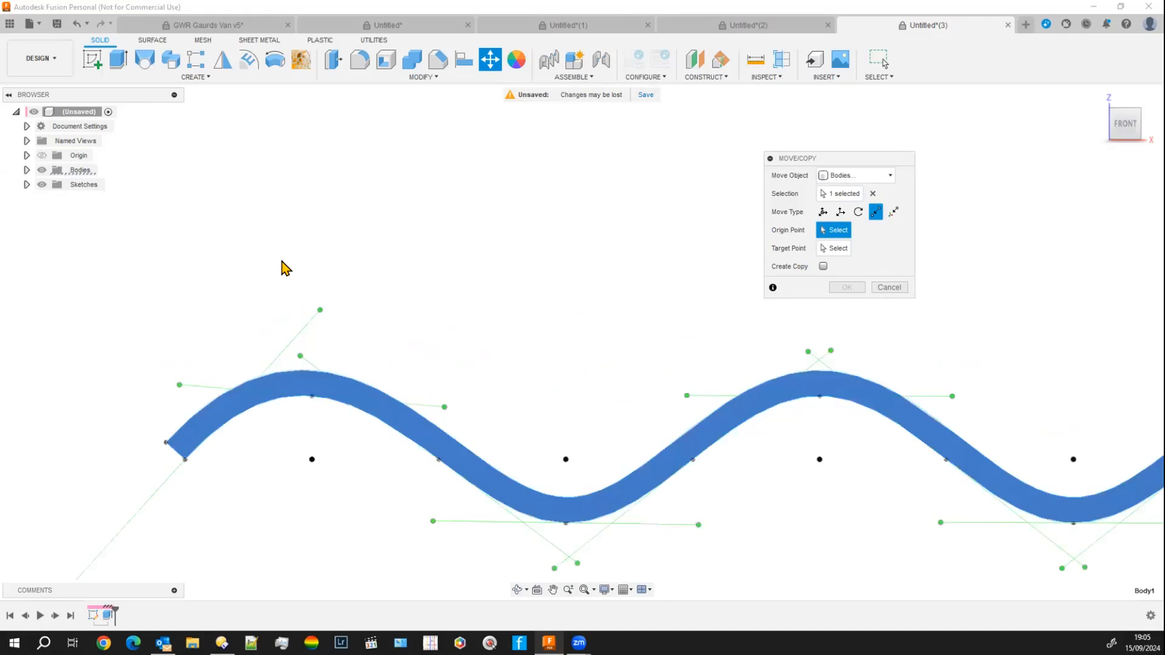
{"action": "scroll", "coordinate": [286, 267], "scroll_direction": "up", "scroll_amount": 2}
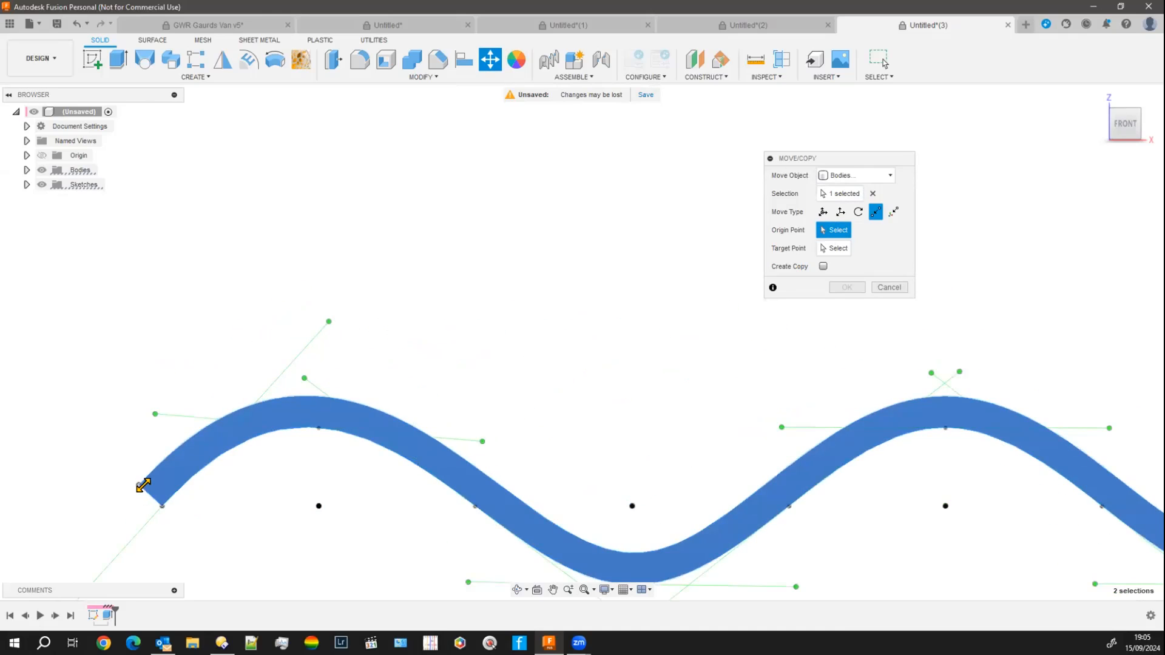
{"action": "left_click", "coordinate": [146, 488]}
{"action": "scroll", "coordinate": [705, 403], "scroll_direction": "down", "scroll_amount": 4}
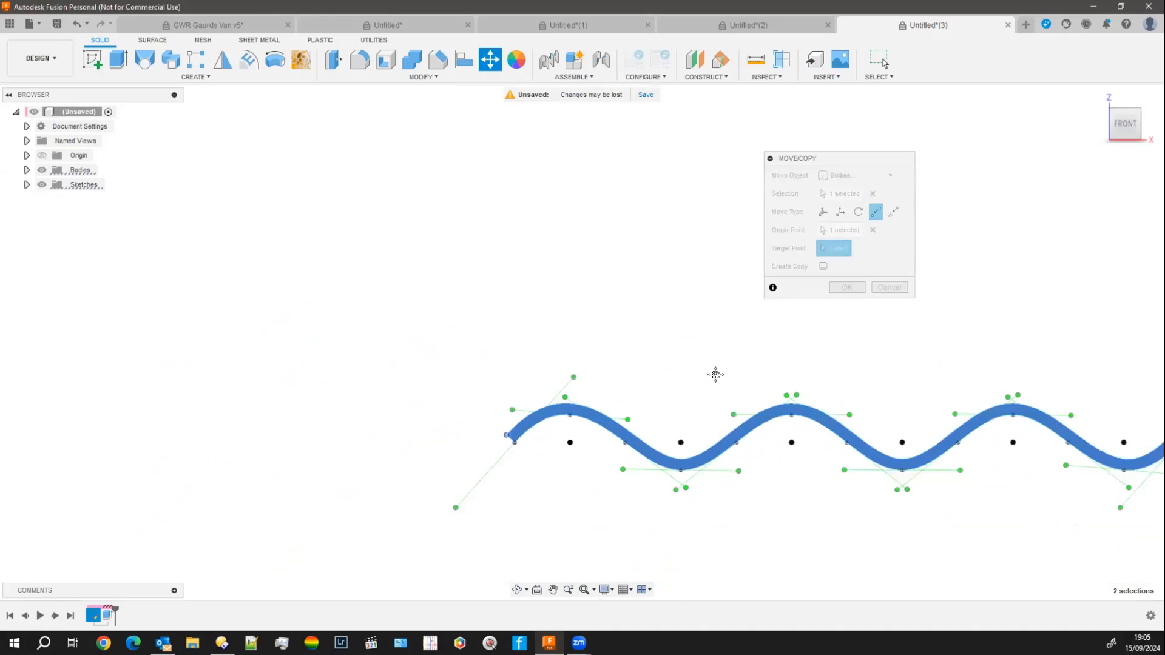
{"action": "middle_click_drag", "start_coordinate": [716, 375], "coordinate": [294, 317]}
{"action": "scroll", "coordinate": [769, 323], "scroll_direction": "up", "scroll_amount": 8}
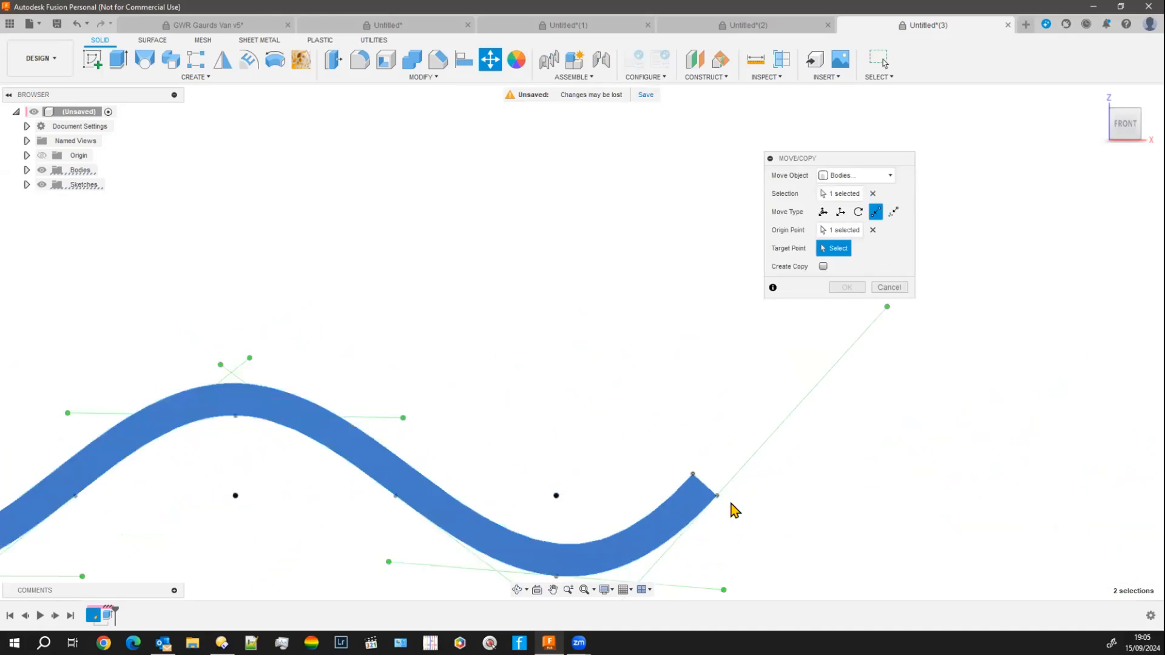
{"action": "left_click", "coordinate": [692, 474]}
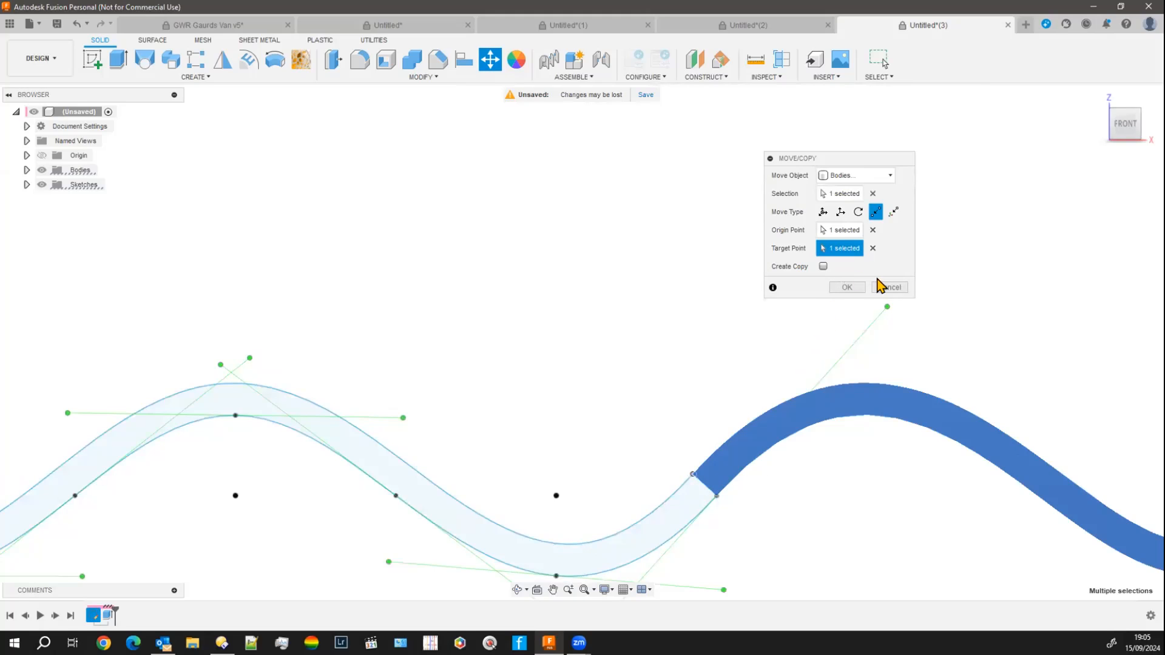
{"action": "left_click", "coordinate": [823, 266]}
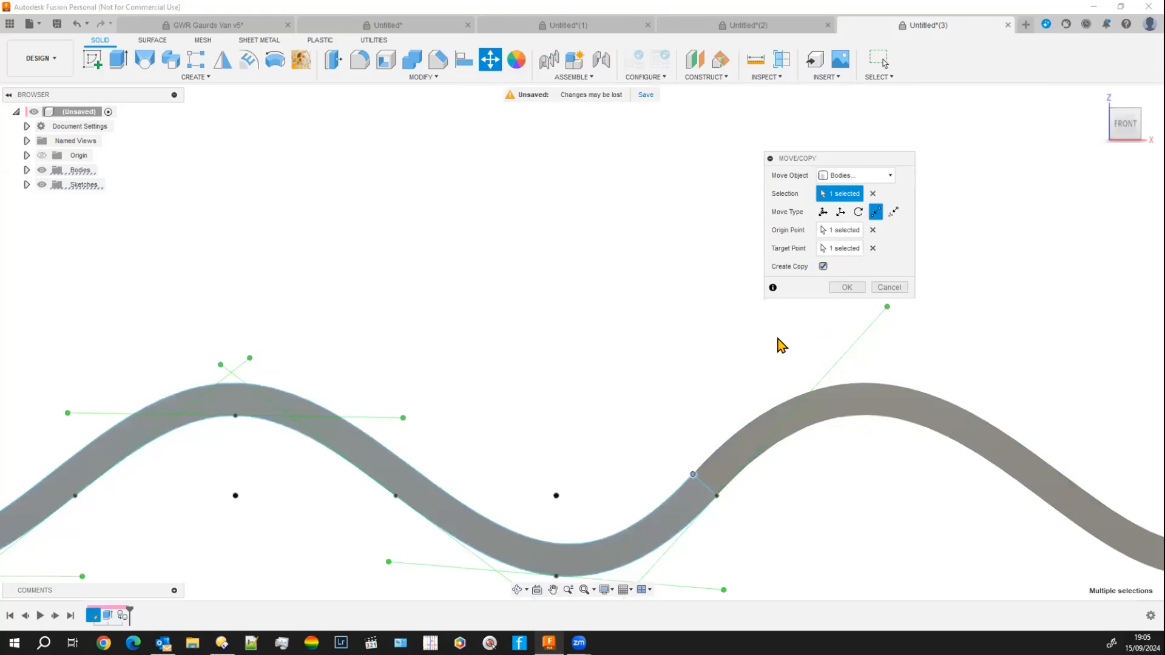
{"action": "scroll", "coordinate": [639, 379], "scroll_direction": "down", "scroll_amount": 8}
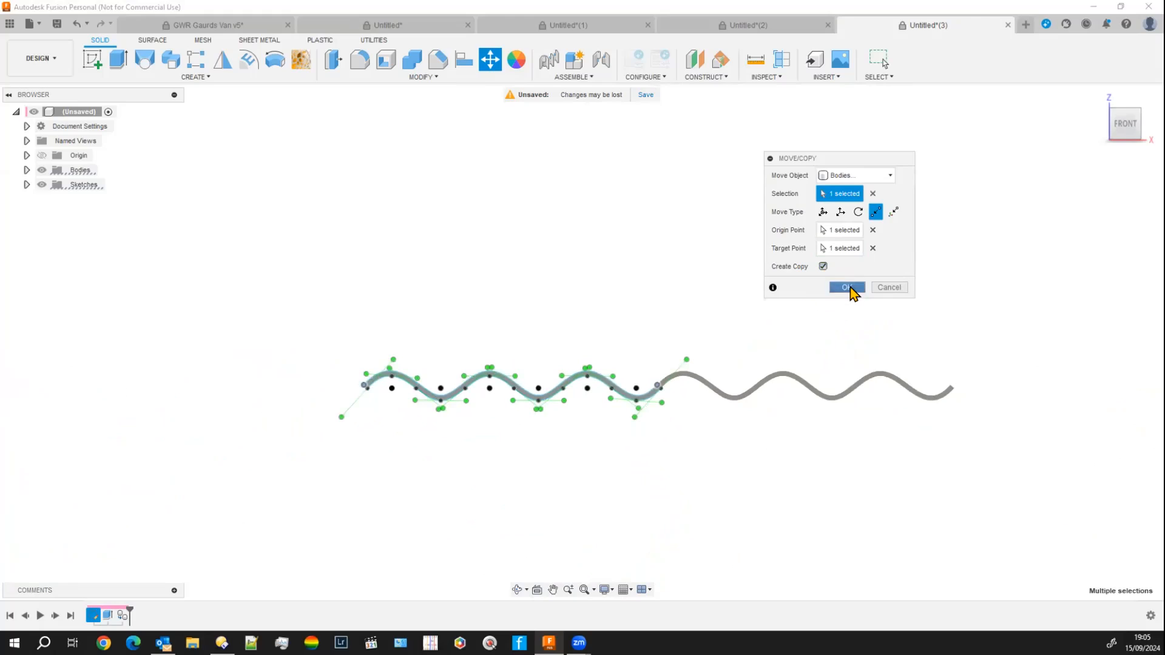
{"action": "left_click", "coordinate": [847, 287]}
Examine the two joined corrugated sheets and the spline's tangent handles from several angles
{"action": "middle_click_drag", "start_coordinate": [578, 302], "coordinate": [539, 416], "text": "shift"}
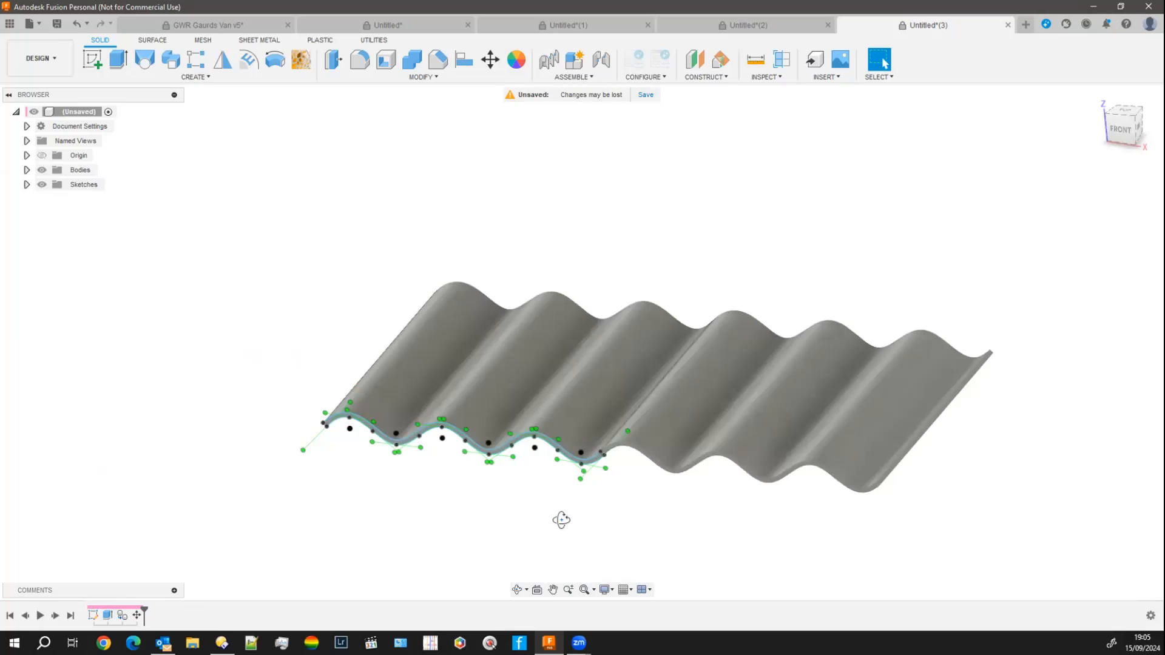
{"action": "middle_click_drag", "start_coordinate": [561, 520], "coordinate": [577, 518], "text": "shift"}
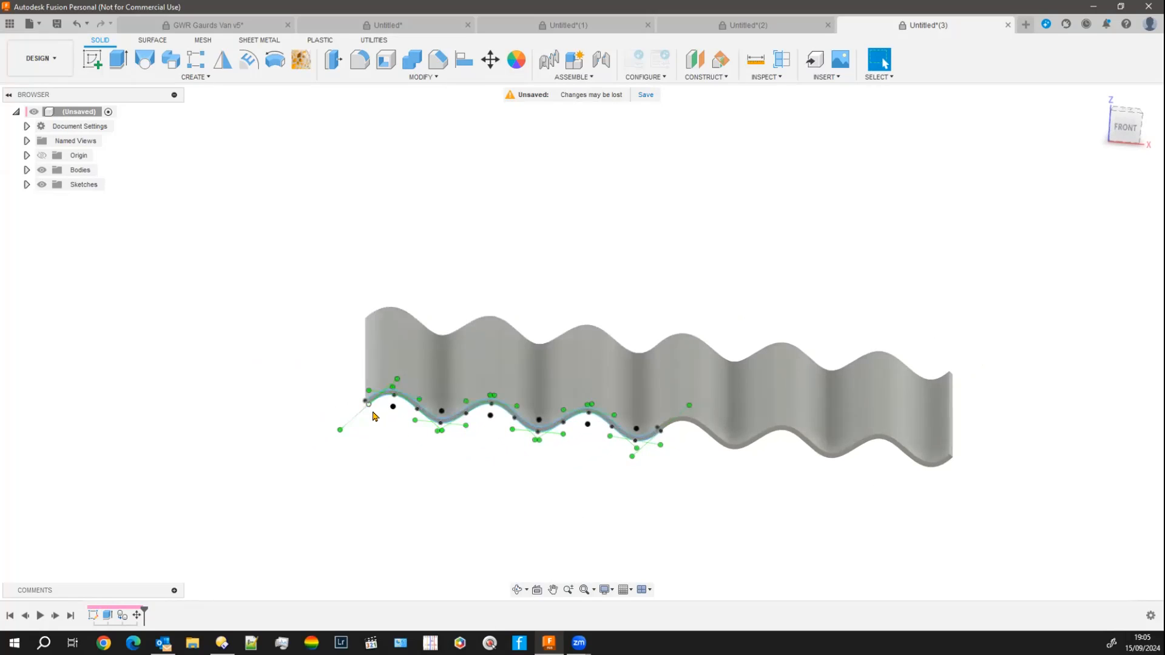
{"action": "scroll", "coordinate": [366, 423], "scroll_direction": "up", "scroll_amount": 5}
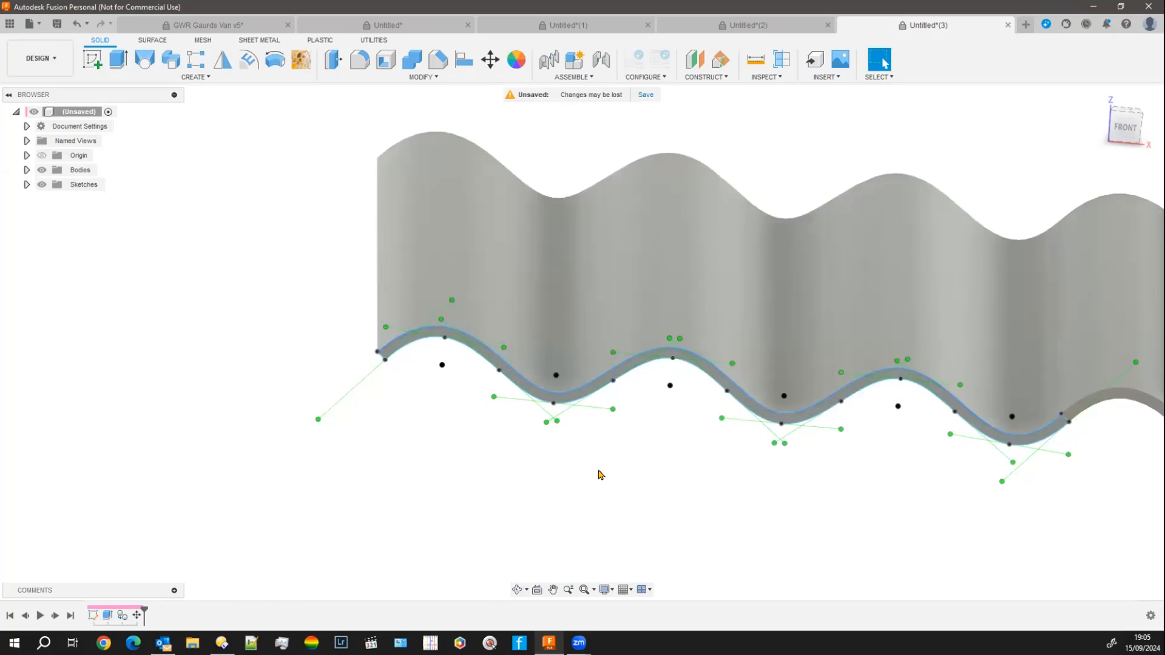
{"action": "mouse_move", "coordinate": [575, 485]}
{"action": "middle_mouse_down", "text": "shift"}
{"action": "mouse_move", "coordinate": [419, 502]}
{"action": "mouse_move", "coordinate": [431, 510]}
{"action": "mouse_move", "coordinate": [431, 476]}
{"action": "mouse_move", "coordinate": [428, 515]}
{"action": "middle_mouse_up", "text": "shift"}
{"action": "middle_click_drag", "start_coordinate": [419, 279], "coordinate": [222, 228]}
{"action": "scroll", "coordinate": [384, 260], "scroll_direction": "down", "scroll_amount": 3}
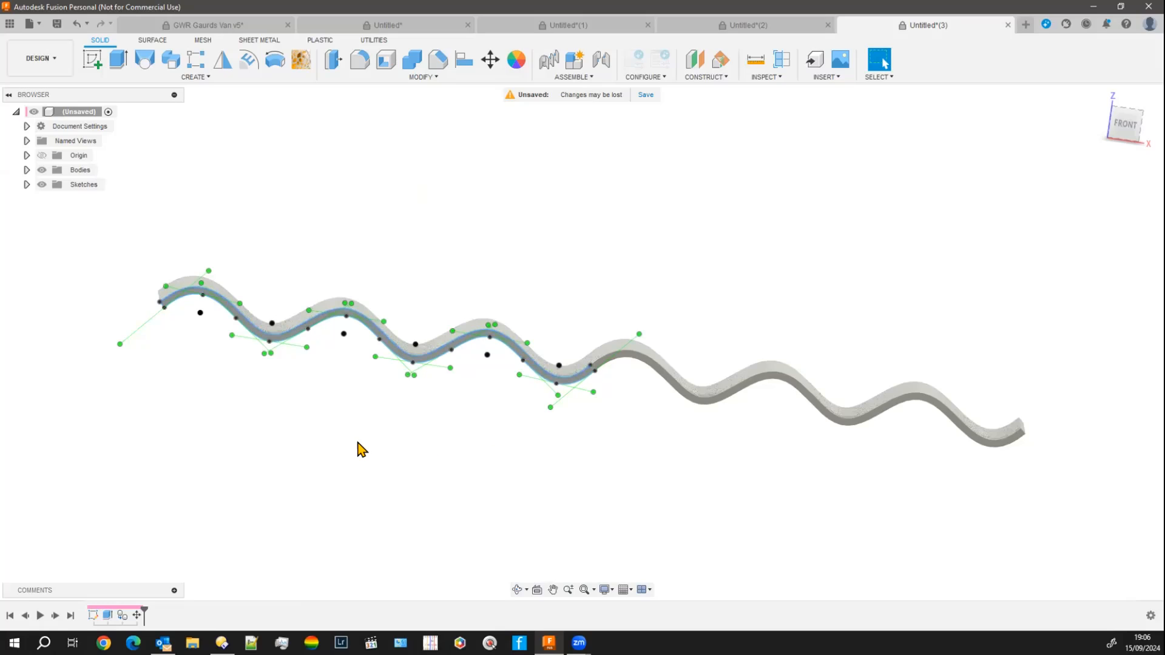
{"action": "scroll", "coordinate": [362, 450], "scroll_direction": "down", "scroll_amount": 2}
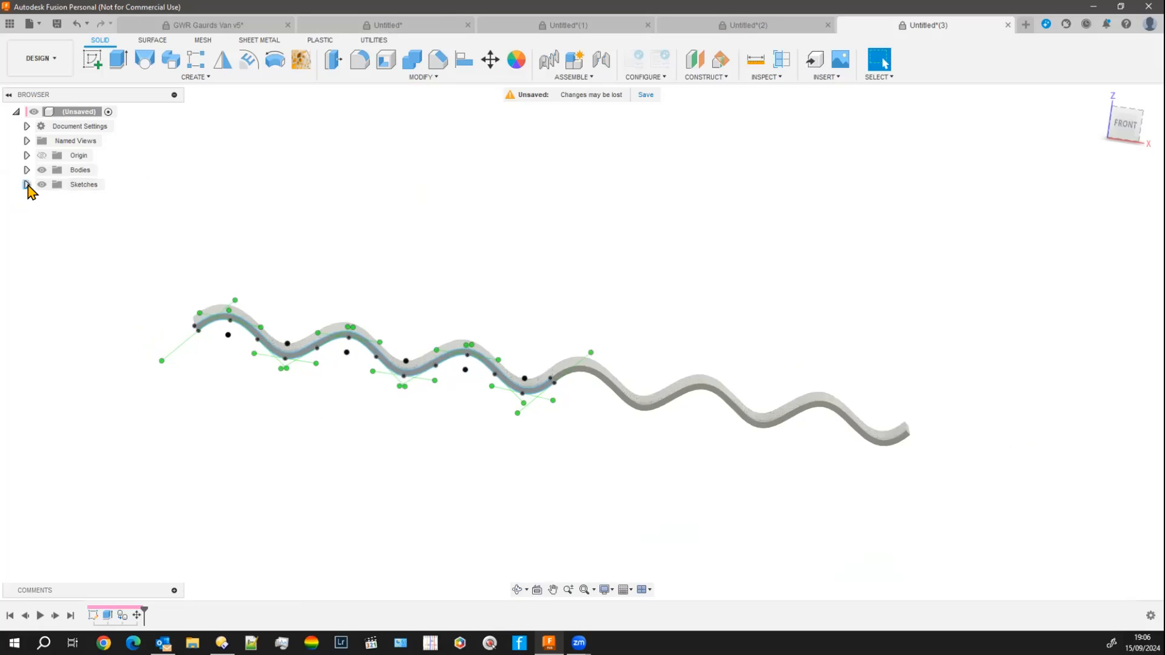
Reopen Sketch1 for editing and pull the upper tangent handle at the wave spline's start point to about X 0.6, Z 6.7 mm
{"action": "left_click", "coordinate": [26, 185]}
{"action": "right_click", "coordinate": [89, 200]}
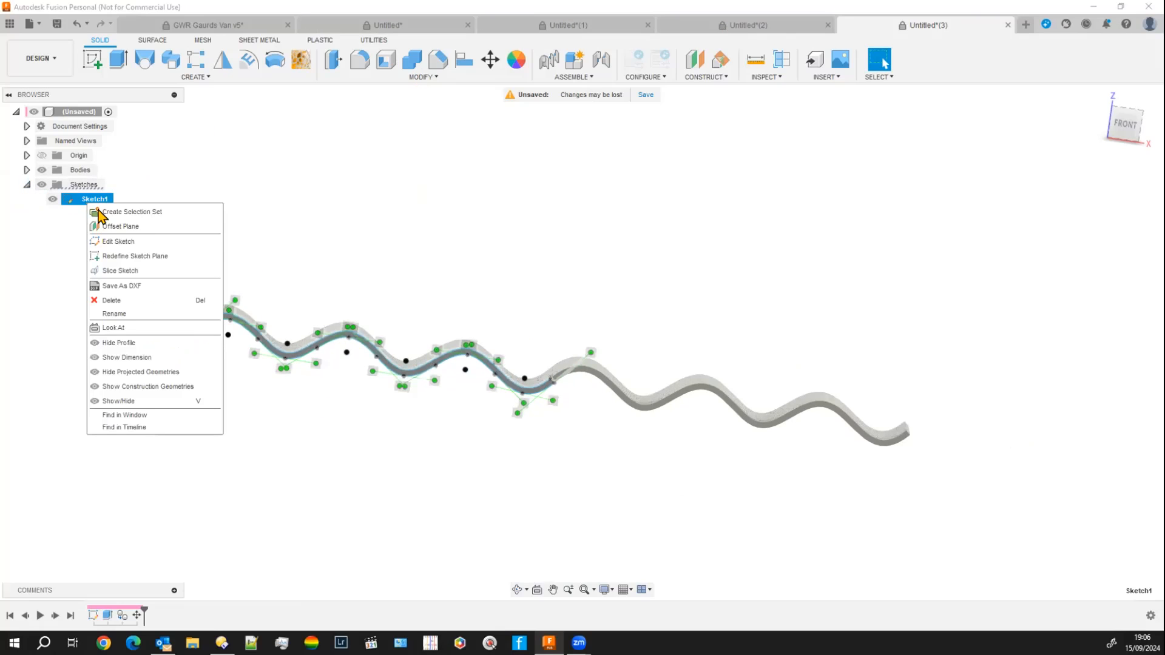
{"action": "left_click", "coordinate": [115, 241]}
{"action": "scroll", "coordinate": [313, 441], "scroll_direction": "up", "scroll_amount": 5}
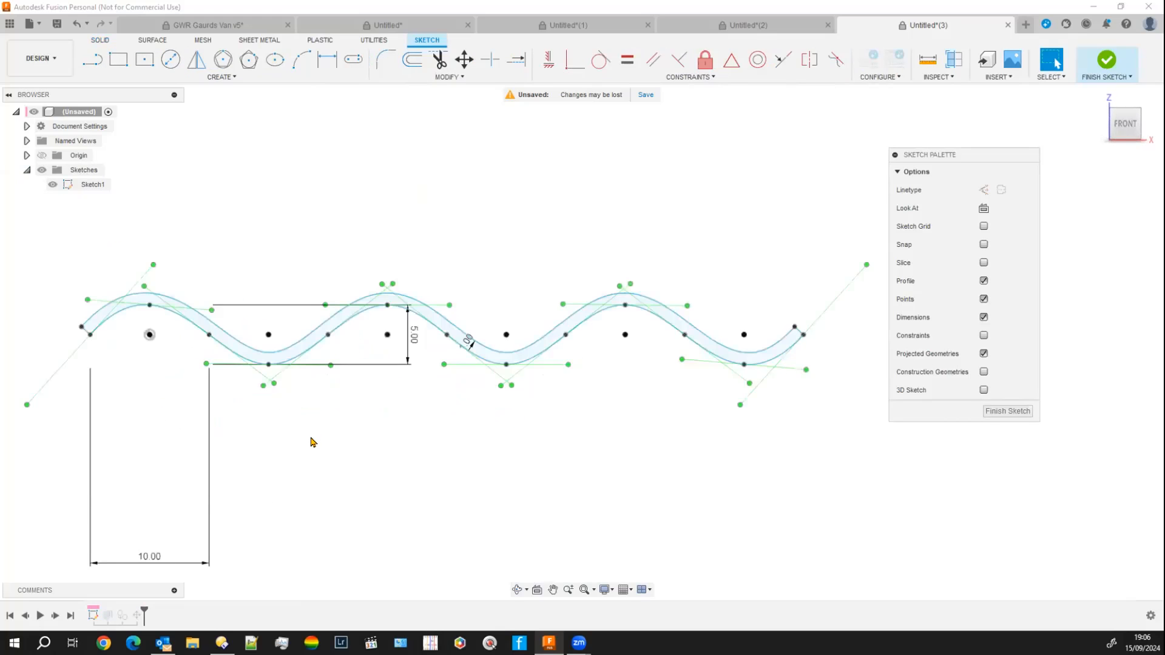
{"action": "middle_click_drag", "start_coordinate": [311, 436], "coordinate": [386, 484]}
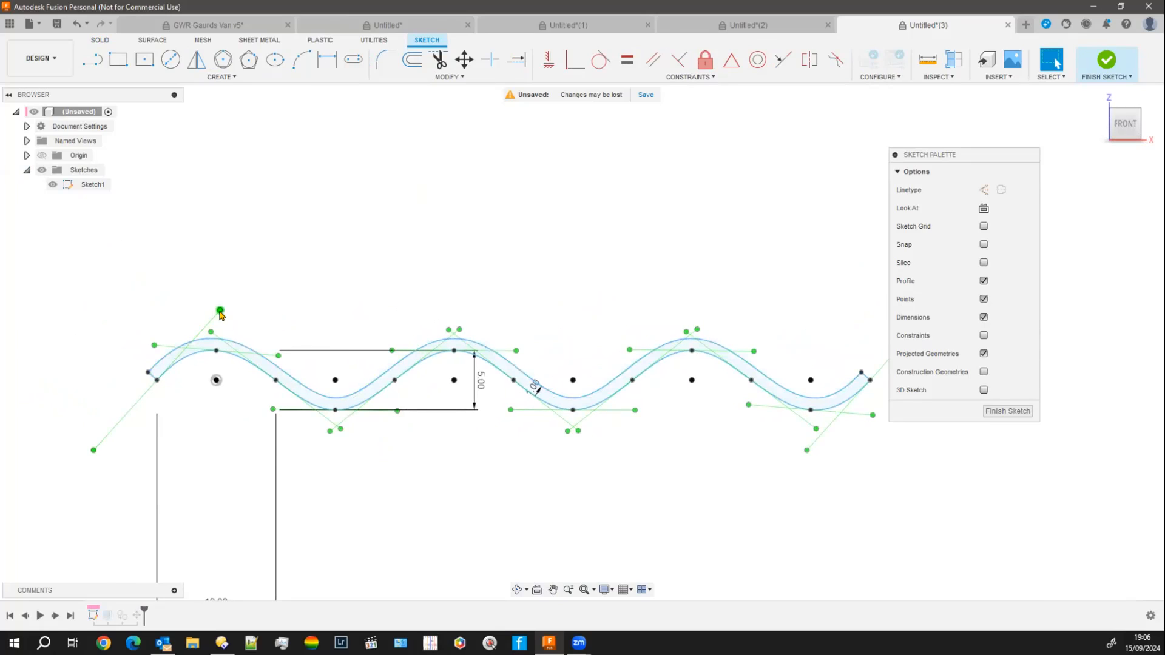
{"action": "mouse_move", "coordinate": [221, 311]}
{"action": "left_mouse_down"}
{"action": "mouse_move", "coordinate": [249, 323]}
{"action": "mouse_move", "coordinate": [248, 309]}
{"action": "mouse_move", "coordinate": [174, 286]}
{"action": "mouse_move", "coordinate": [224, 300]}
{"action": "left_mouse_up"}
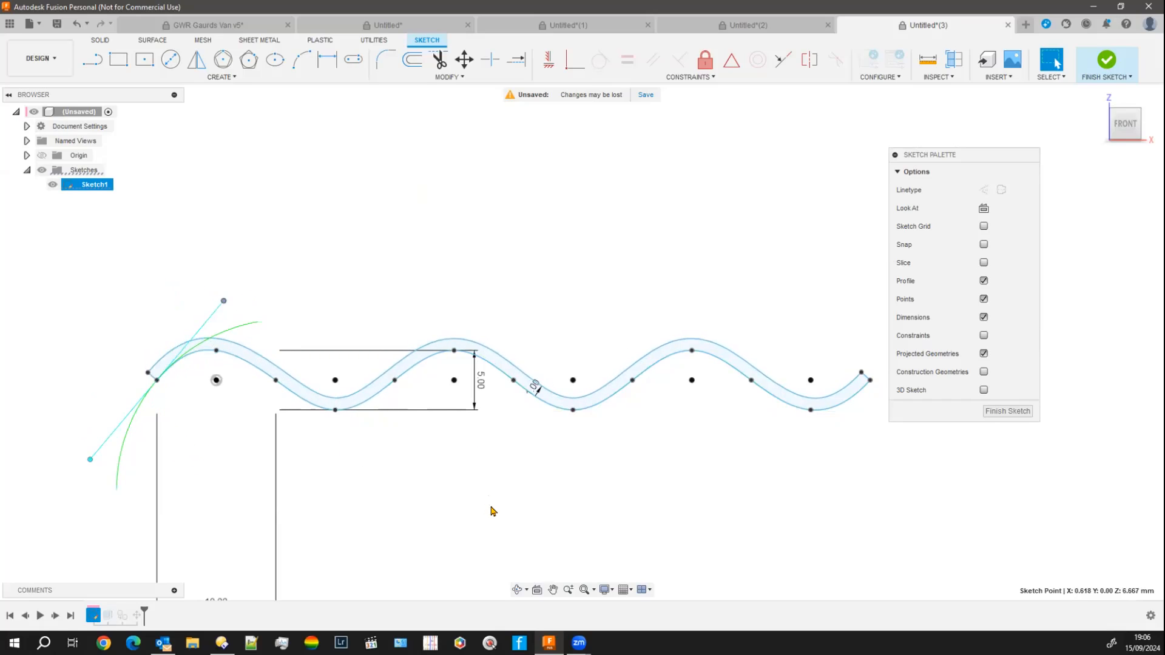
{"action": "scroll", "coordinate": [482, 517], "scroll_direction": "down", "scroll_amount": 3}
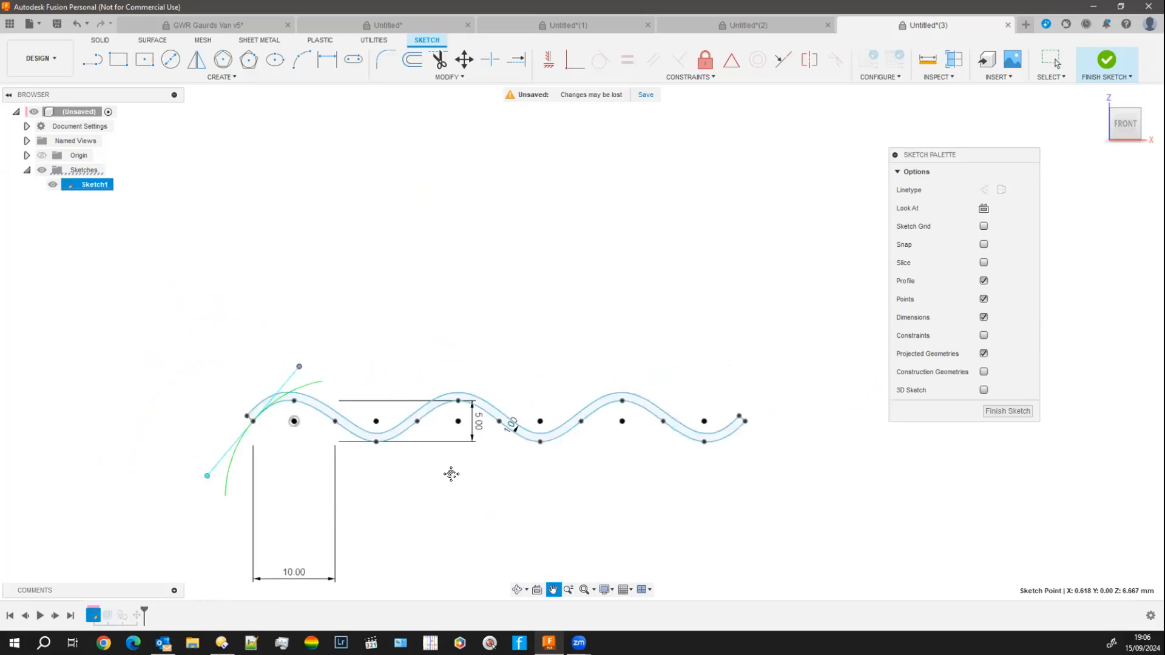
{"action": "middle_click_drag", "start_coordinate": [453, 474], "coordinate": [448, 431]}
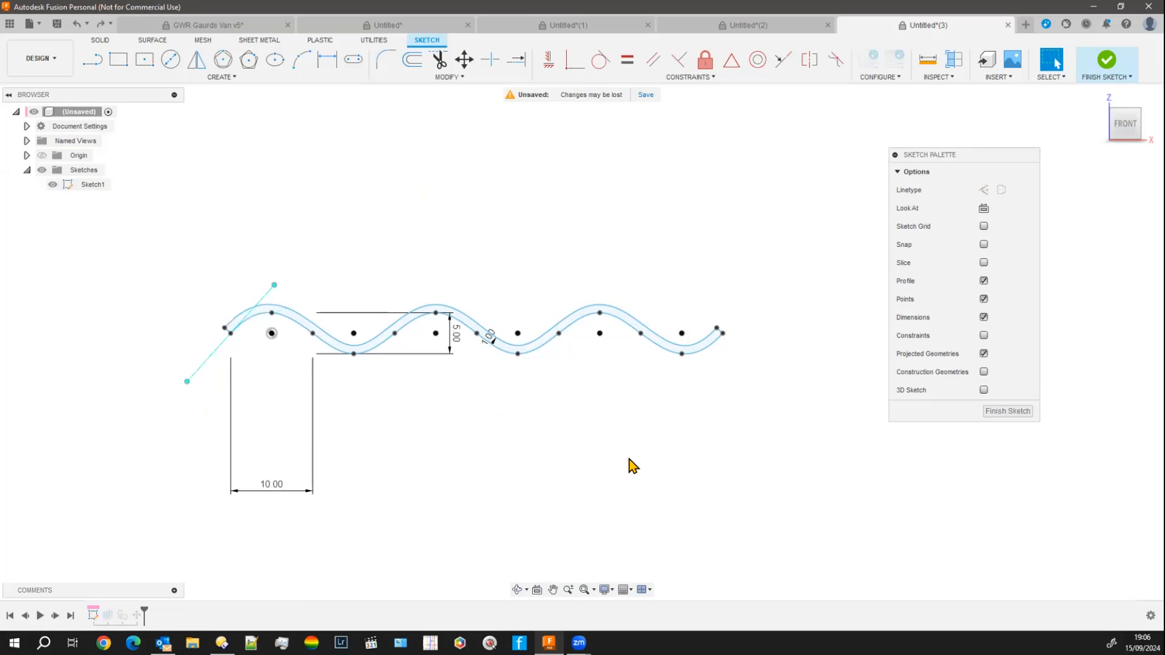
Undo the handle change, body copy, extrusion, end lines and 1 mm offset, returning to the sketch with only the original wave spline
{"action": "key", "text": "ctrl+z"}
{"action": "key", "text": "ctrl+z"}
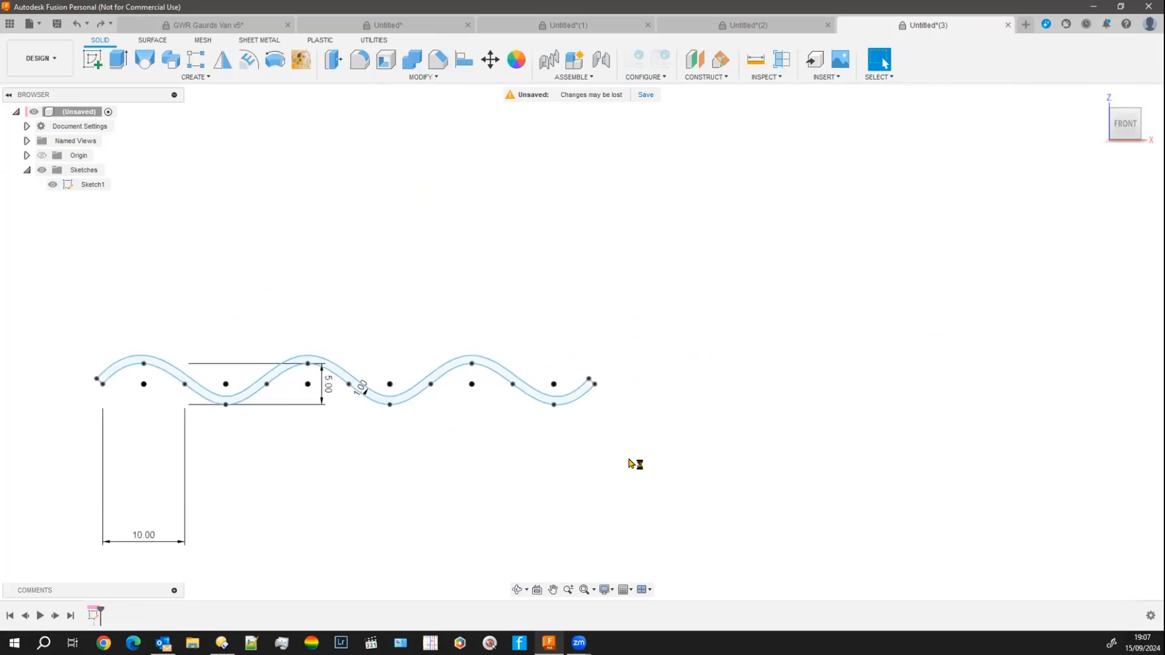
{"action": "middle_click_drag", "start_coordinate": [392, 482], "coordinate": [502, 449]}
{"action": "scroll", "coordinate": [502, 450], "scroll_direction": "down", "scroll_amount": 1}
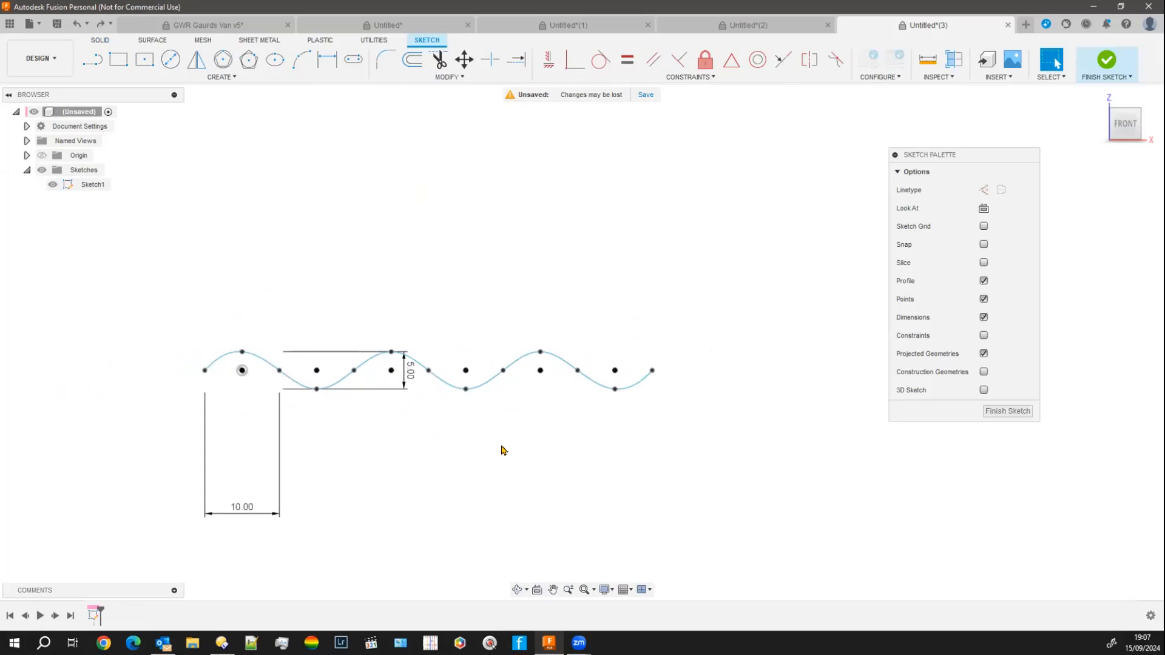
Level and lengthen the tangent handle at the wave spline's third crest, placing its end at about X 46, Z 2.5 mm
{"action": "left_click", "coordinate": [588, 379]}
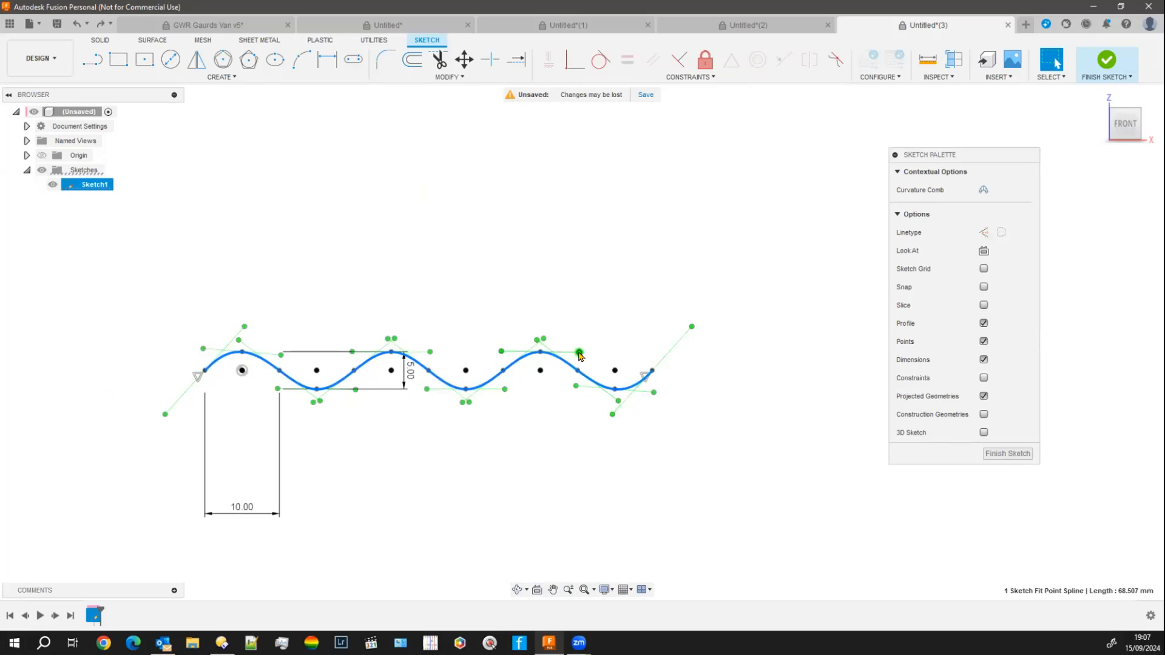
{"action": "scroll", "coordinate": [579, 355], "scroll_direction": "up", "scroll_amount": 6}
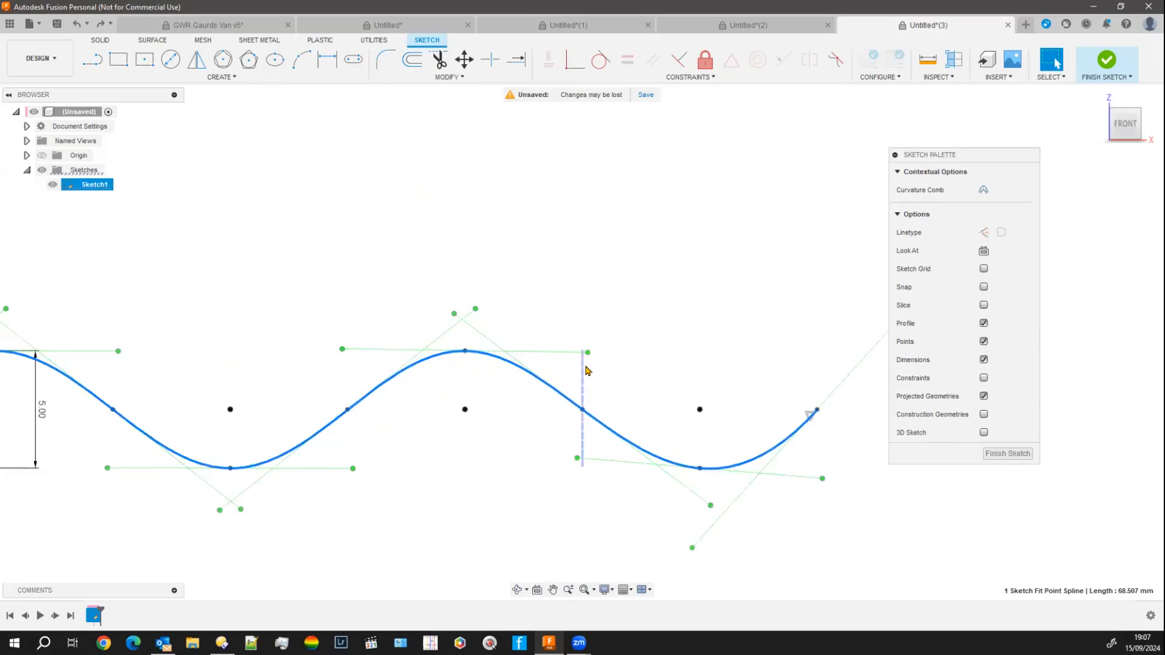
{"action": "left_click", "coordinate": [587, 353]}
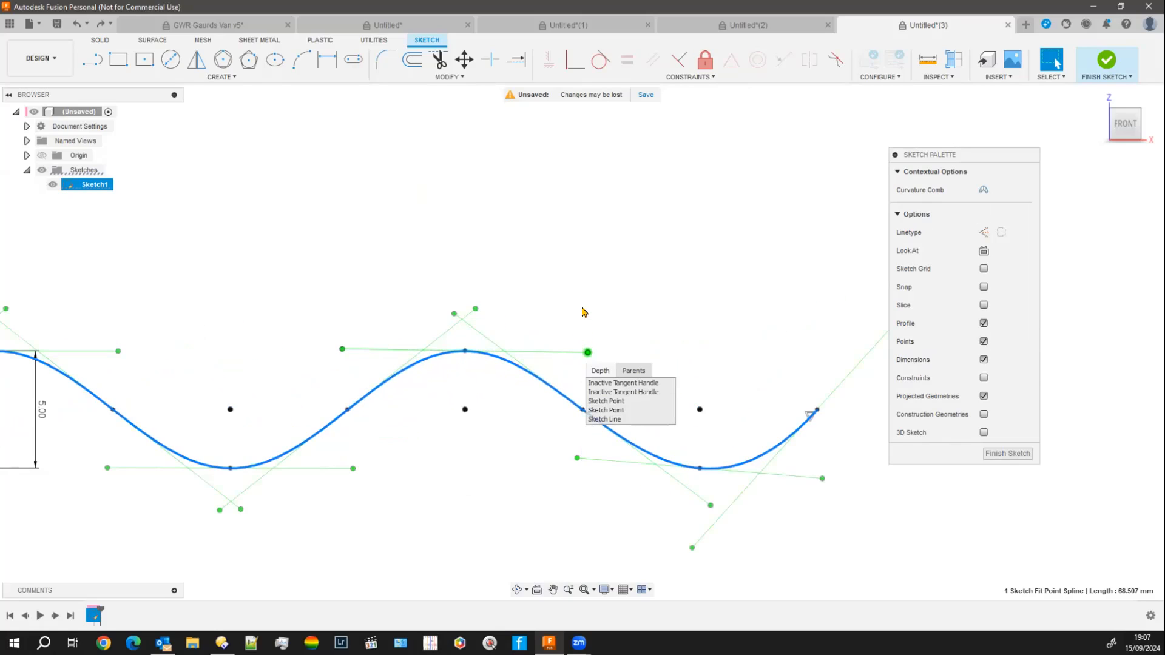
{"action": "mouse_move", "coordinate": [586, 354]}
{"action": "left_mouse_down"}
{"action": "mouse_move", "coordinate": [585, 326]}
{"action": "mouse_move", "coordinate": [595, 387]}
{"action": "mouse_move", "coordinate": [570, 418]}
{"action": "mouse_move", "coordinate": [596, 403]}
{"action": "mouse_move", "coordinate": [605, 328]}
{"action": "mouse_move", "coordinate": [596, 304]}
{"action": "mouse_move", "coordinate": [606, 352]}
{"action": "left_mouse_up"}
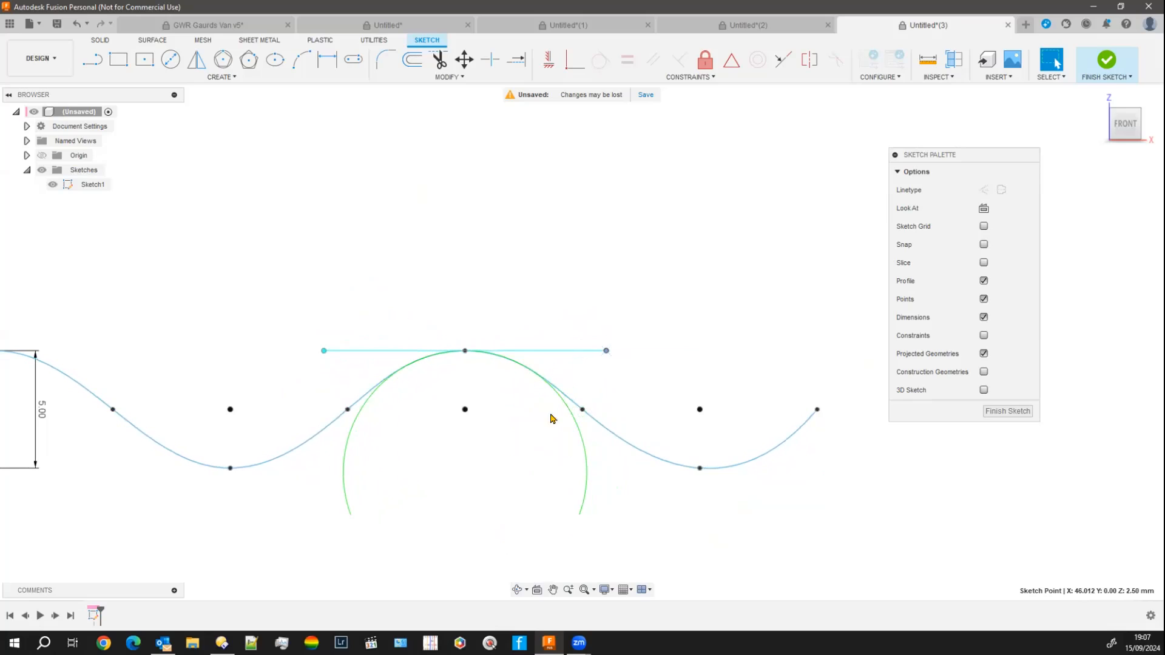
Steepen the tangent handle at the crossing point just before the third crest, placing its upper end at about X 42.9, Z 5.6 mm
{"action": "left_click", "coordinate": [609, 432]}
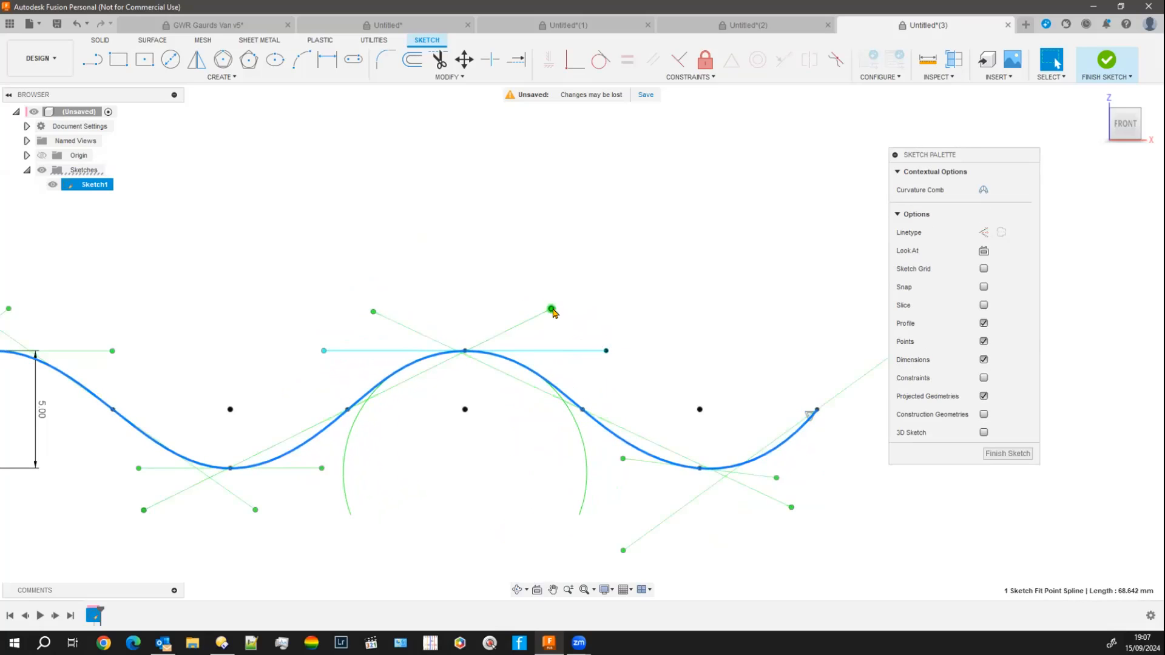
{"action": "left_click_drag", "start_coordinate": [552, 310], "coordinate": [533, 280]}
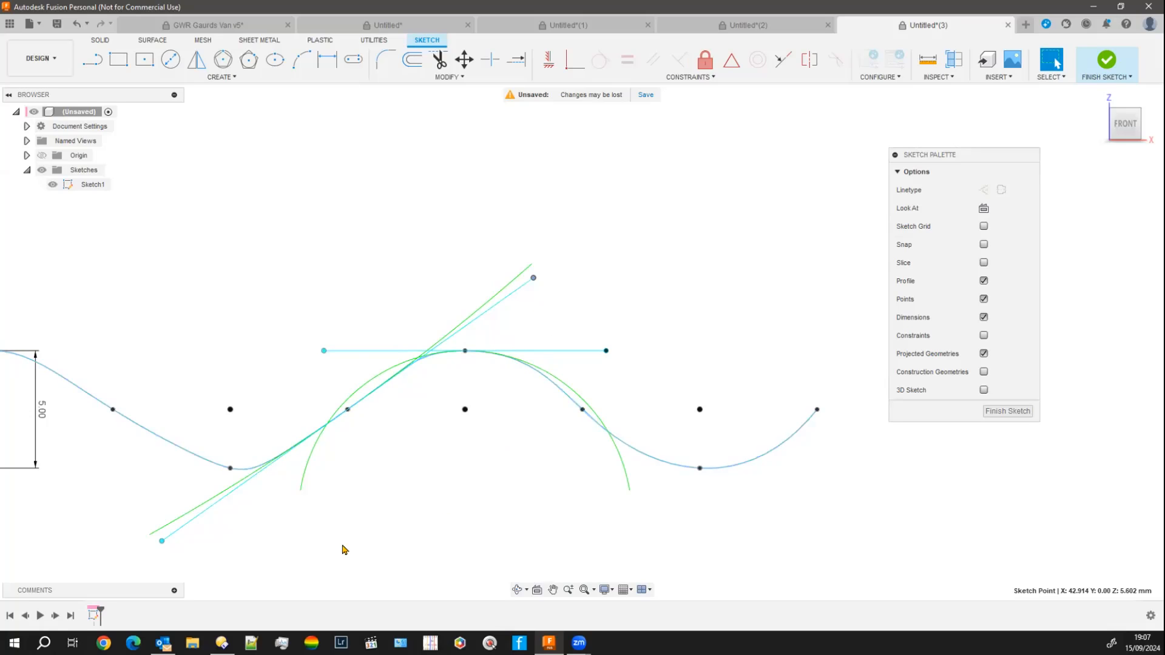
{"action": "mouse_move", "coordinate": [323, 549]}
{"action": "middle_mouse_down"}
{"action": "mouse_move", "coordinate": [466, 500]}
{"action": "mouse_move", "coordinate": [507, 507]}
{"action": "middle_mouse_up"}
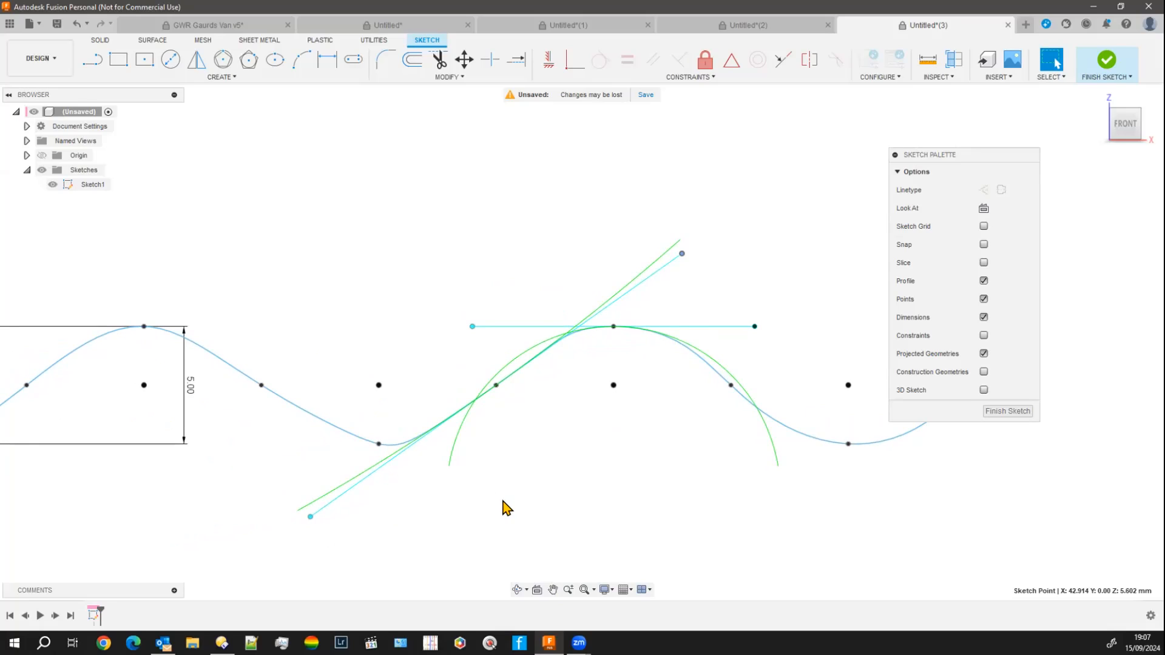
{"action": "scroll", "coordinate": [507, 508], "scroll_direction": "down", "scroll_amount": 4}
{"action": "scroll", "coordinate": [358, 502], "scroll_direction": "down", "scroll_amount": 1}
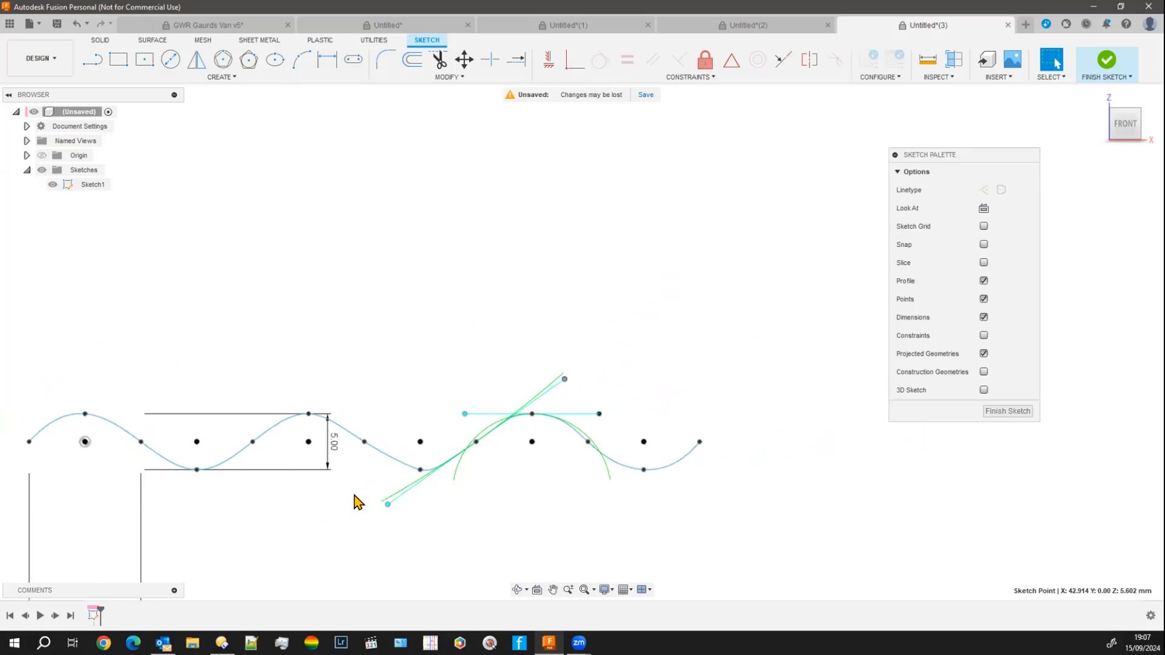
{"action": "scroll", "coordinate": [239, 526], "scroll_direction": "down", "scroll_amount": 1}
{"action": "middle_click_drag", "start_coordinate": [239, 526], "coordinate": [292, 472]}
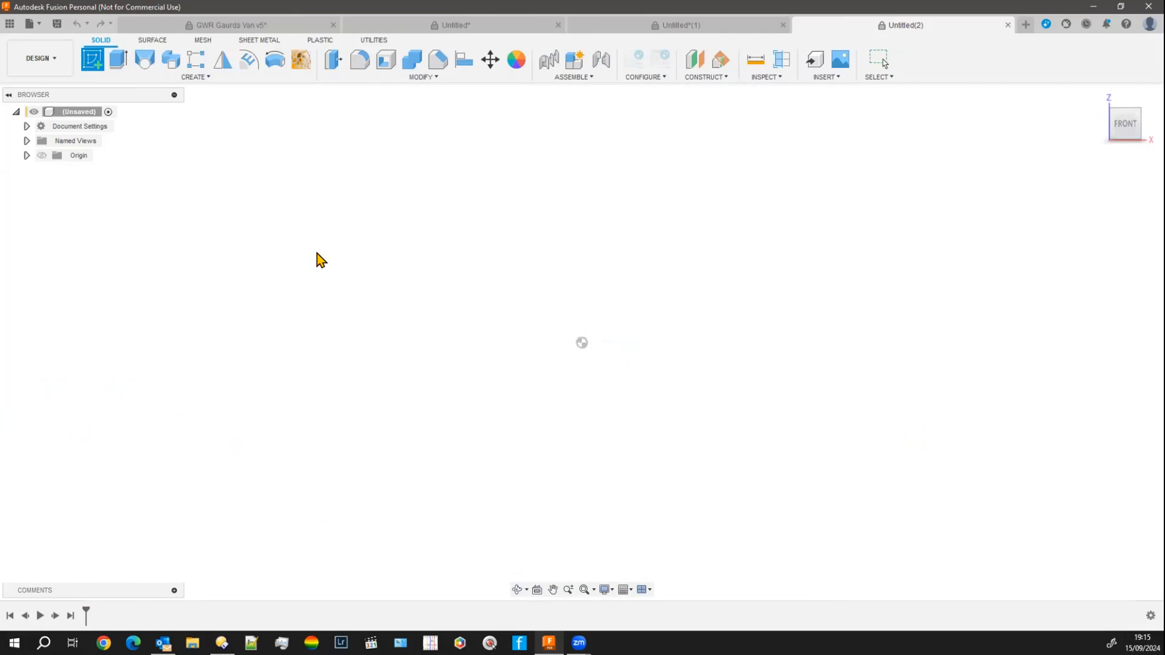
Draw a degree-5 control point spline with nine control points in the empty front-view sketch, forming two crests and one trough, about 162 mm wide
{"action": "left_click", "coordinate": [202, 78]}
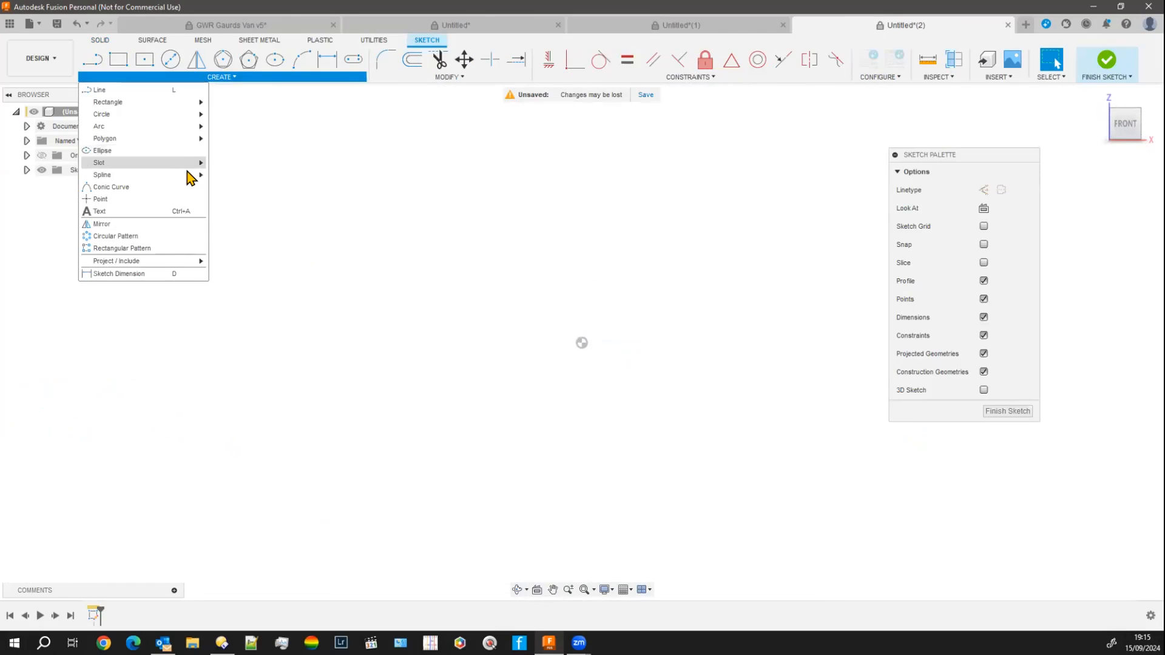
{"action": "mouse_move", "coordinate": [190, 175]}
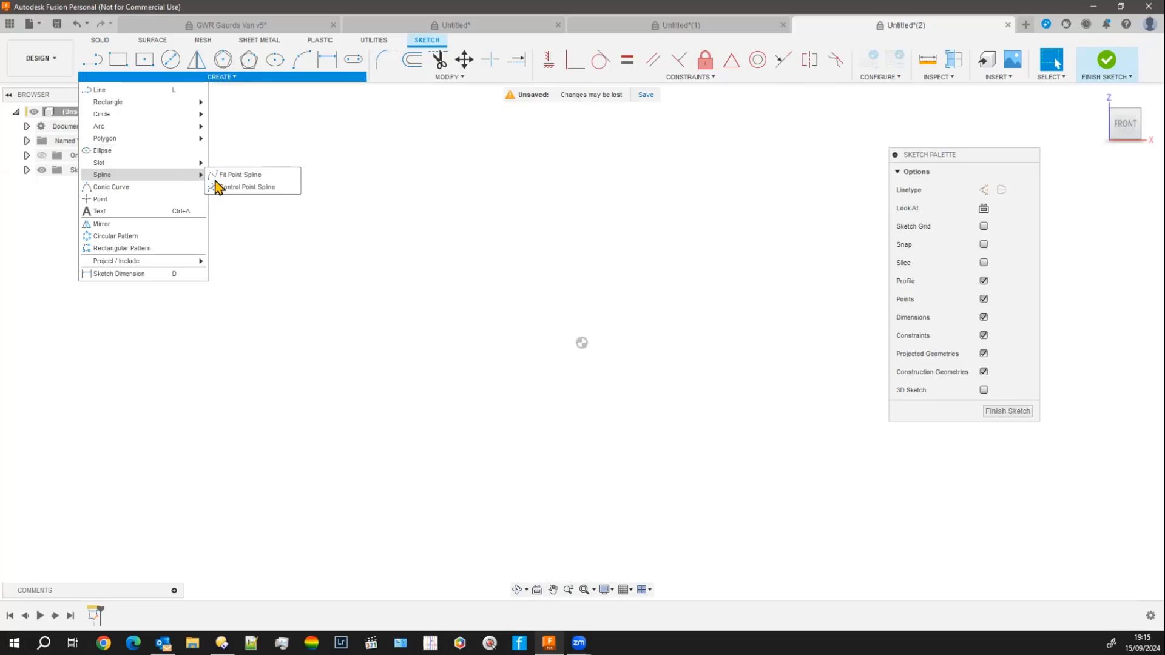
{"action": "left_click", "coordinate": [265, 193]}
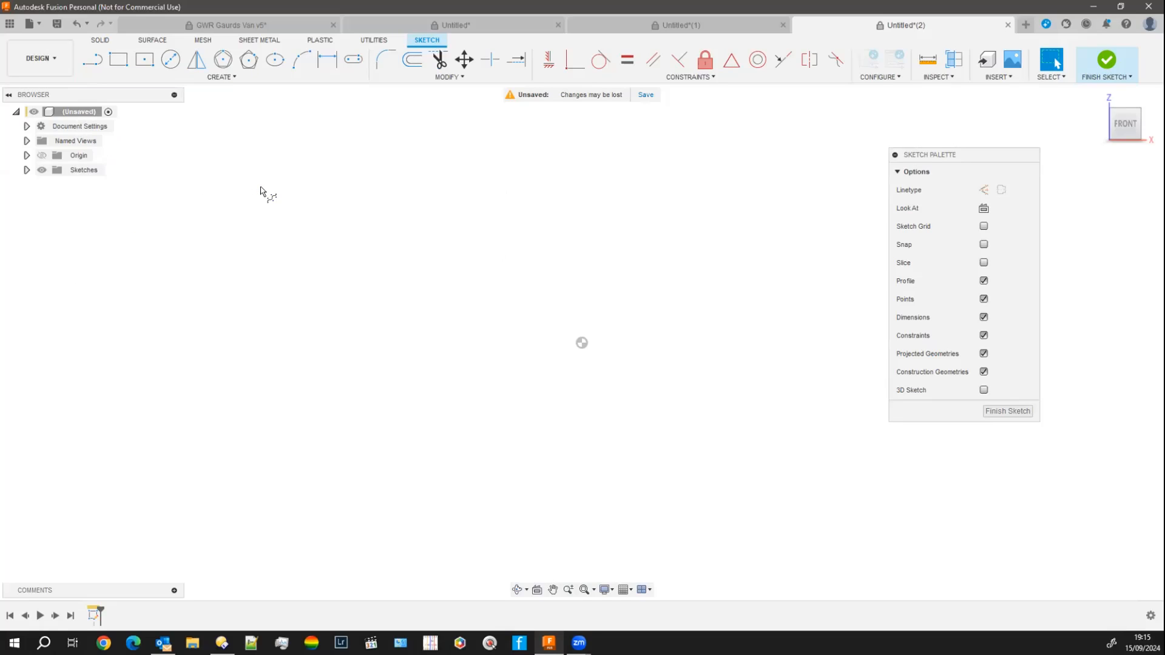
{"action": "left_click", "coordinate": [289, 315]}
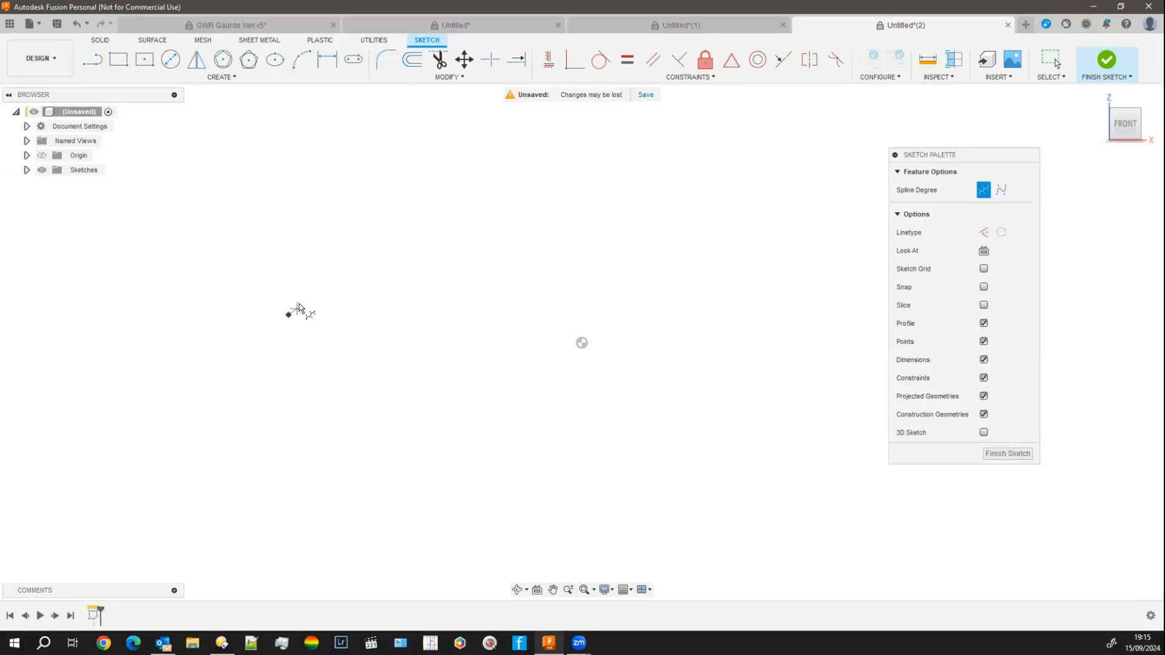
{"action": "left_click", "coordinate": [403, 228]}
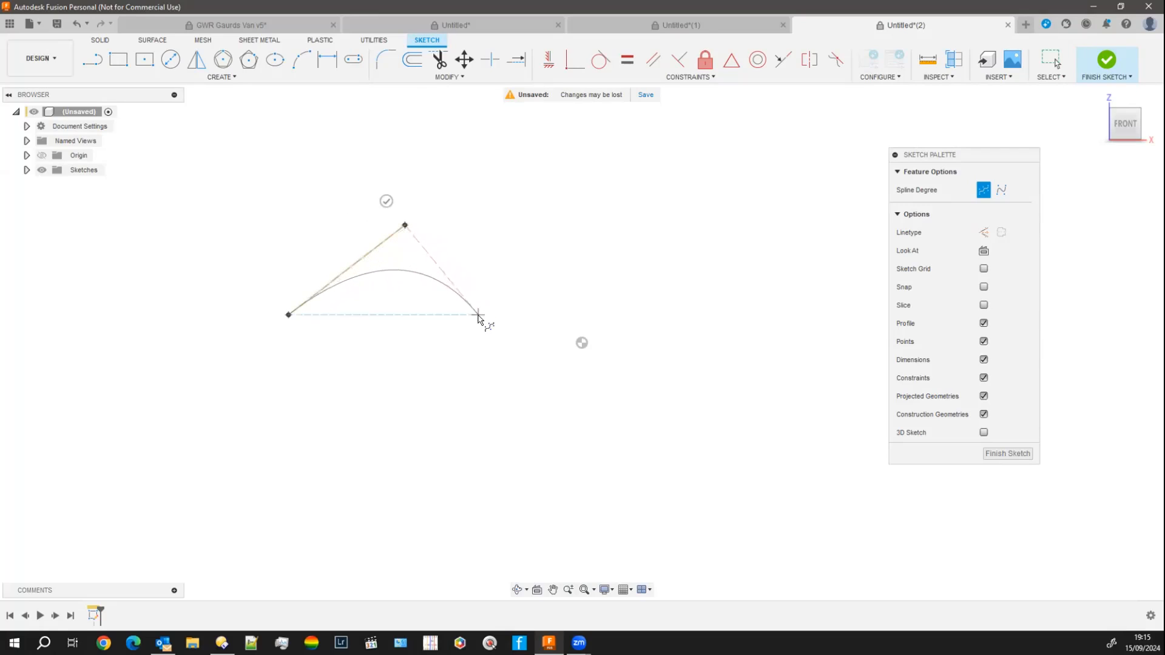
{"action": "left_click", "coordinate": [457, 288]}
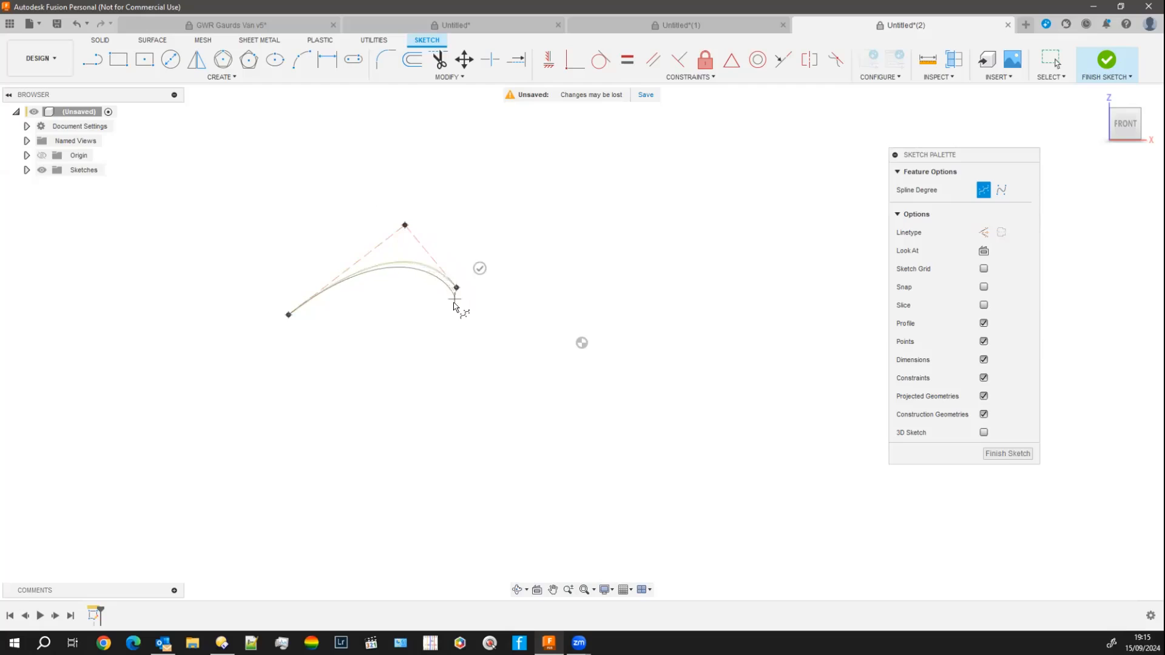
{"action": "left_click", "coordinate": [441, 441]}
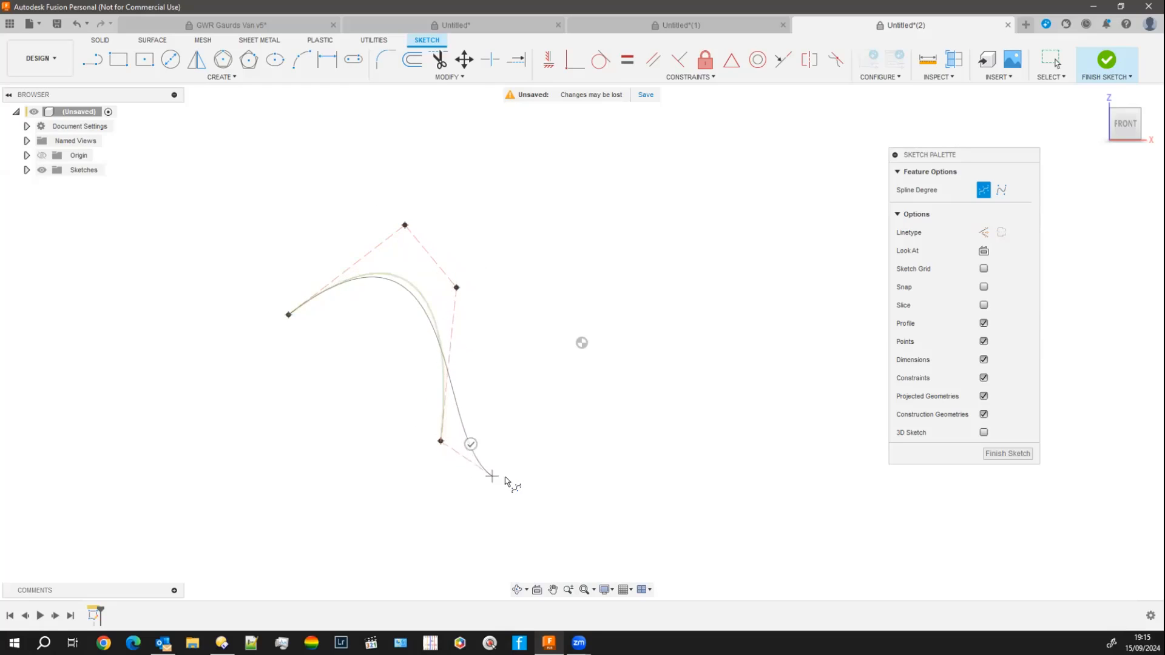
{"action": "left_click", "coordinate": [560, 469]}
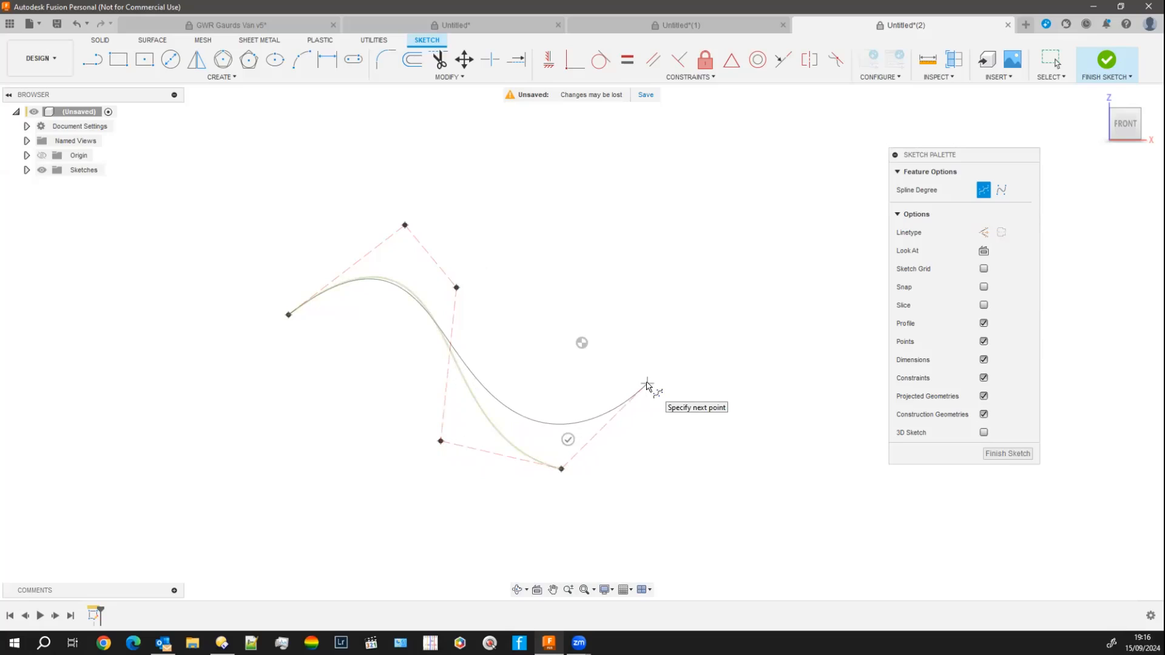
{"action": "left_click", "coordinate": [651, 375]}
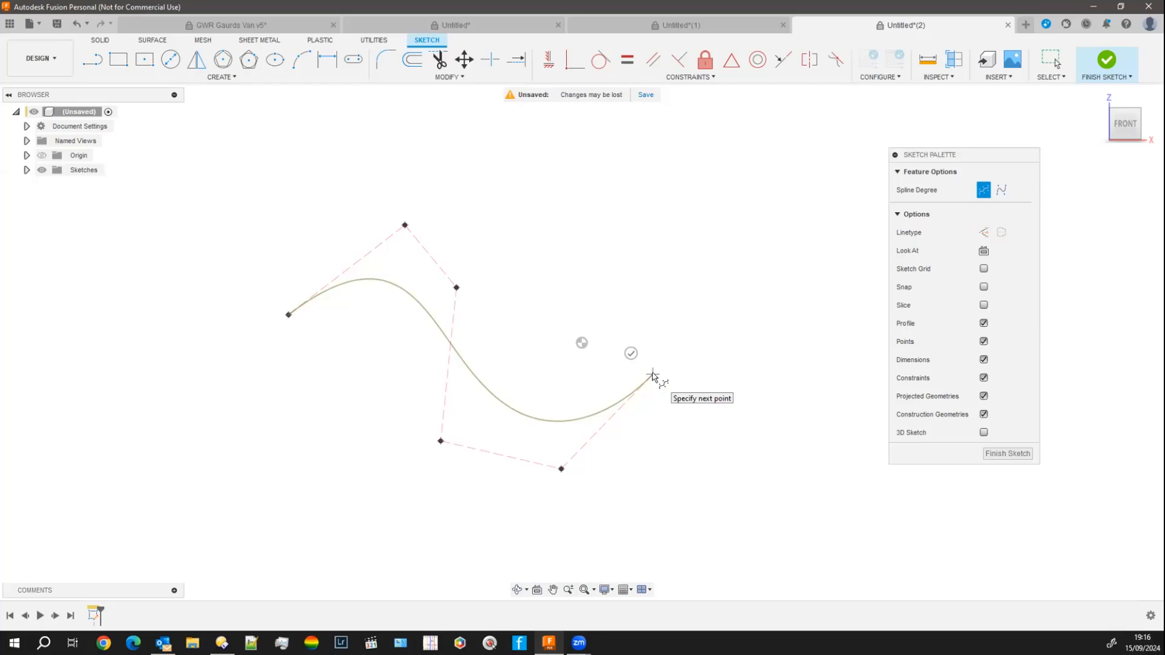
{"action": "left_click", "coordinate": [653, 375]}
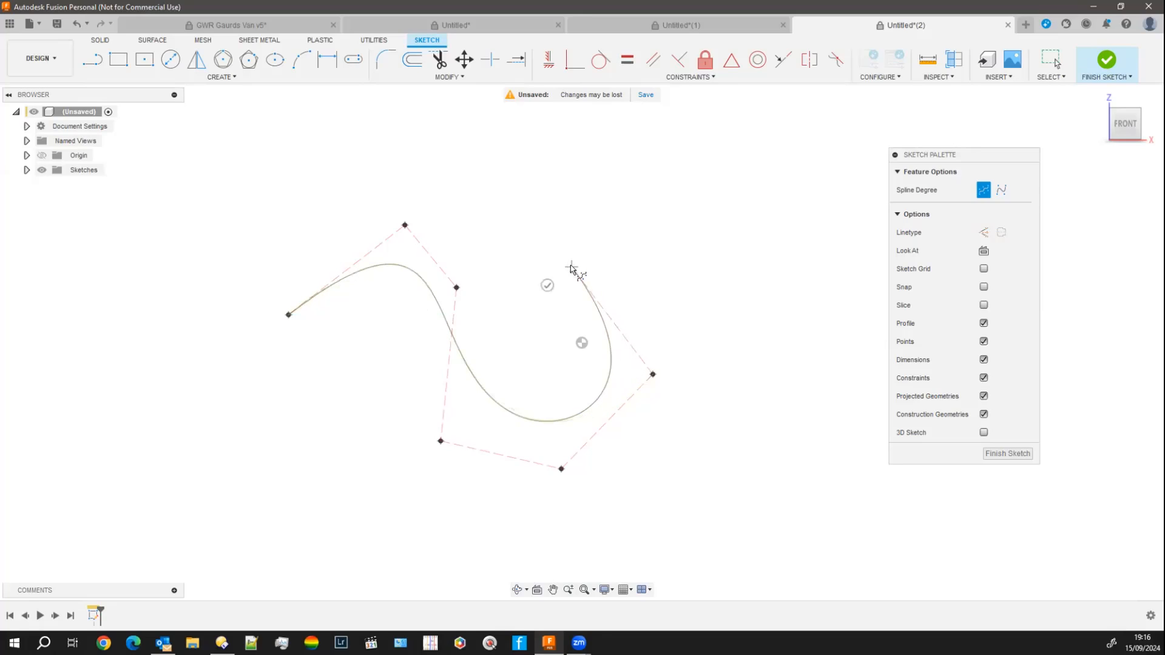
{"action": "left_click", "coordinate": [571, 267]}
{"action": "left_click", "coordinate": [717, 227]}
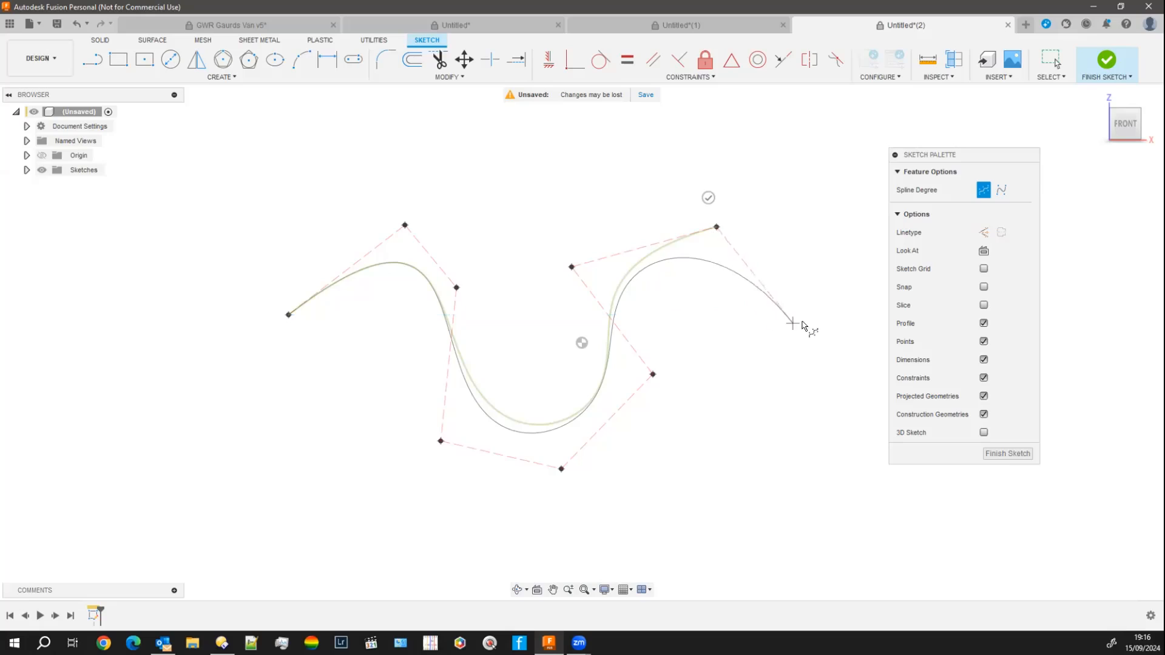
{"action": "left_click", "coordinate": [760, 306]}
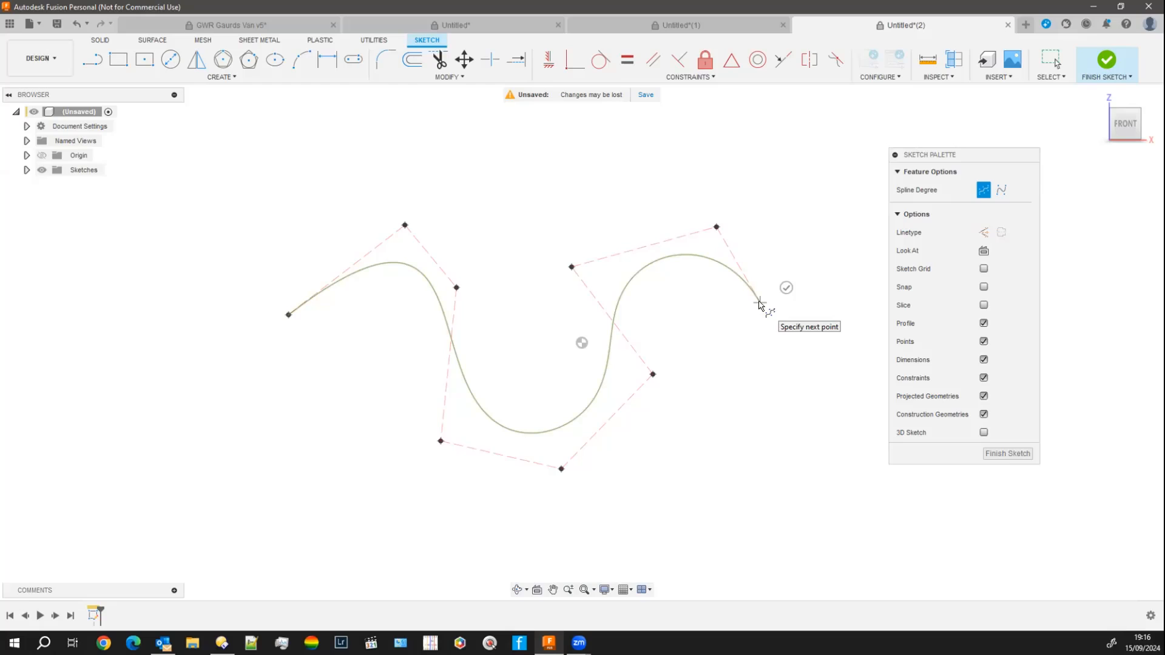
{"action": "double_click", "coordinate": [759, 303]}
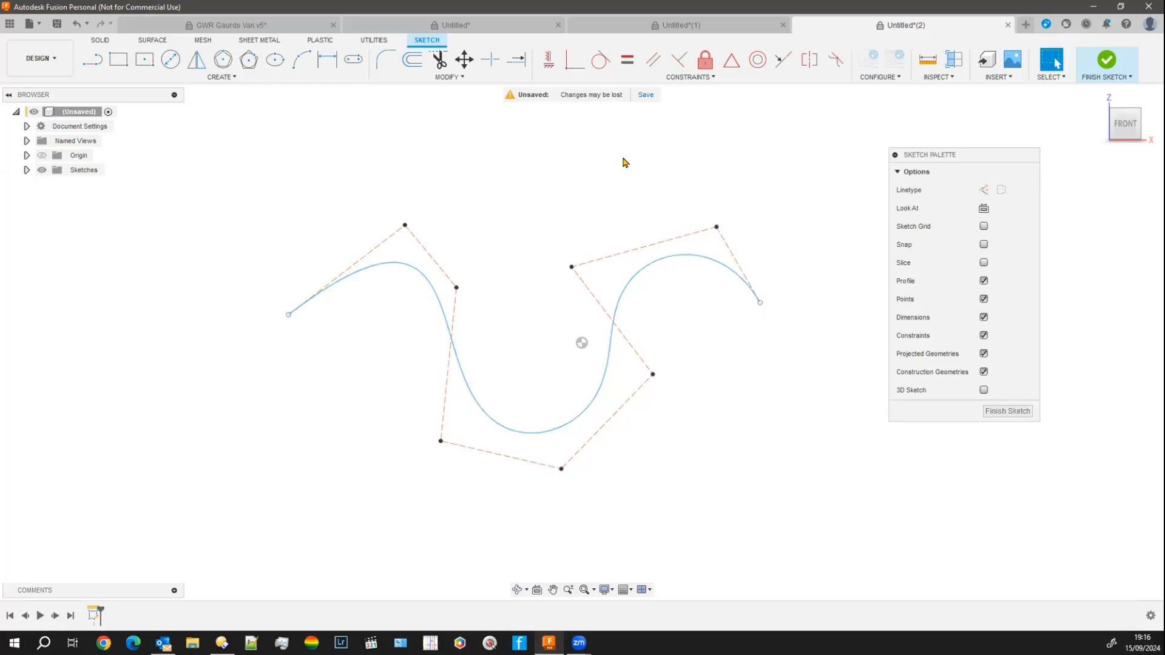
Dimension the vertical distance between the spline's second and third control points and set it to 30 mm
{"action": "left_click", "coordinate": [332, 60]}
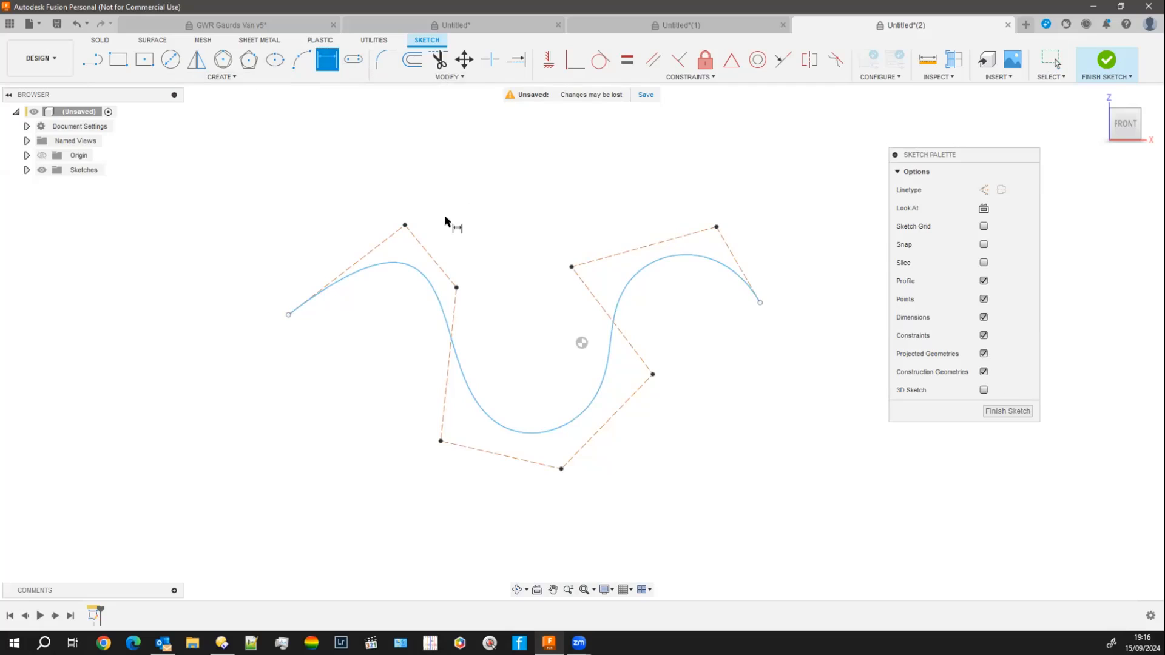
{"action": "left_click", "coordinate": [406, 226]}
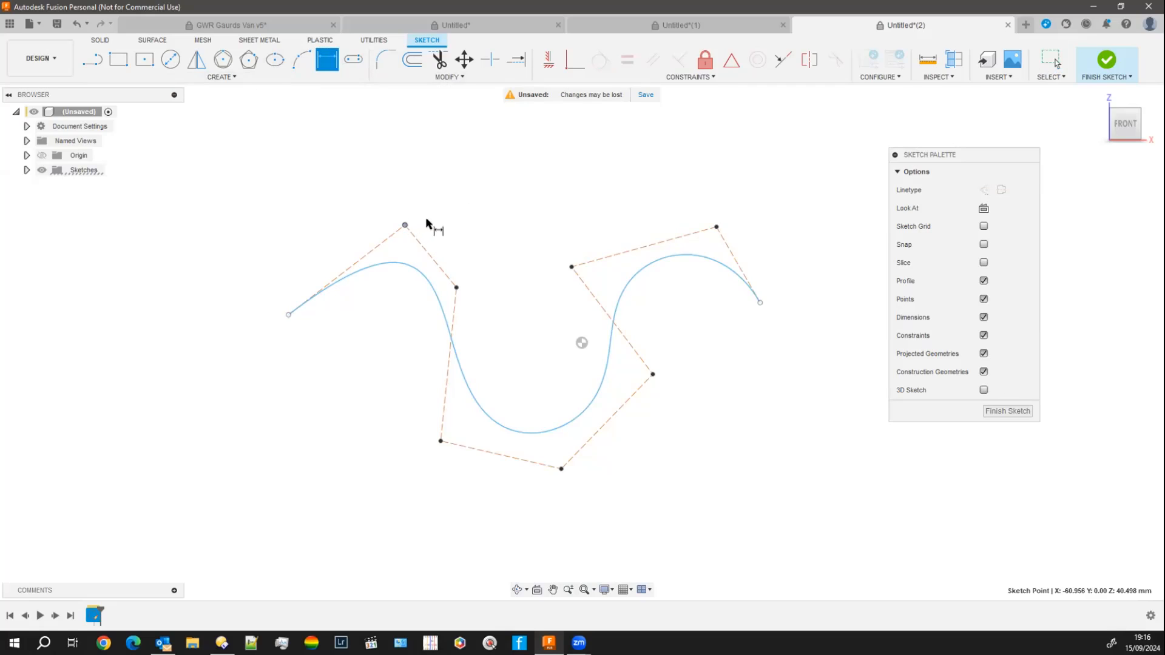
{"action": "left_click", "coordinate": [457, 288]}
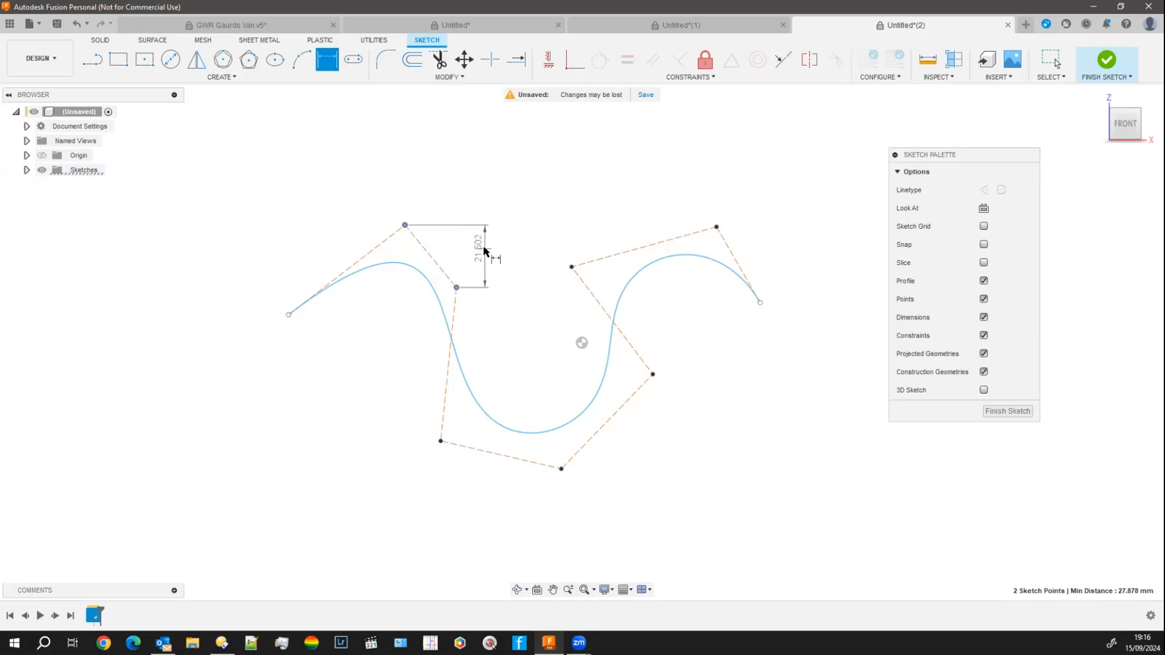
{"action": "left_click", "coordinate": [483, 257]}
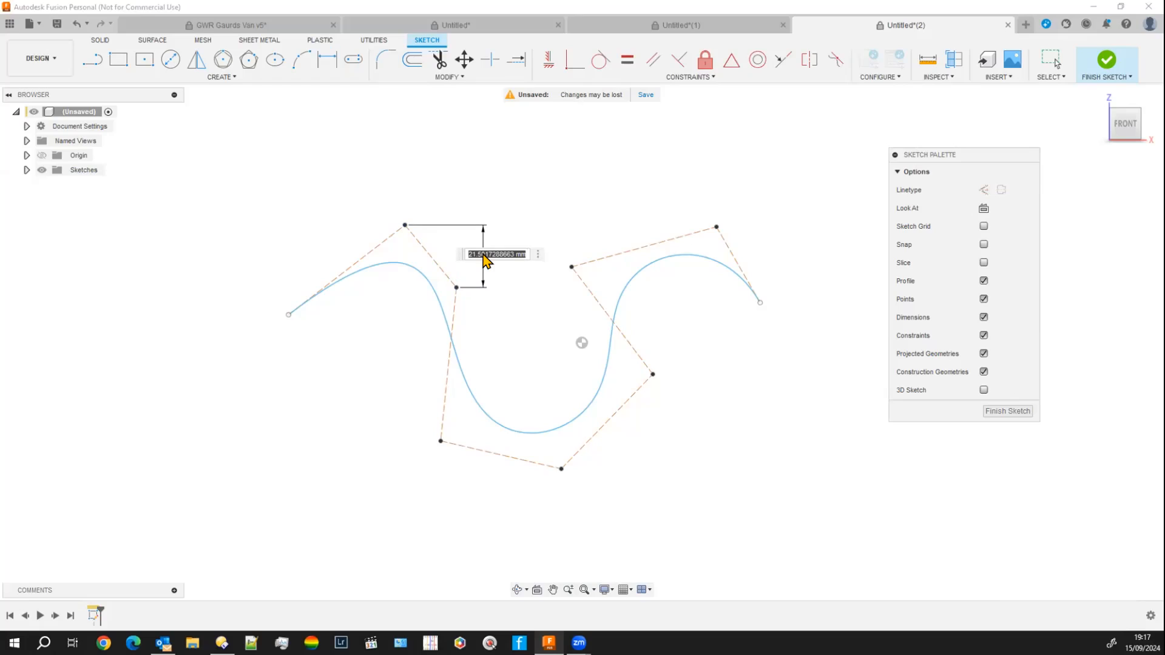
{"action": "type", "text": "30"}
{"action": "key", "text": "Return"}
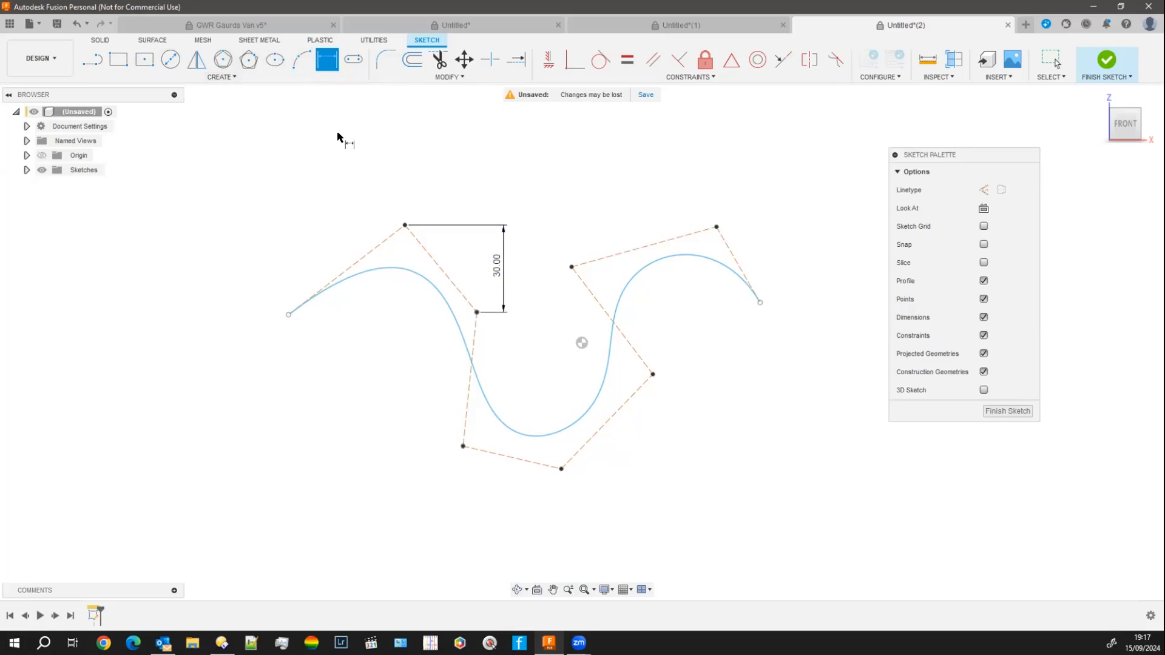
Dimension the horizontal distance between the spline's sixth control point and its end point and set it to 60 mm
{"action": "left_click", "coordinate": [761, 303]}
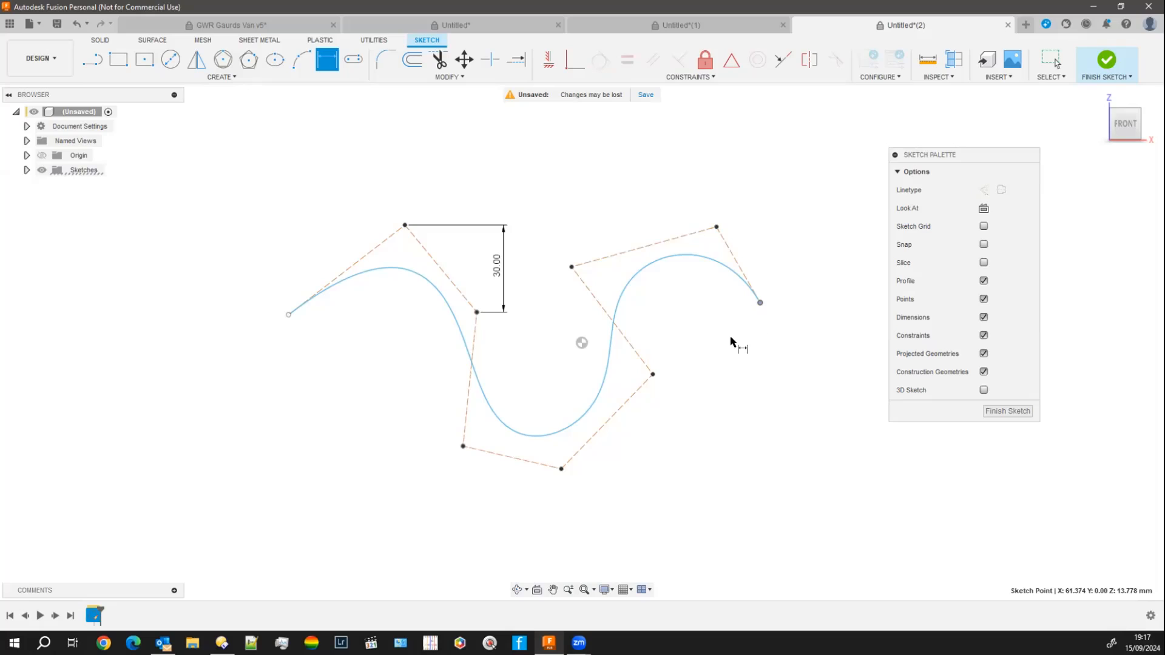
{"action": "left_click", "coordinate": [653, 375]}
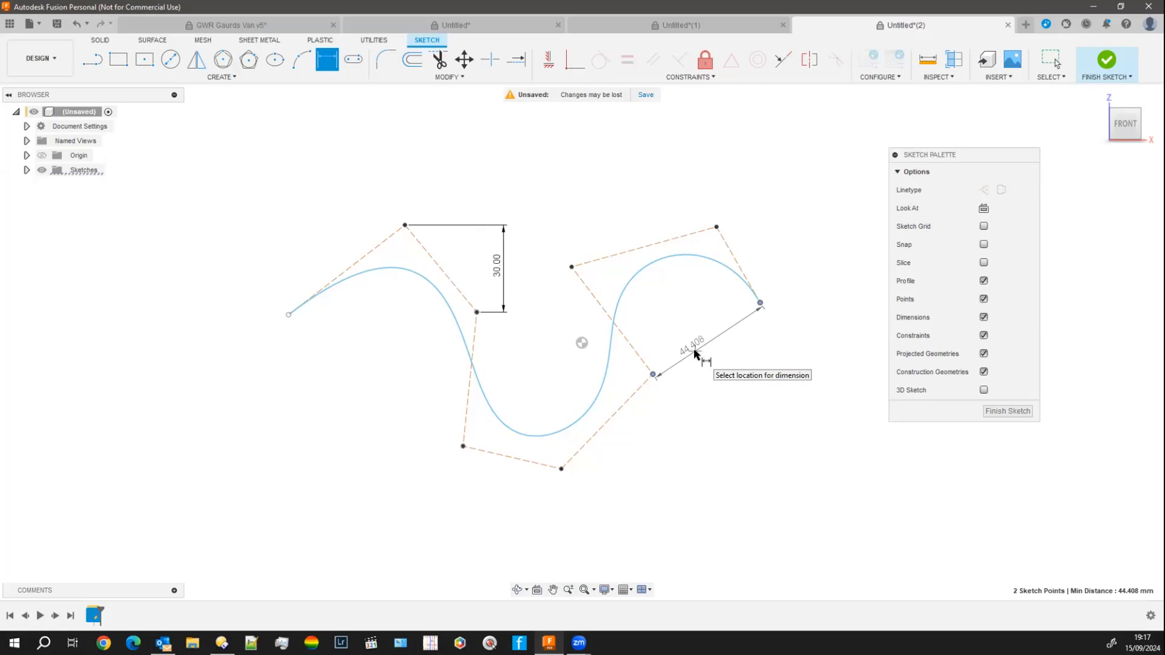
{"action": "left_click", "coordinate": [689, 398]}
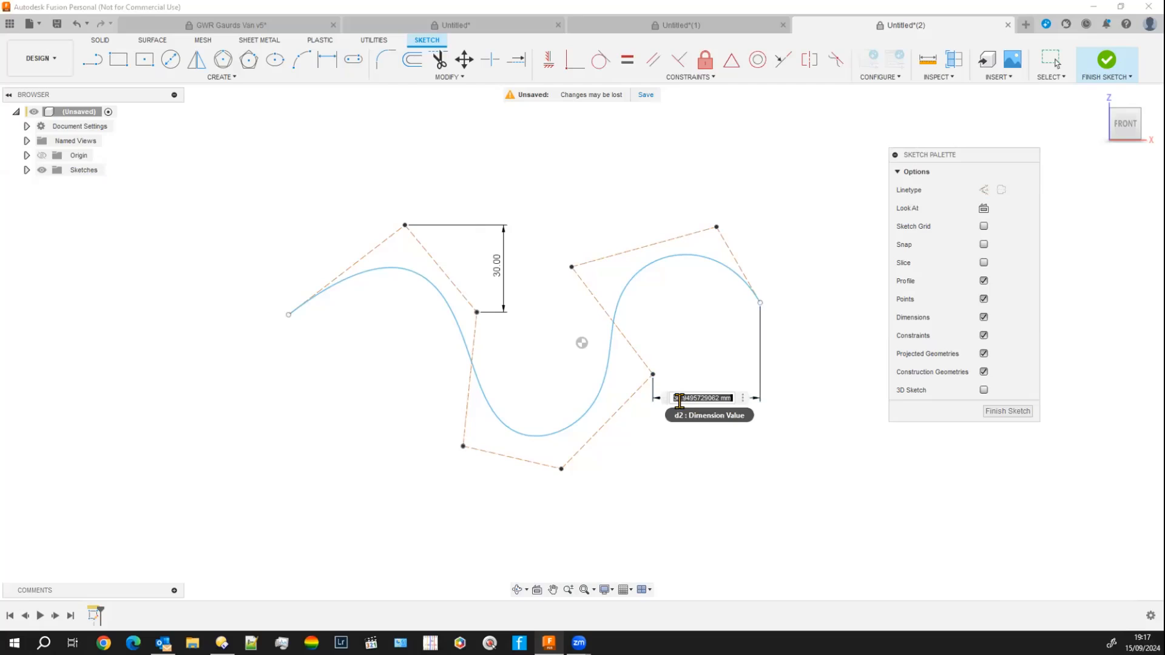
{"action": "type", "text": "60"}
{"action": "key", "text": "Return"}
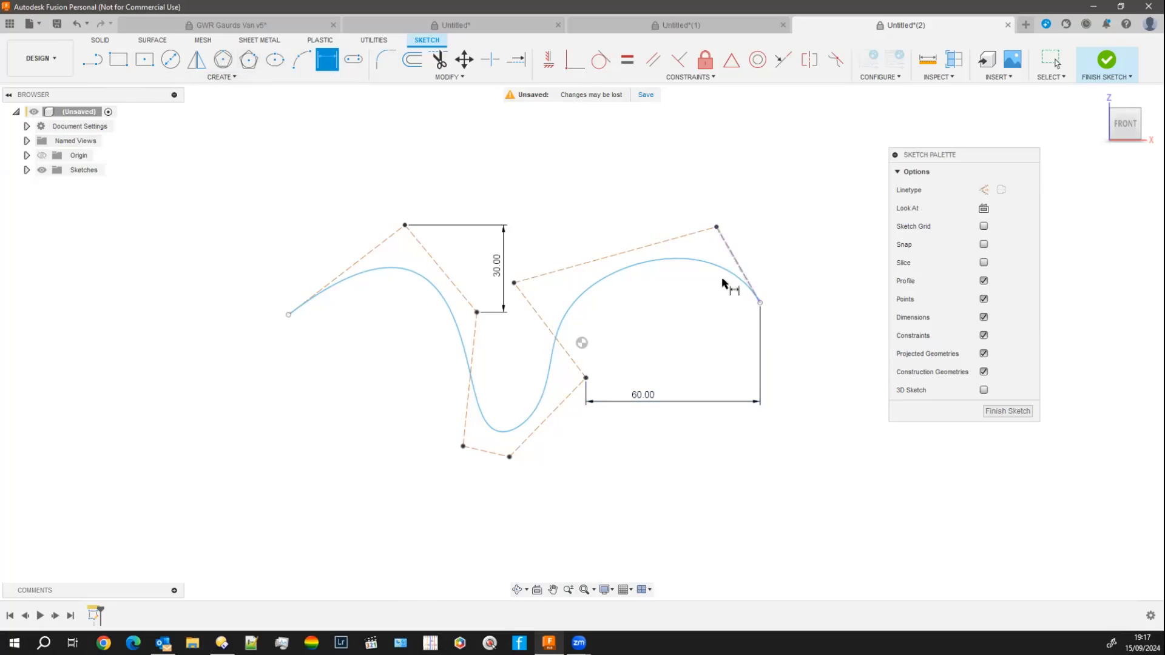
Dimension the overall horizontal distance between the spline's two end points at 200 mm and leave the dimension command
{"action": "left_click", "coordinate": [761, 303]}
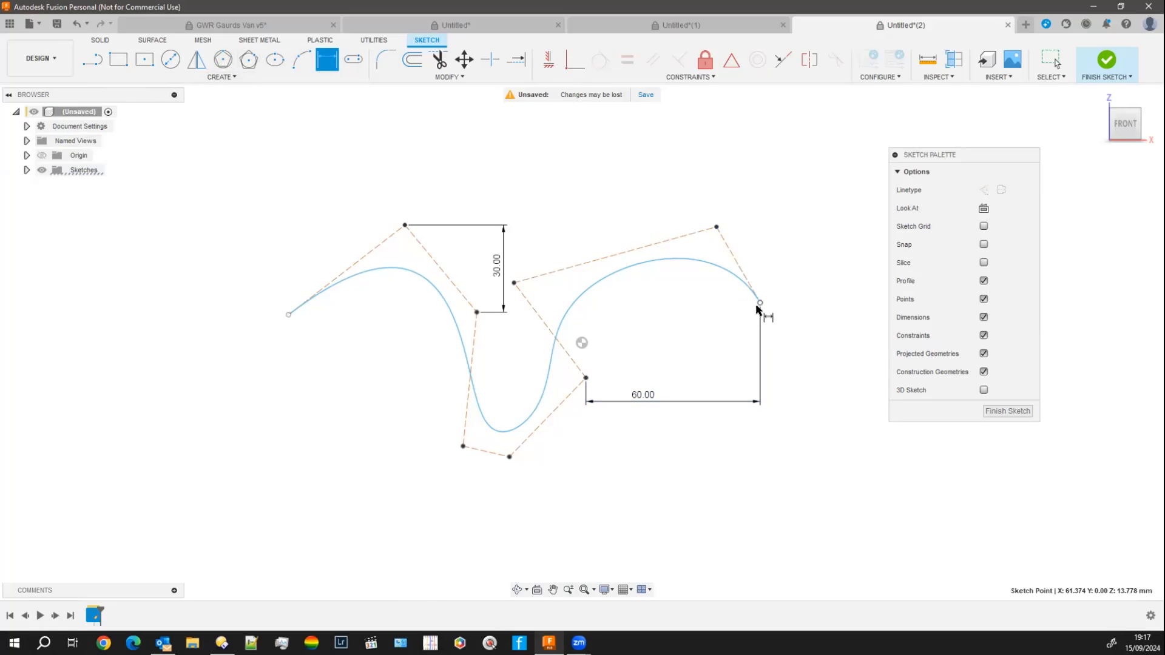
{"action": "left_click", "coordinate": [288, 315]}
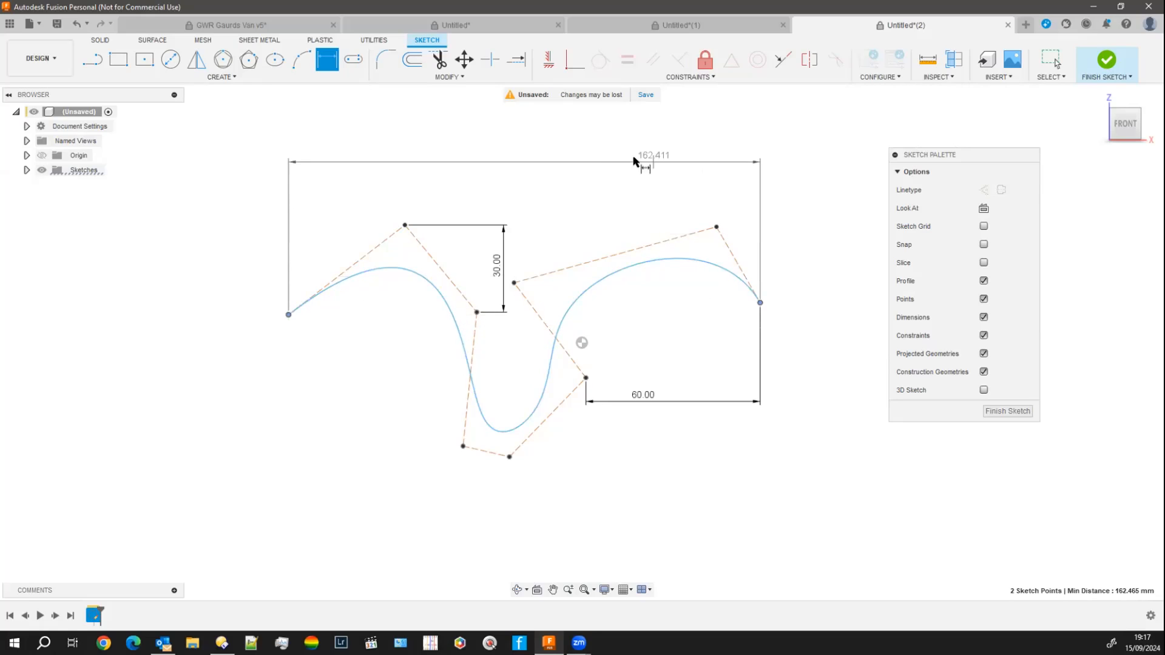
{"action": "left_click", "coordinate": [549, 170]}
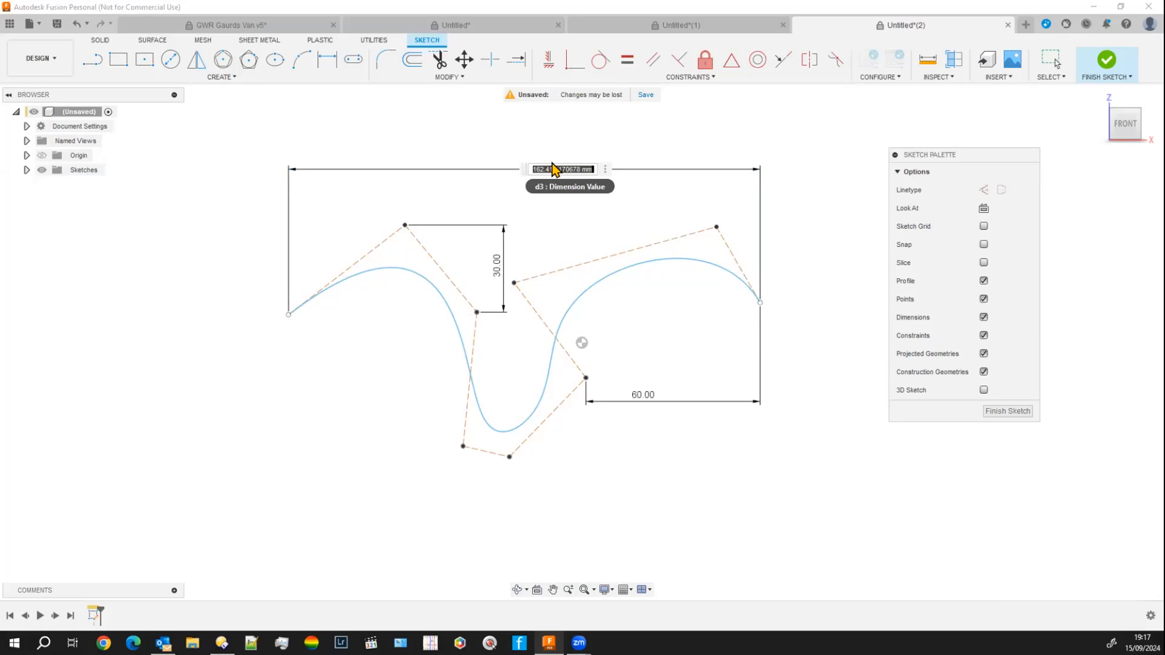
{"action": "type", "text": "200"}
{"action": "key", "text": "Return"}
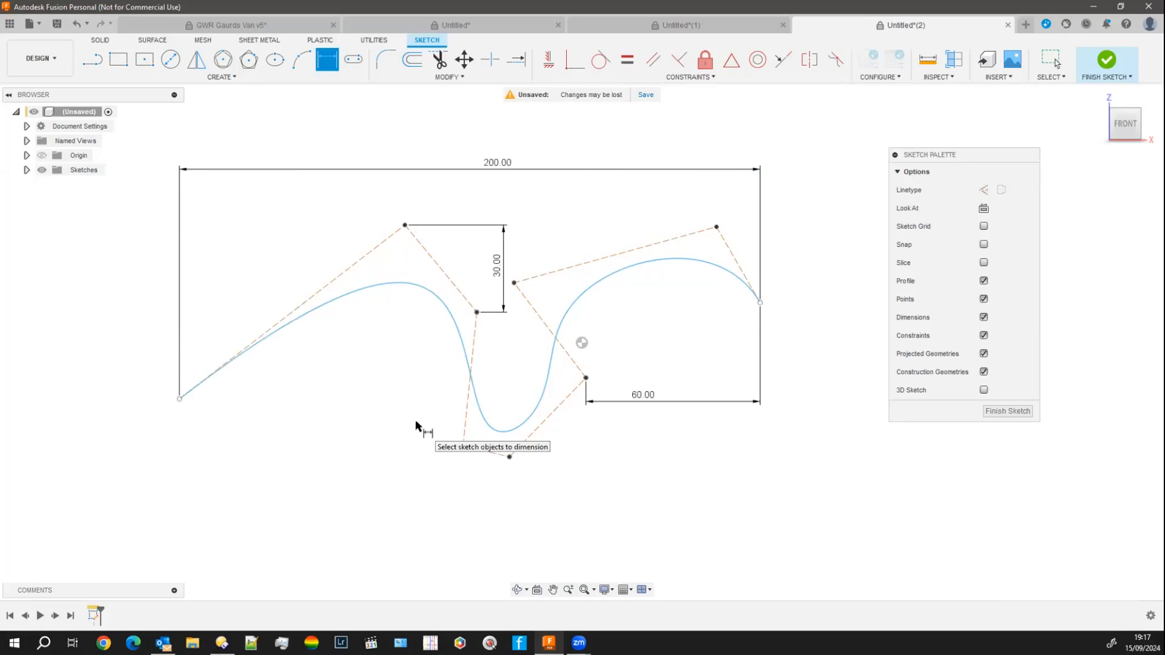
{"action": "key", "text": "Escape"}
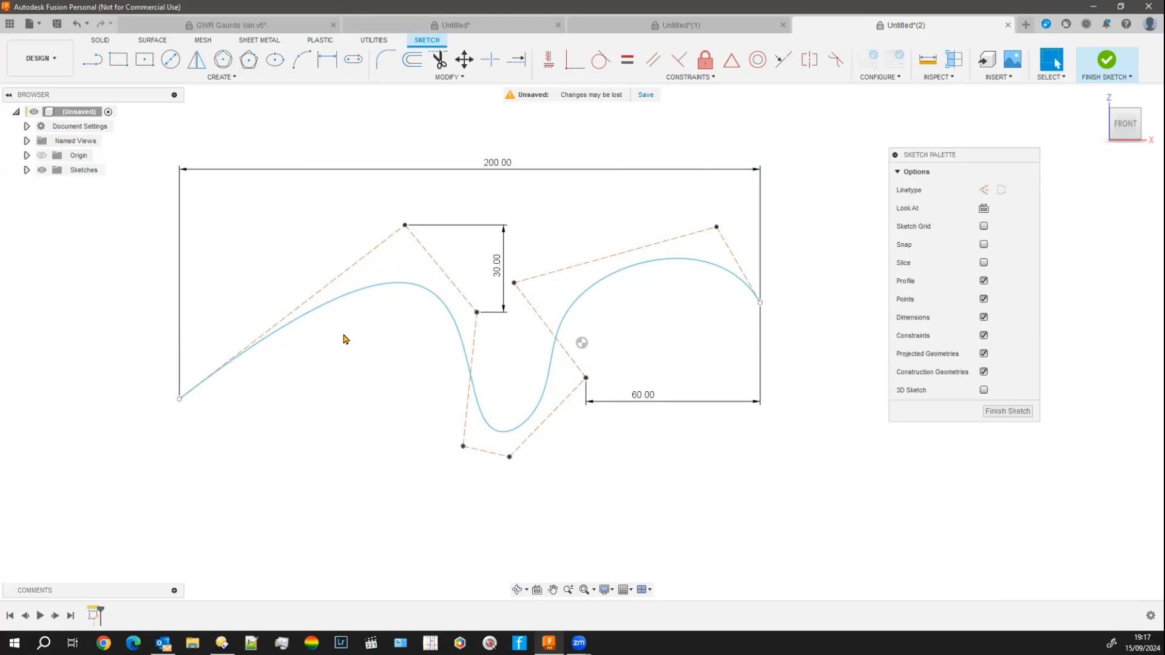
Nudge the whole spline slightly and move its second control point to about X -91.6, Z 36.7 mm
{"action": "left_click", "coordinate": [364, 291]}
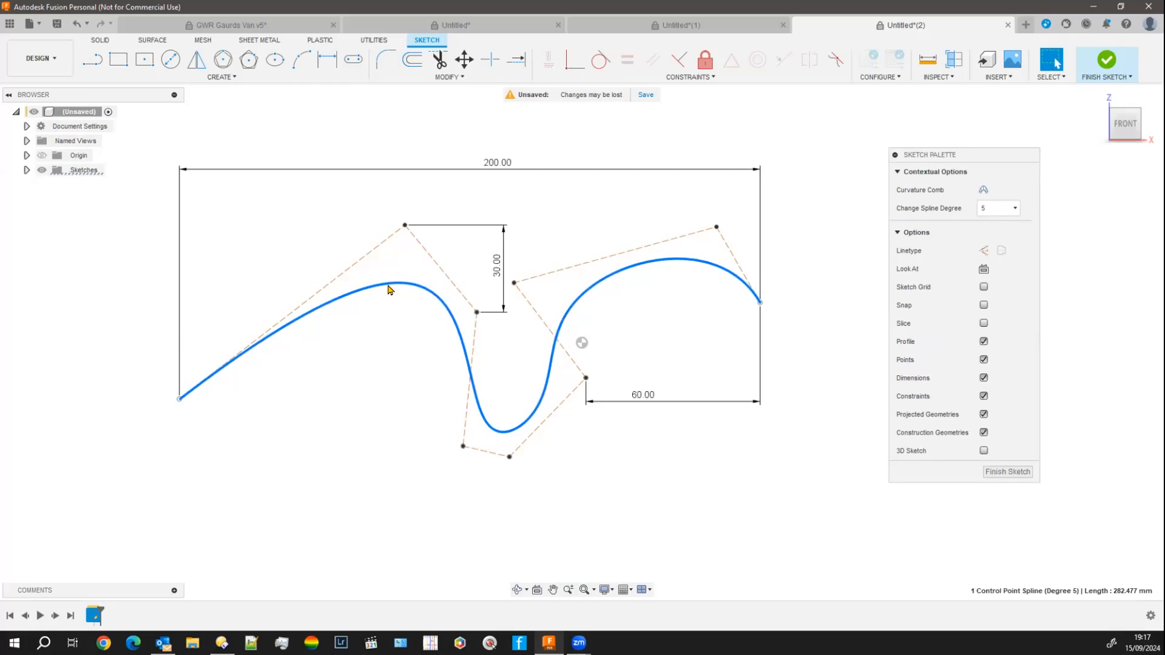
{"action": "mouse_move", "coordinate": [389, 290]}
{"action": "left_mouse_down"}
{"action": "mouse_move", "coordinate": [393, 338]}
{"action": "mouse_move", "coordinate": [394, 297]}
{"action": "left_mouse_up"}
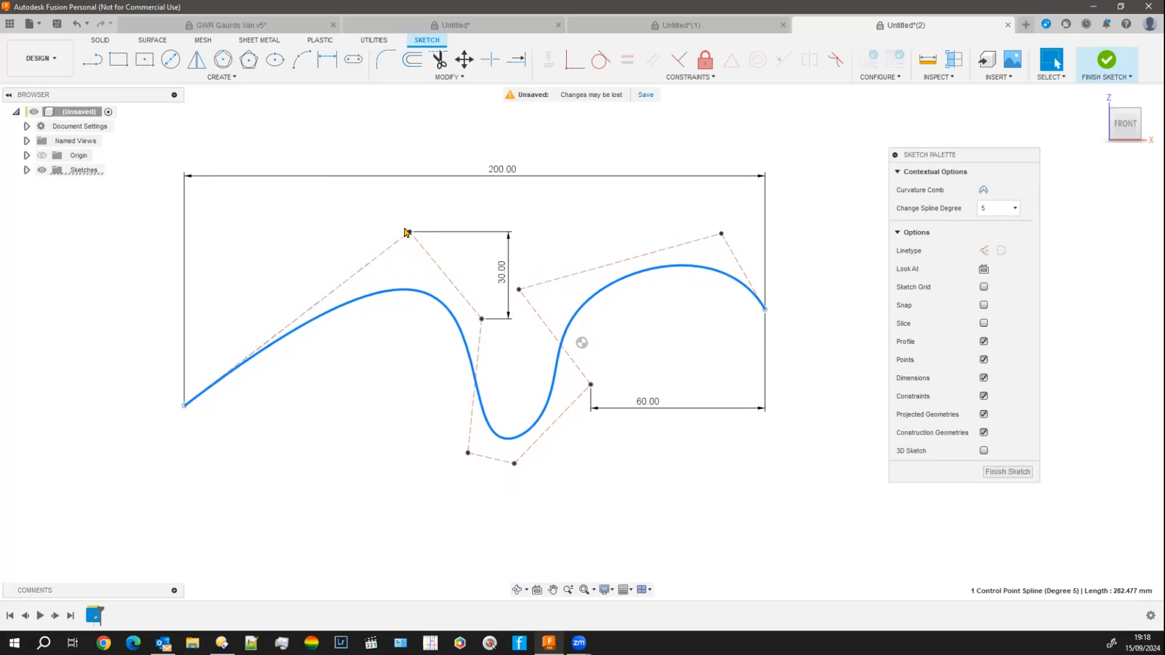
{"action": "left_click_drag", "start_coordinate": [409, 234], "coordinate": [316, 236]}
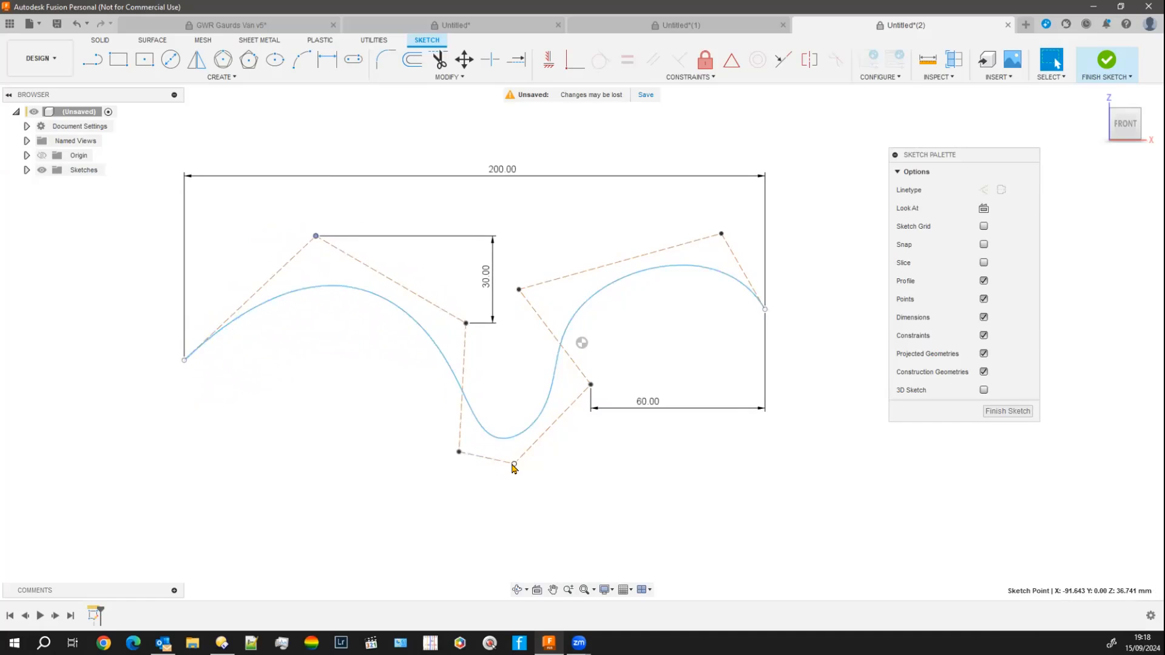
Reshape the spline's trough by moving the fifth control point to about X -20.5, Z -48.0 mm and the fourth to about X -77.9, Z -37.0 mm
{"action": "mouse_move", "coordinate": [515, 465]}
{"action": "left_mouse_down"}
{"action": "mouse_move", "coordinate": [471, 408]}
{"action": "mouse_move", "coordinate": [523, 483]}
{"action": "left_mouse_up"}
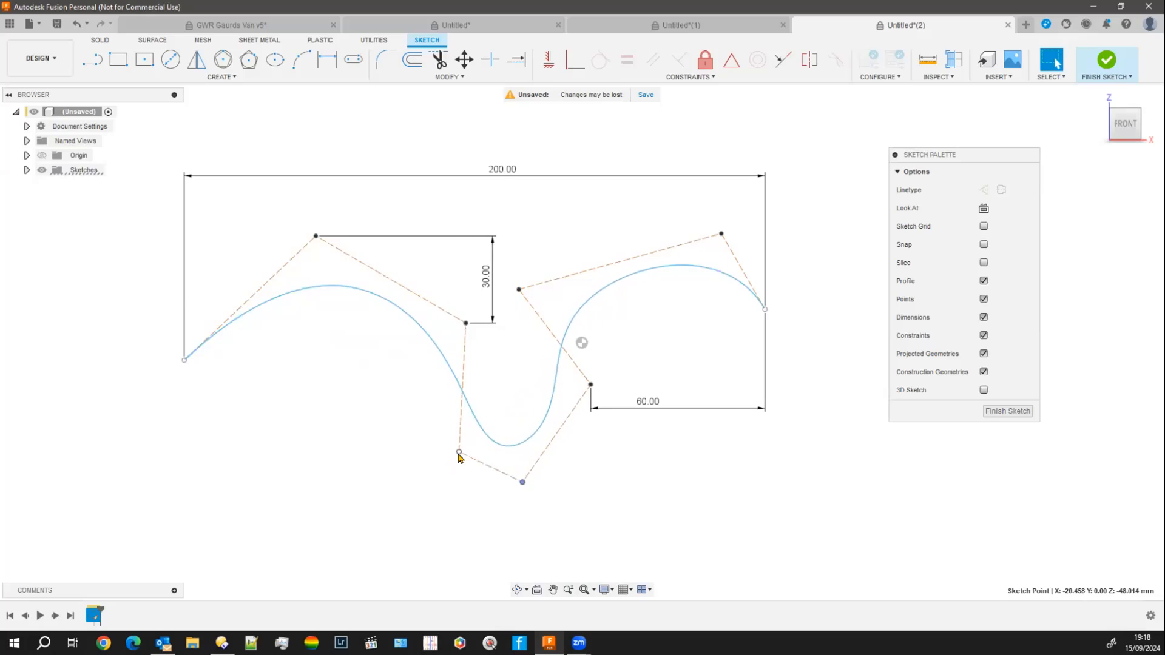
{"action": "left_click_drag", "start_coordinate": [460, 453], "coordinate": [356, 453]}
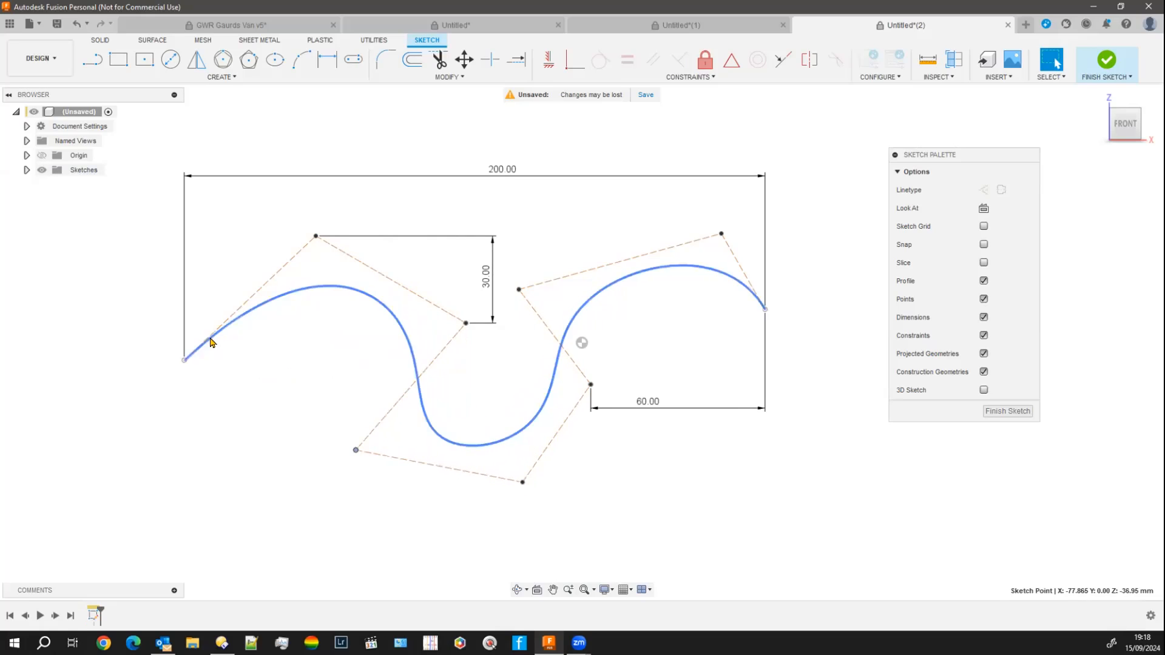